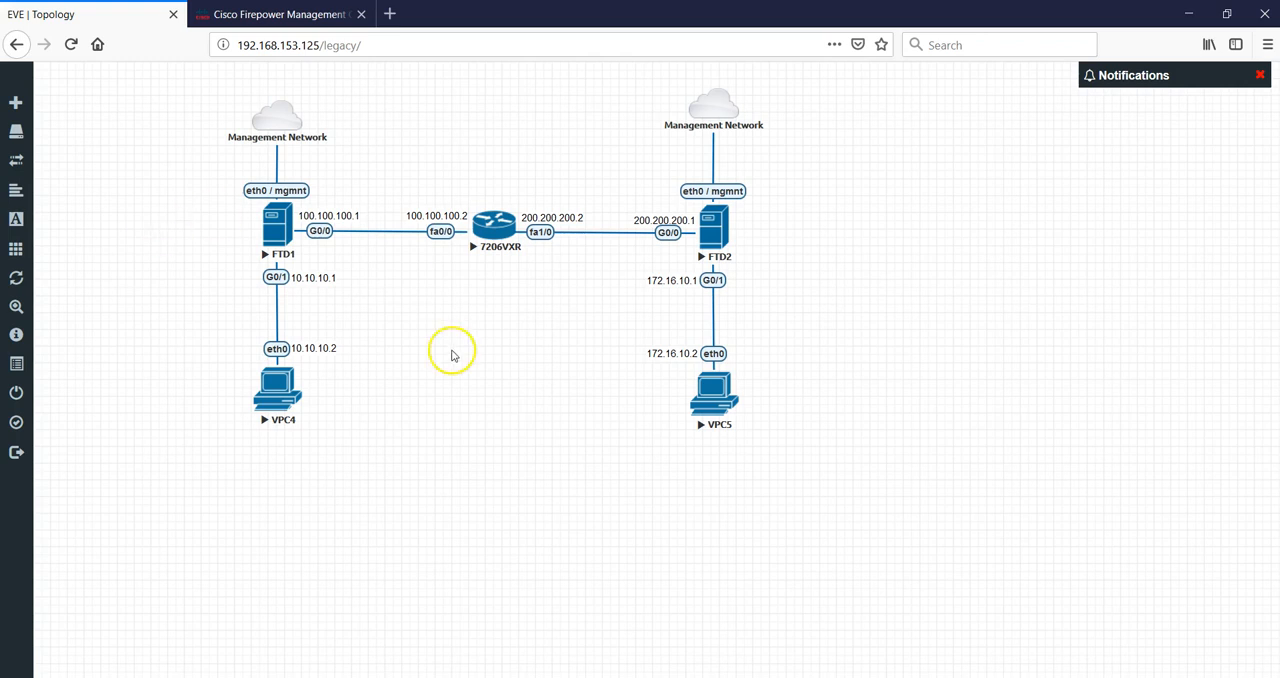
Check the Firepower Management Center virtual machine console, then return to the Firepower Management Center browser tab.
left_click(683, 677)
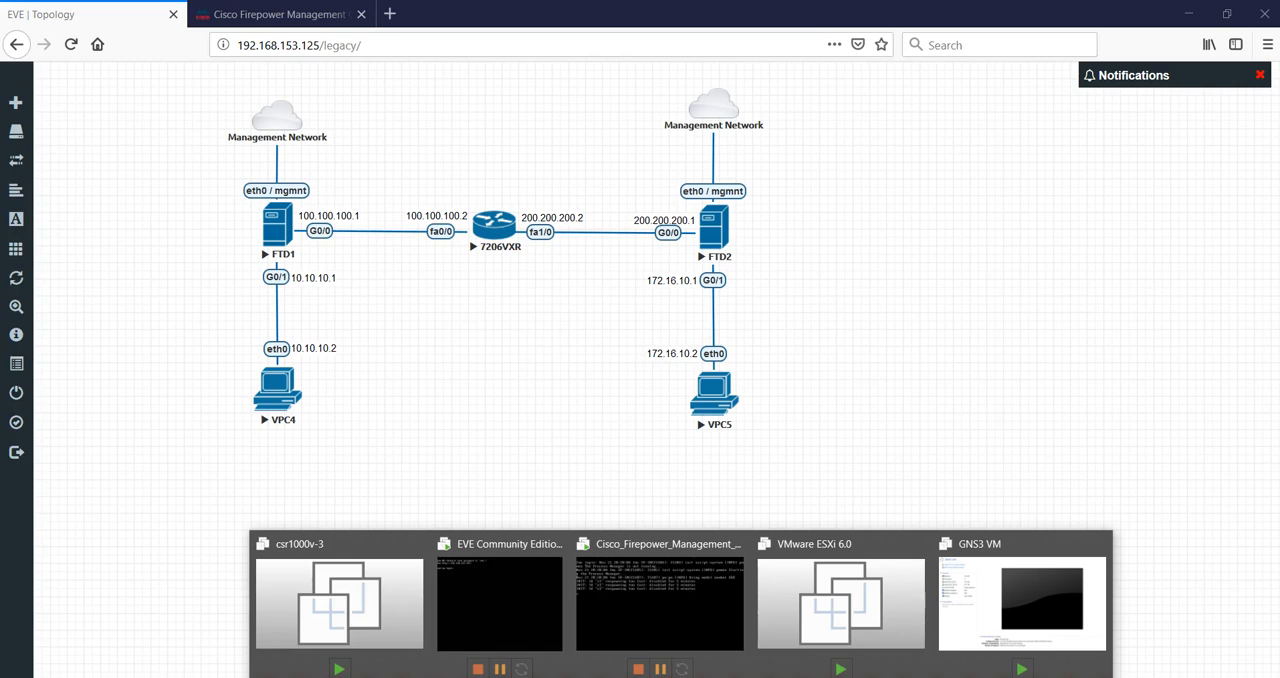
left_click(661, 600)
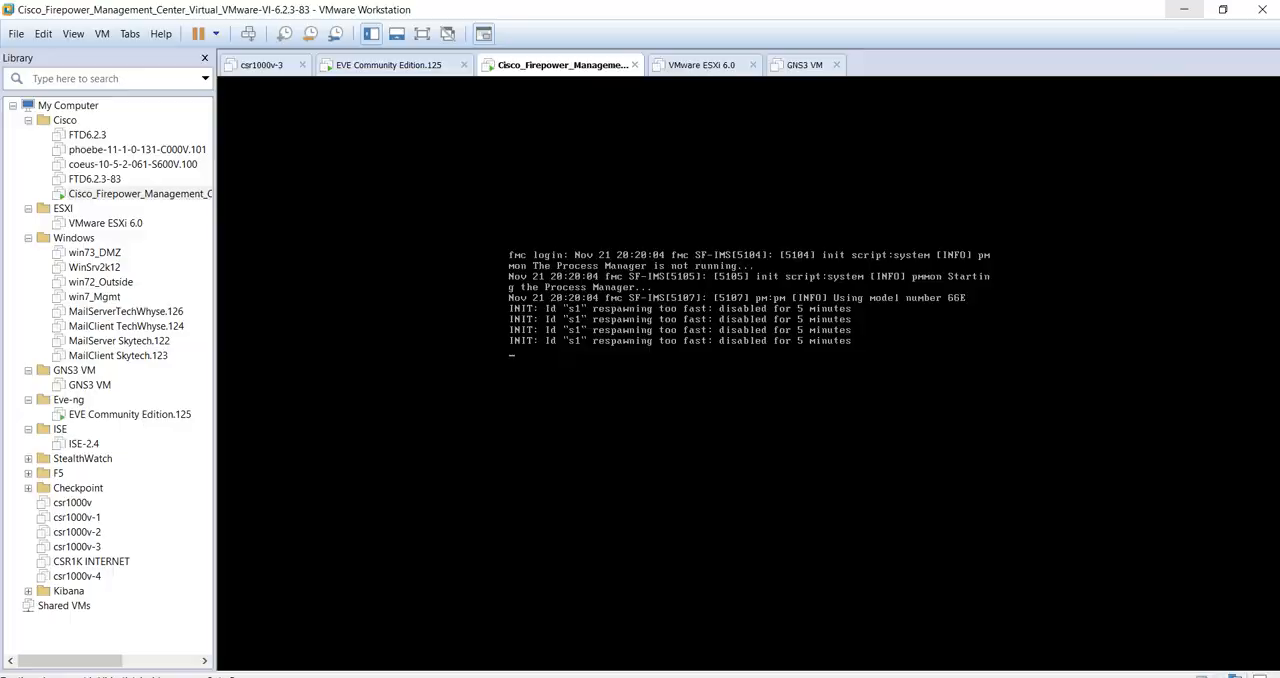
left_click(1184, 9)
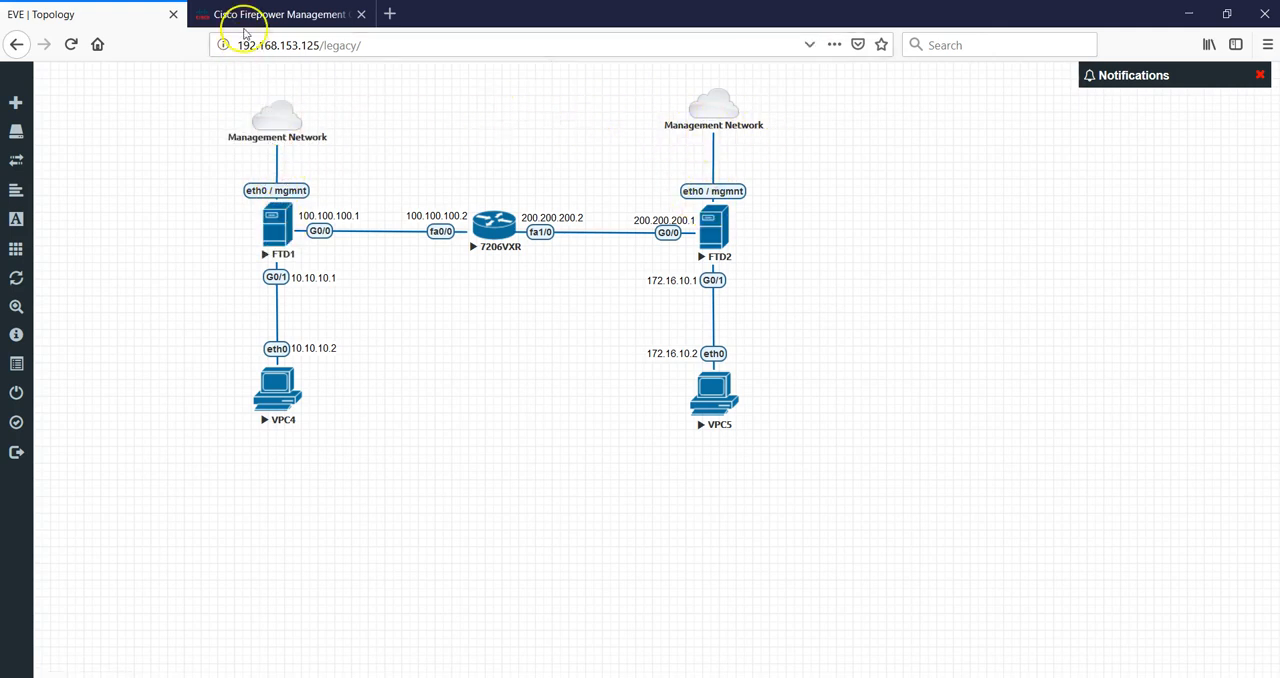
left_click(246, 18)
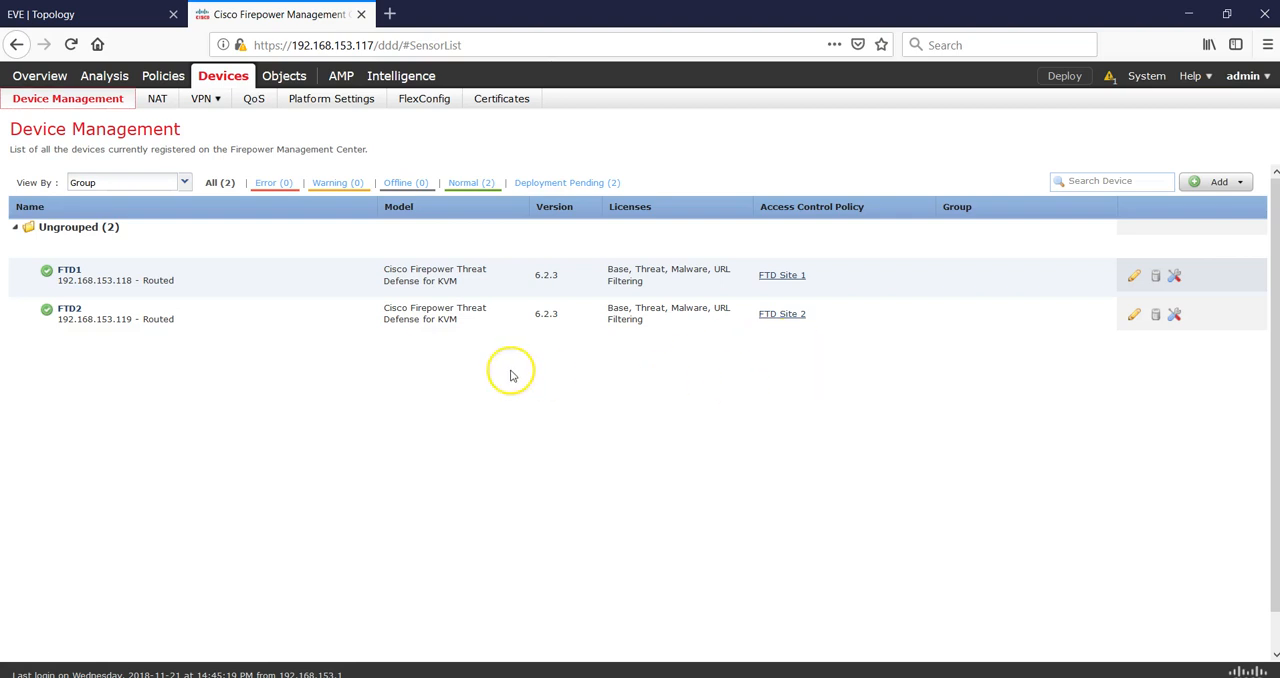
Review FTD1's interface addresses and existing static routes against the lab topology.
left_click(1135, 276)
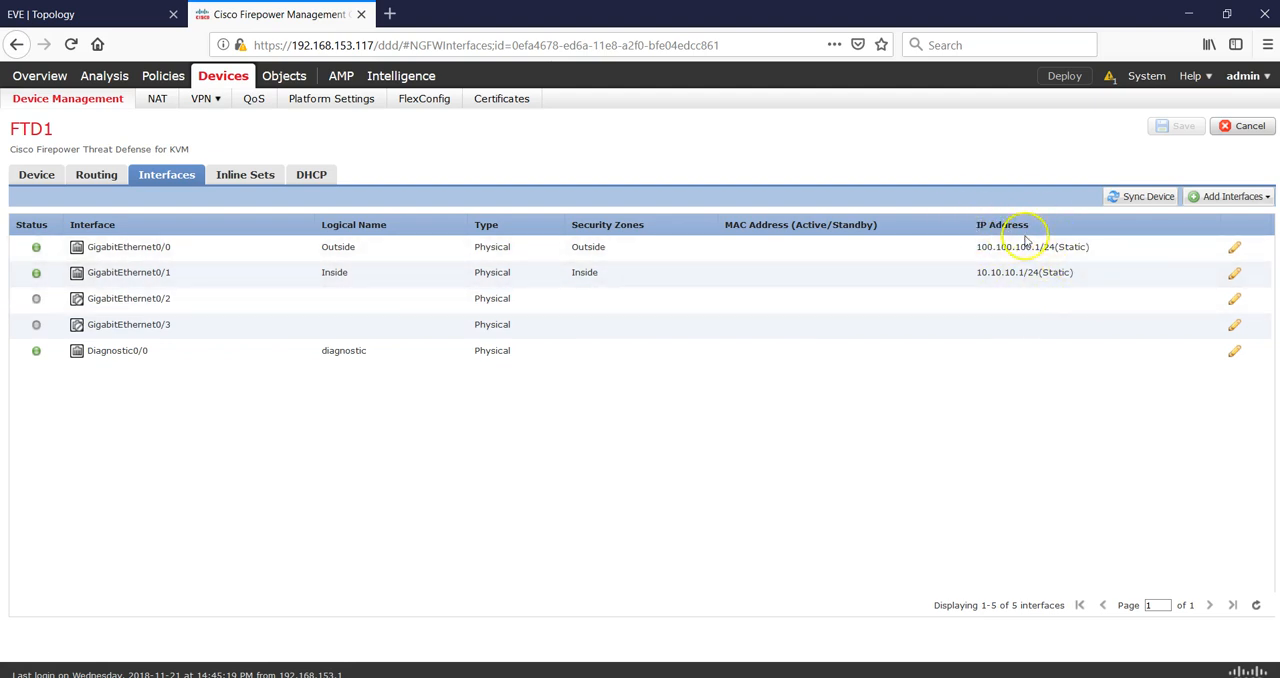
left_click(97, 174)
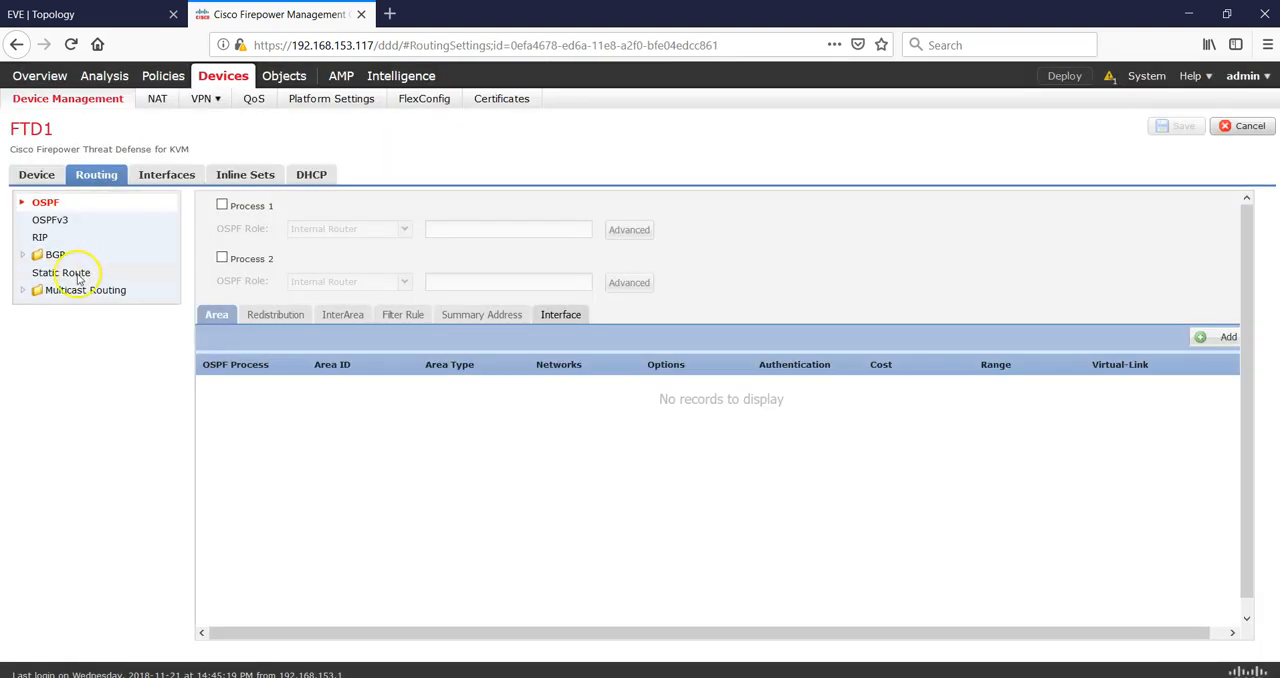
left_click(79, 274)
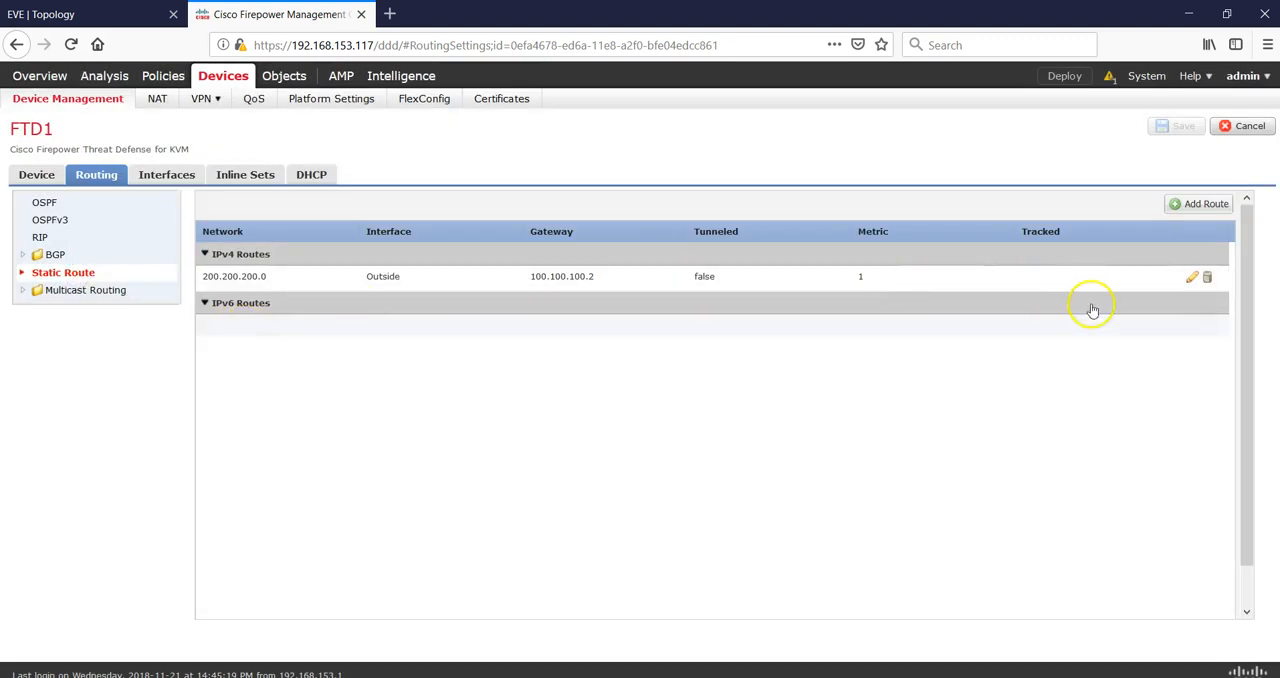
left_click(116, 22)
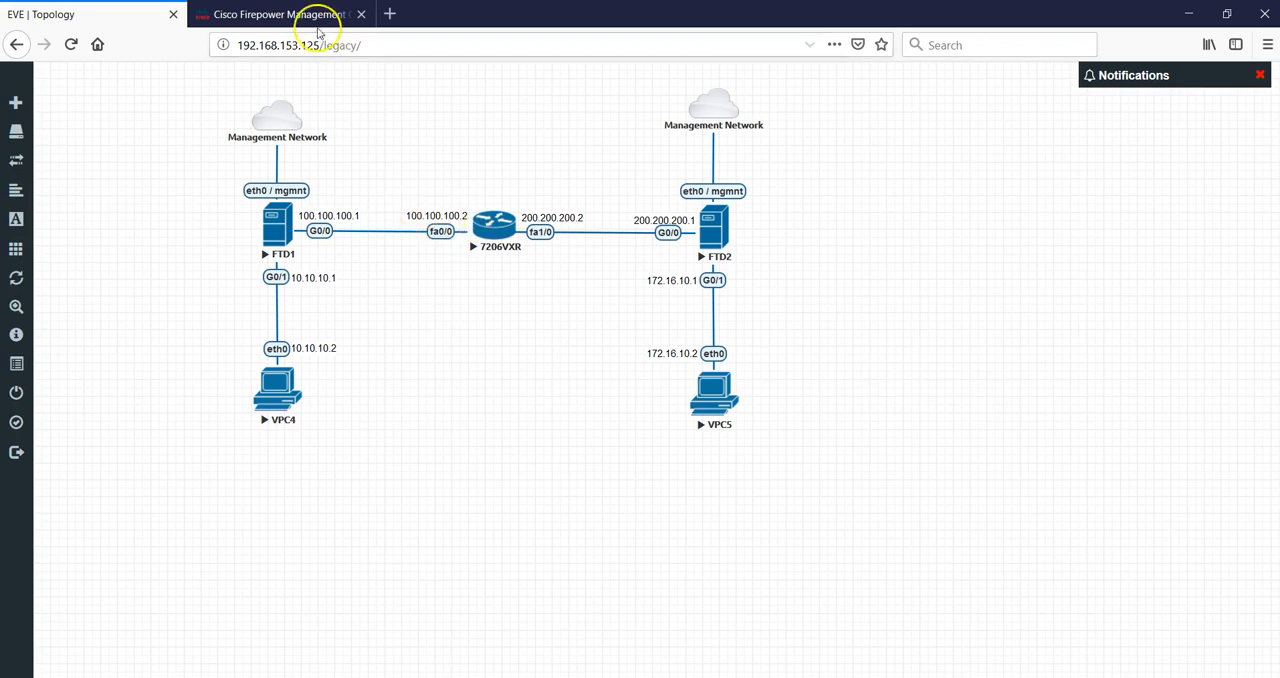
left_click(292, 15)
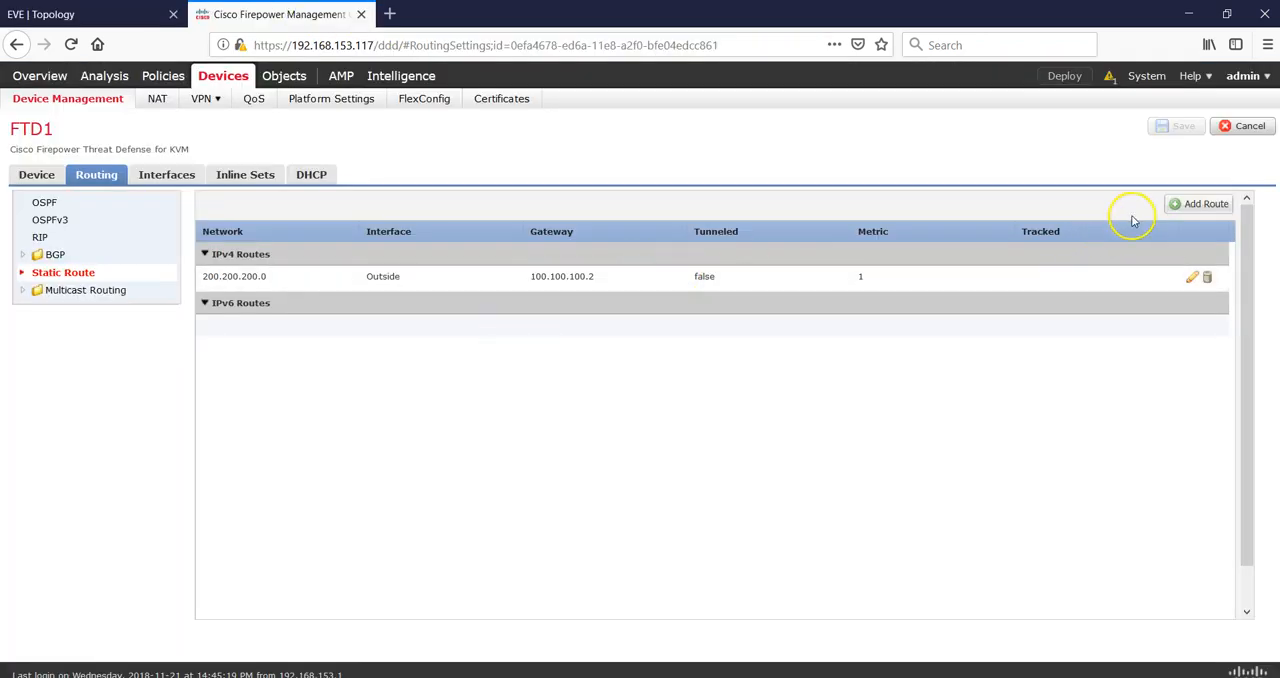
left_click(1182, 205)
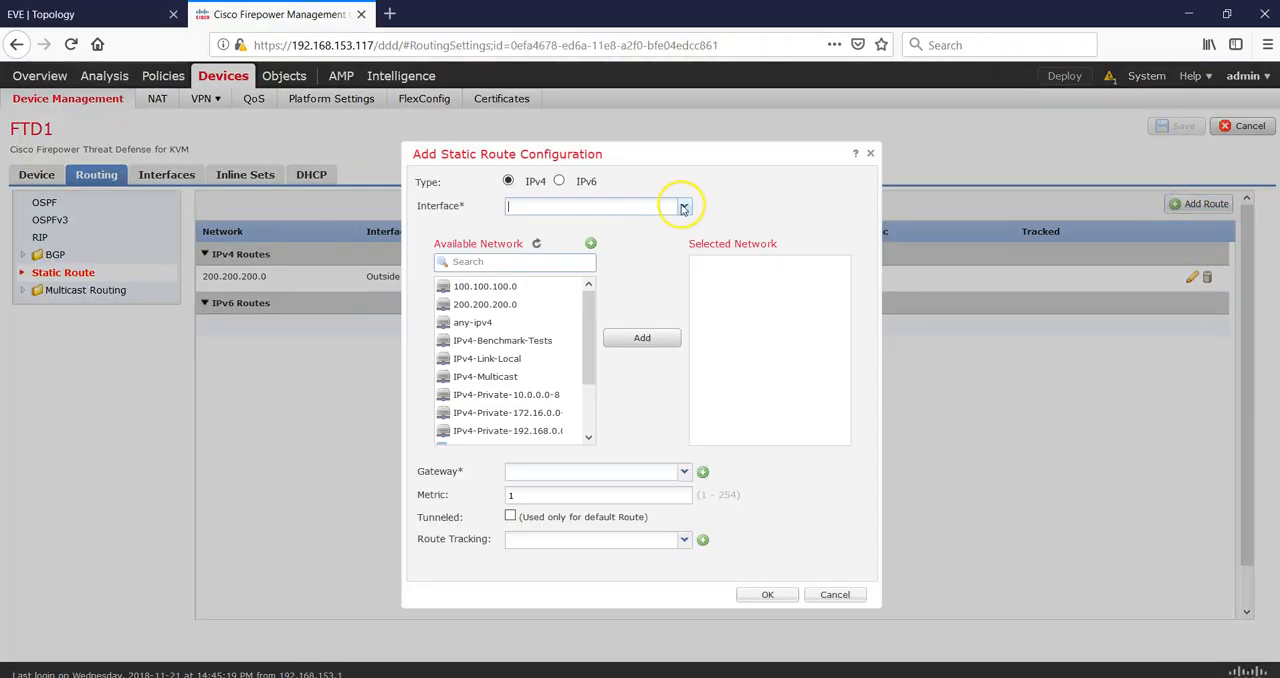
left_click(684, 205)
left_click(548, 244)
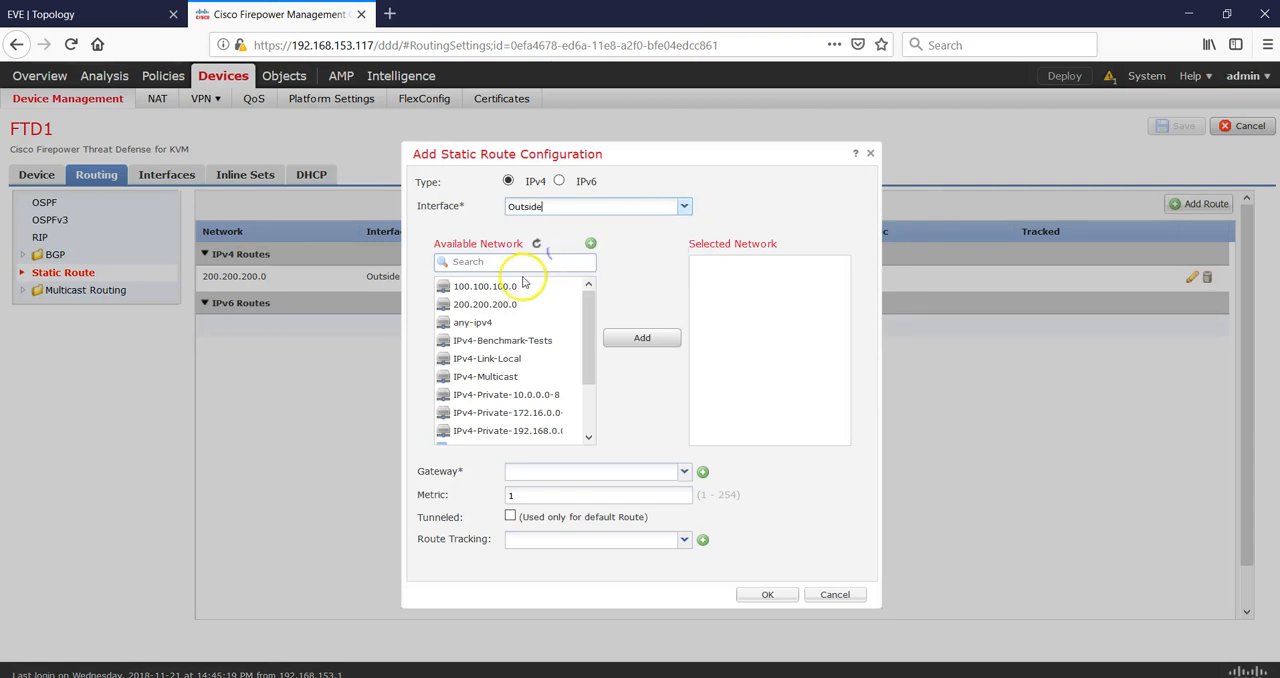
left_click(480, 304)
left_click(620, 337)
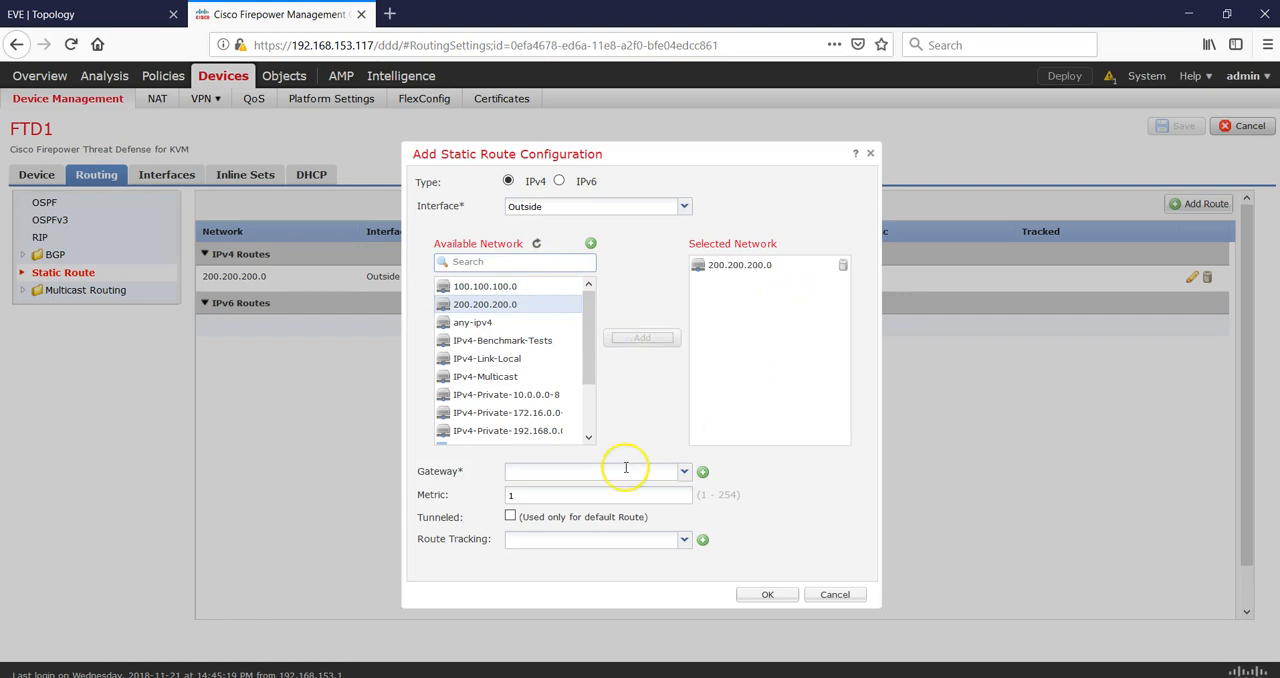
left_click(619, 473)
type("100")
left_click(820, 595)
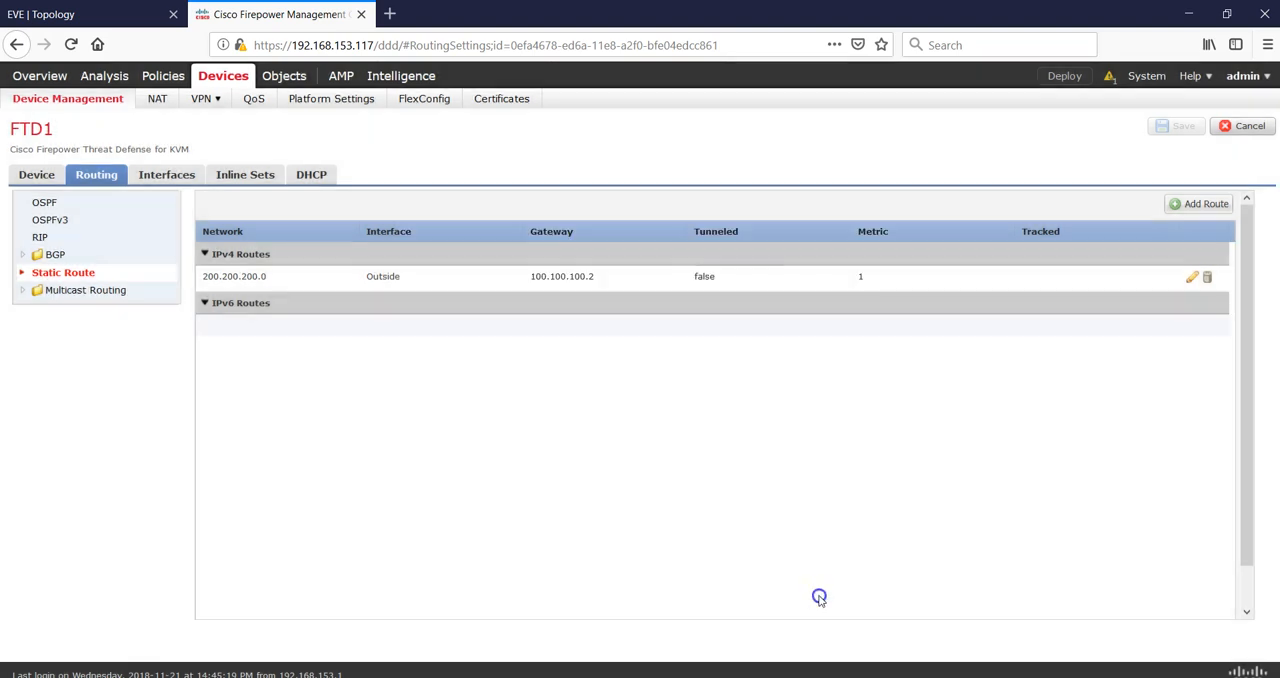
Review FTD2's interface addresses and existing static routes against the lab topology.
left_click(80, 100)
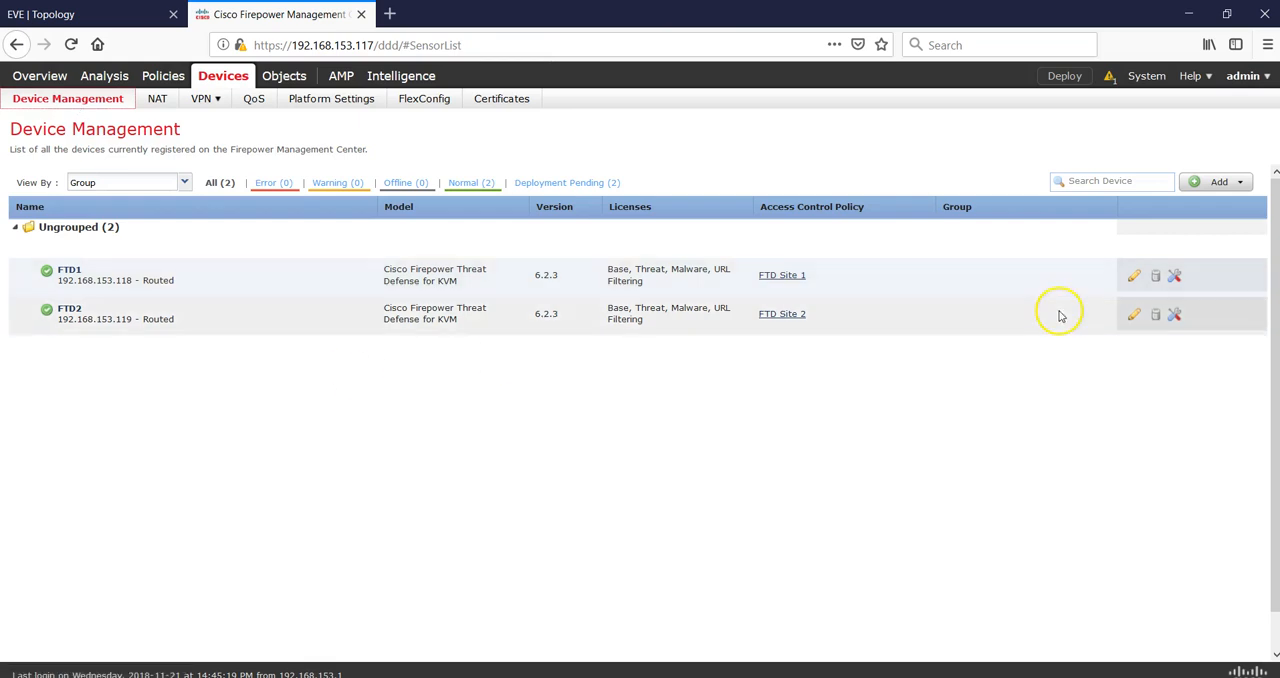
left_click(1133, 316)
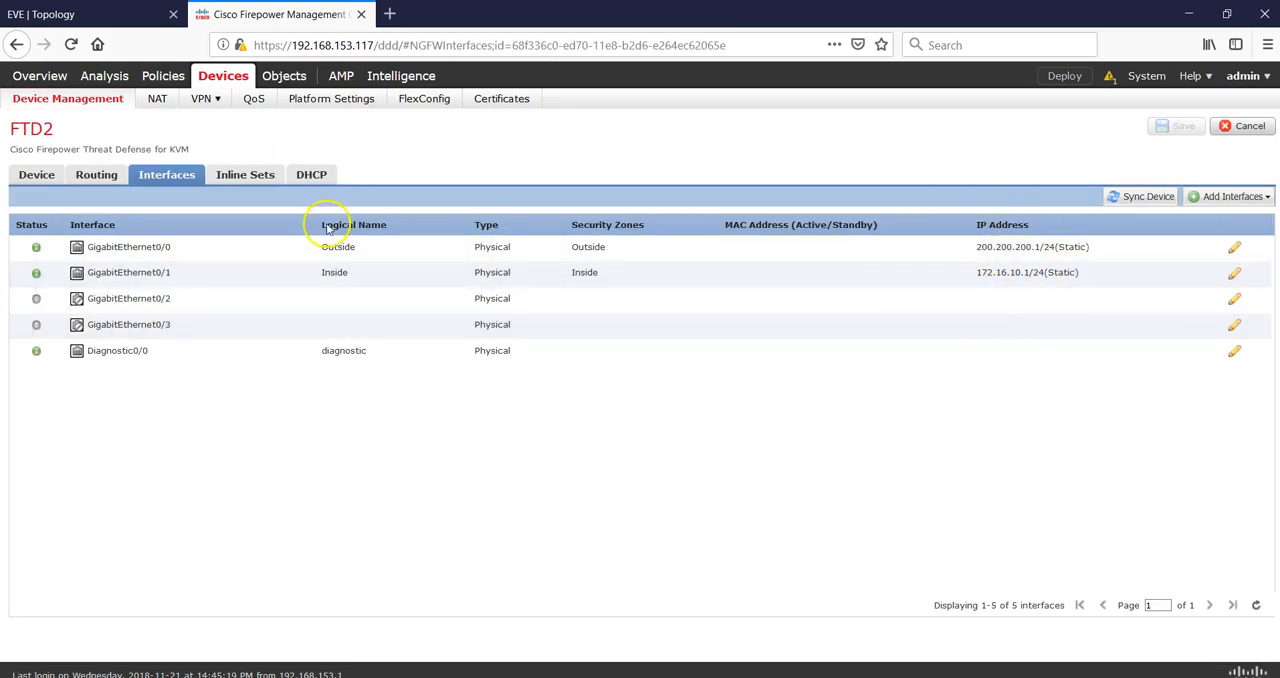
left_click(97, 175)
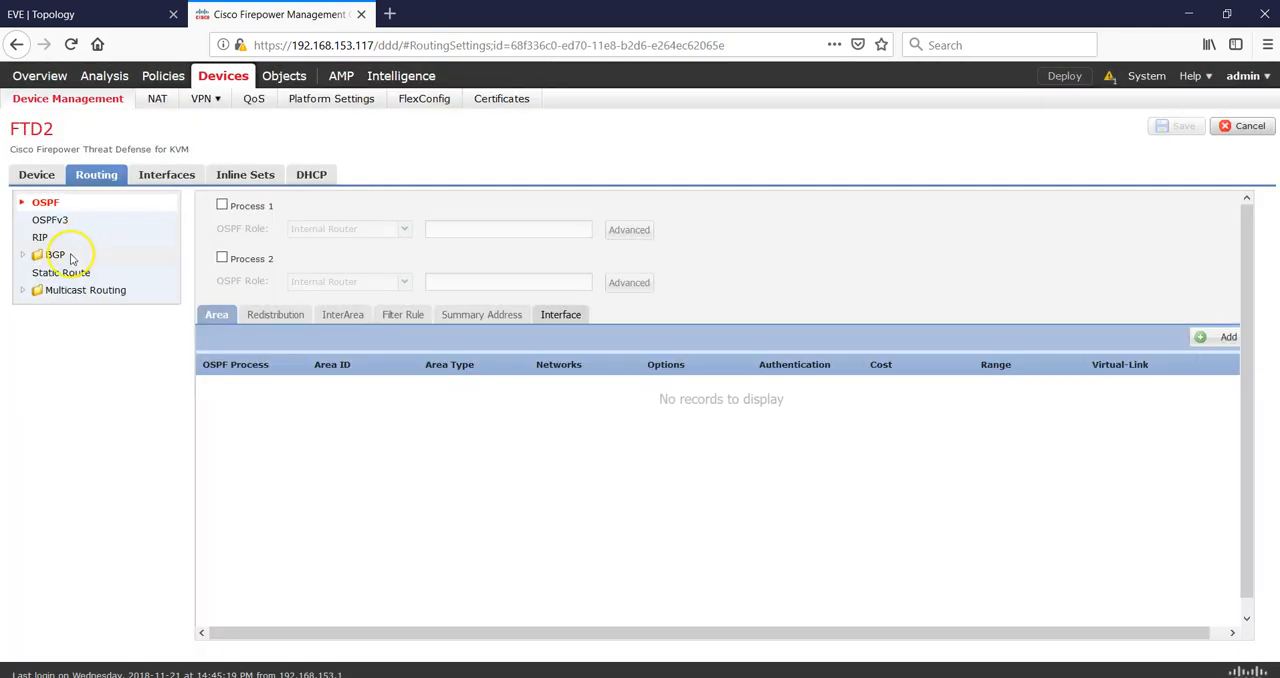
left_click(70, 273)
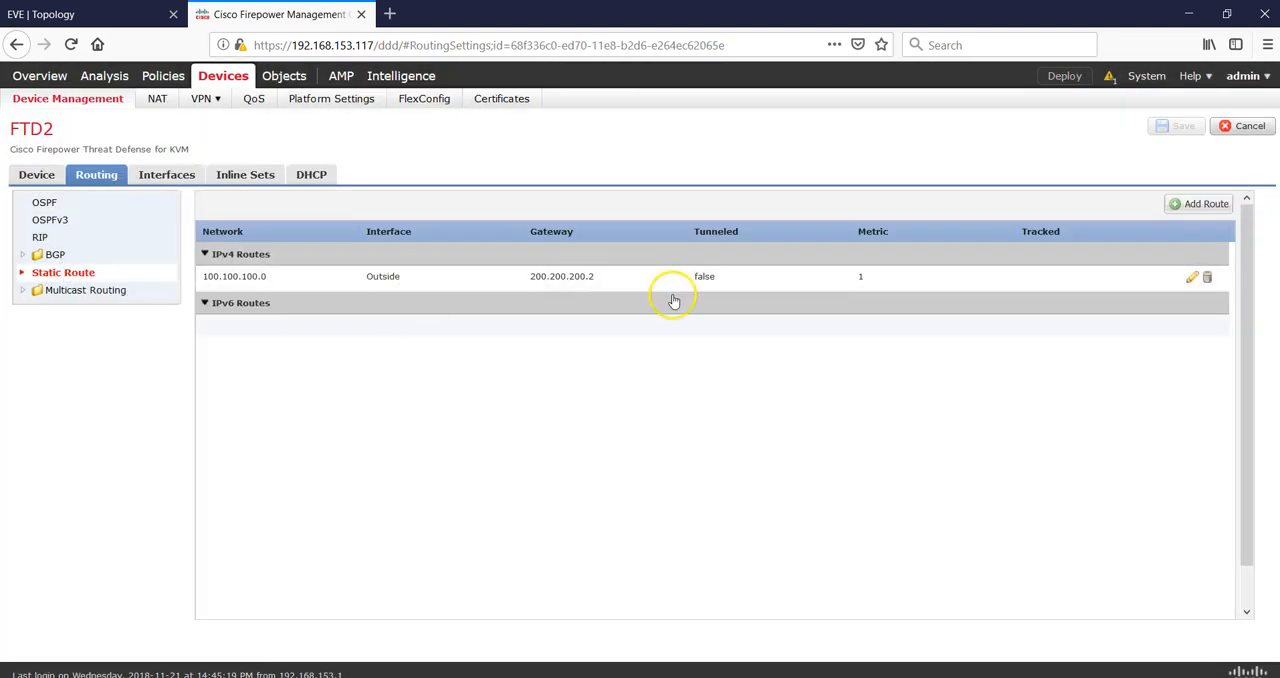
left_click(97, 14)
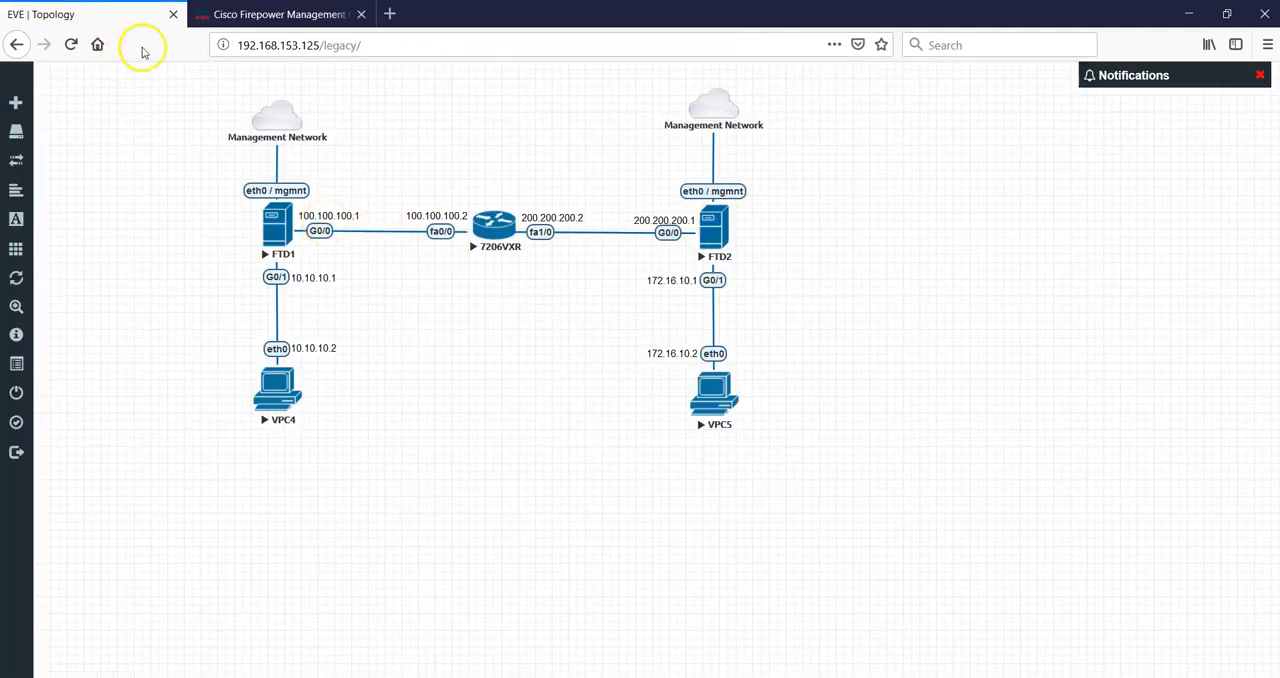
left_click(222, 12)
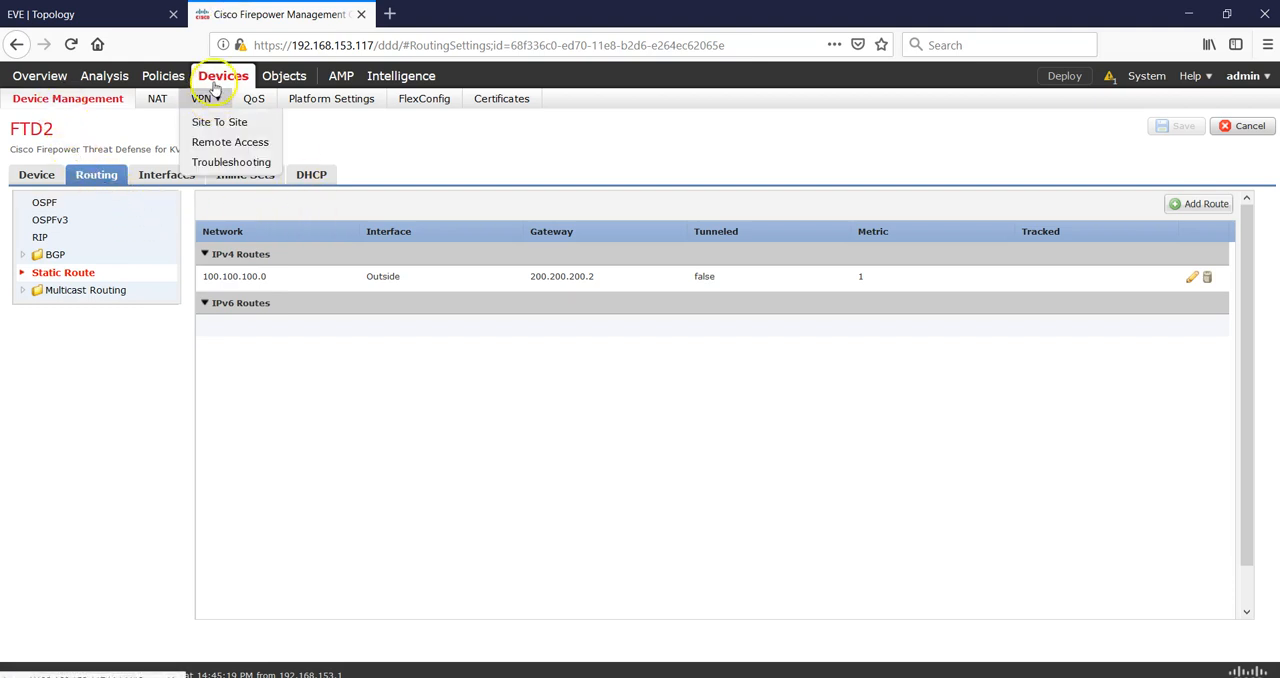
Create a network object named LAN1 for 10.10.10.0/24.
mouse_move(280, 80)
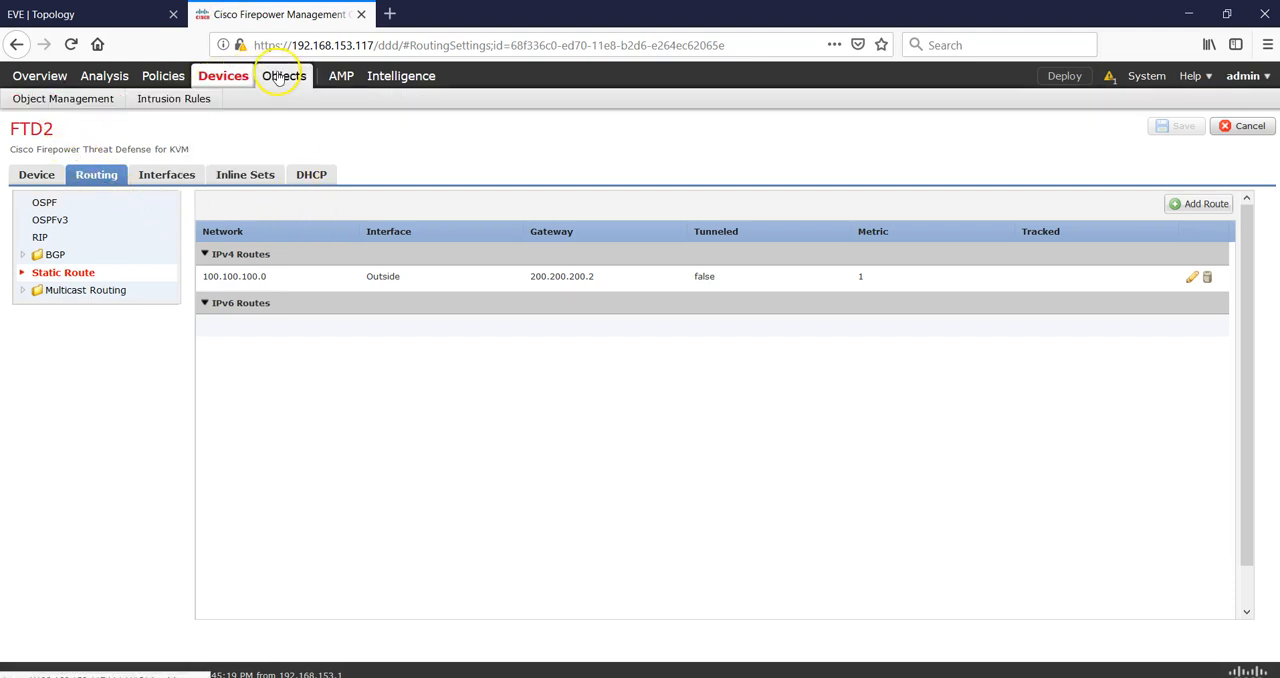
left_click(87, 100)
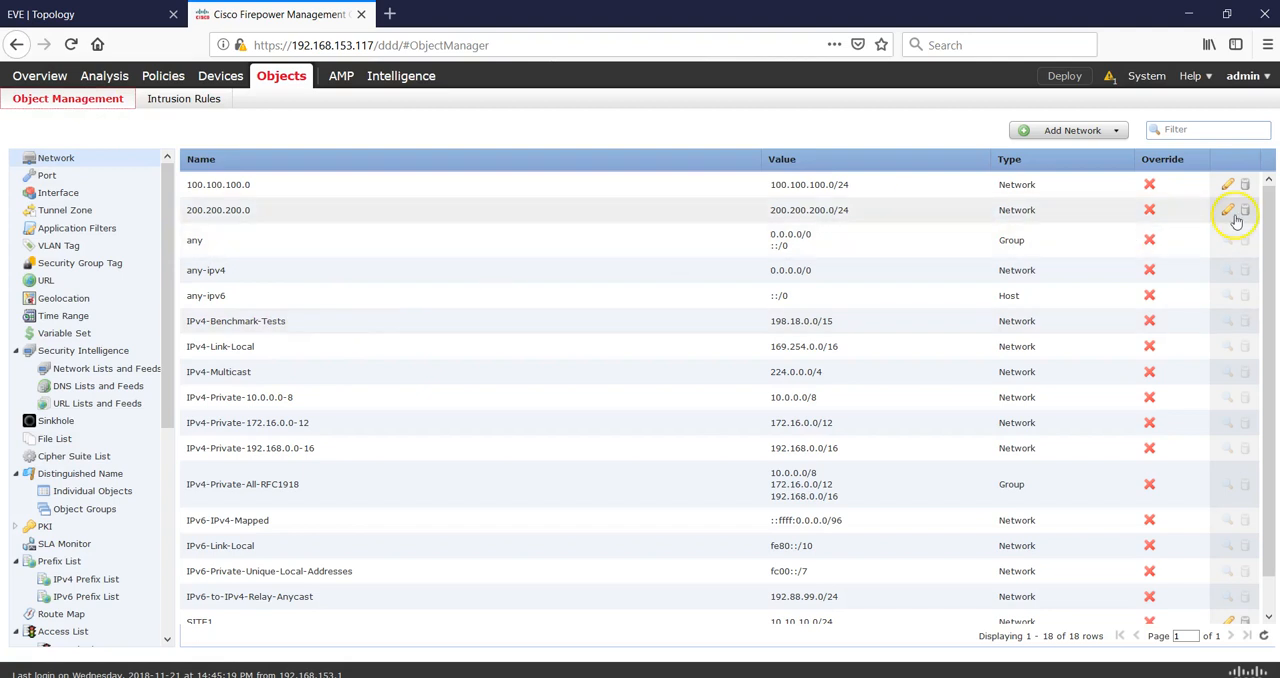
left_click(1063, 143)
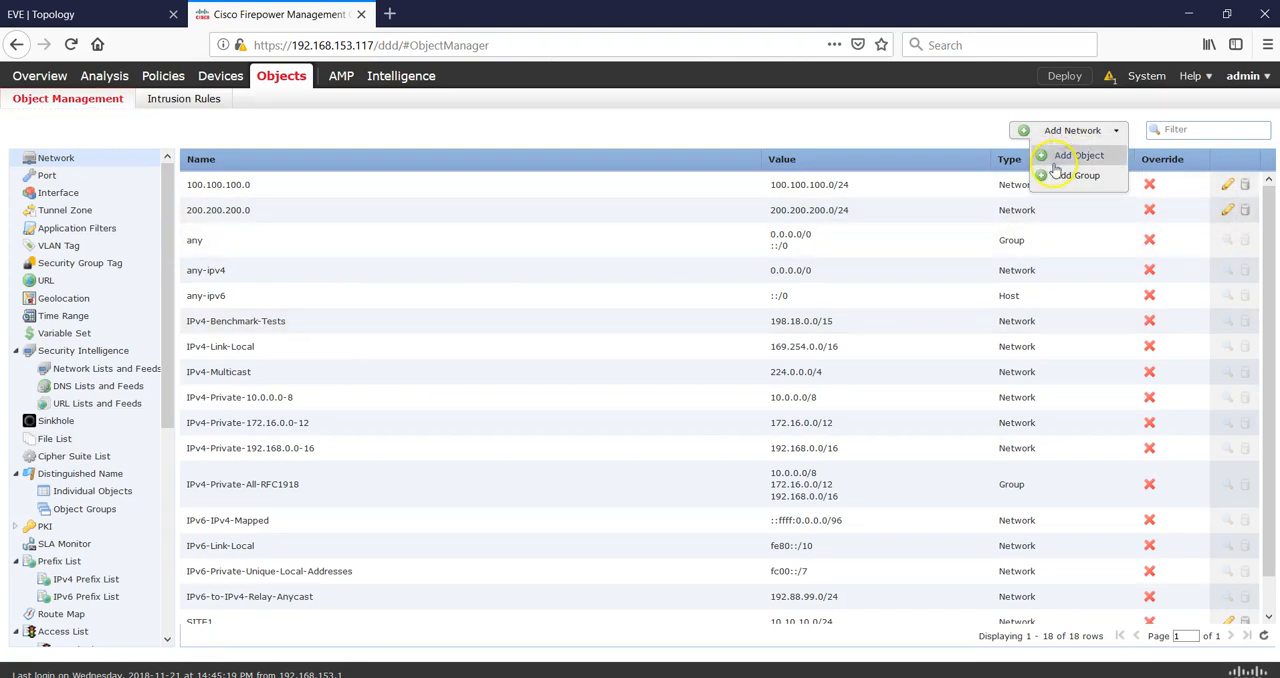
left_click(1056, 163)
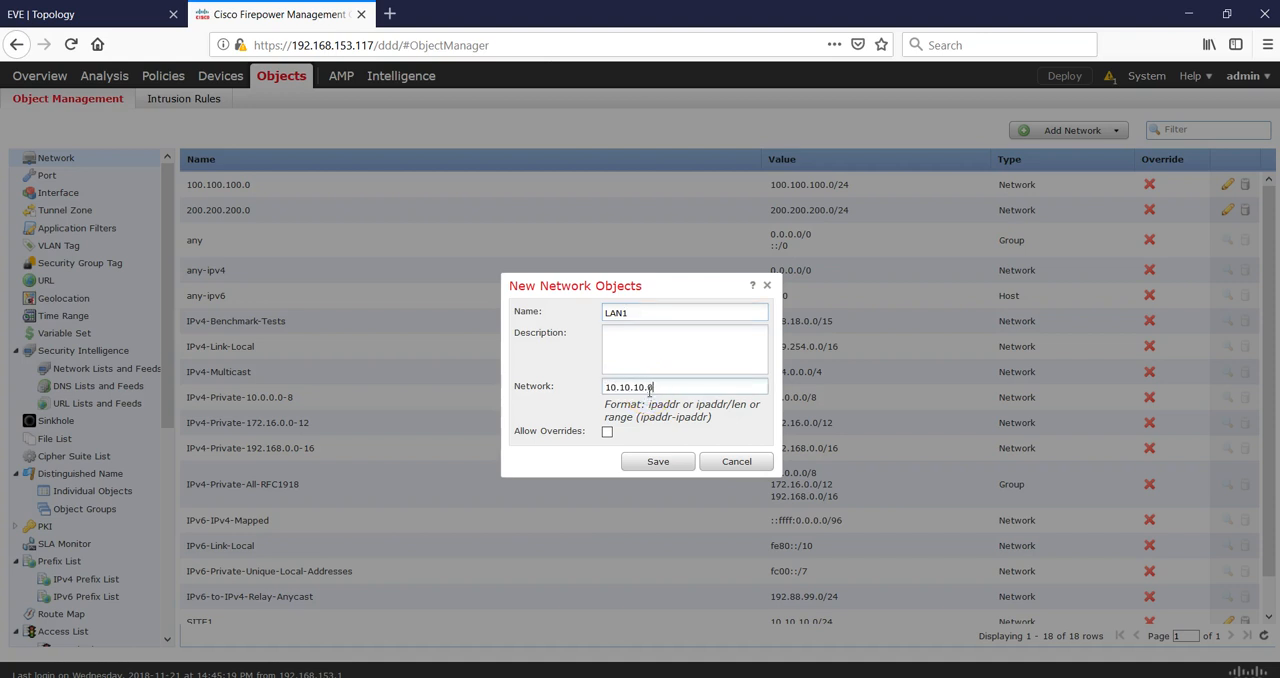
left_click(651, 461)
Create a network object named LAN2 for 172.16.10.0/24.
left_click(55, 14)
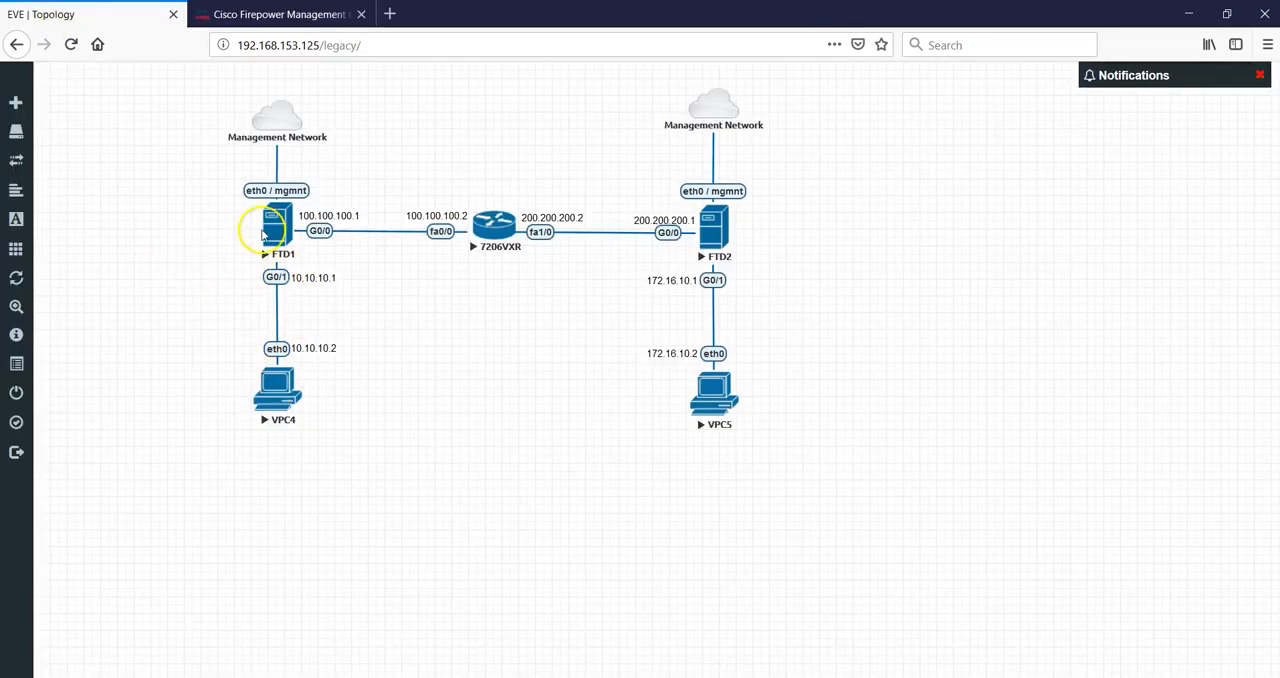
left_click(229, 18)
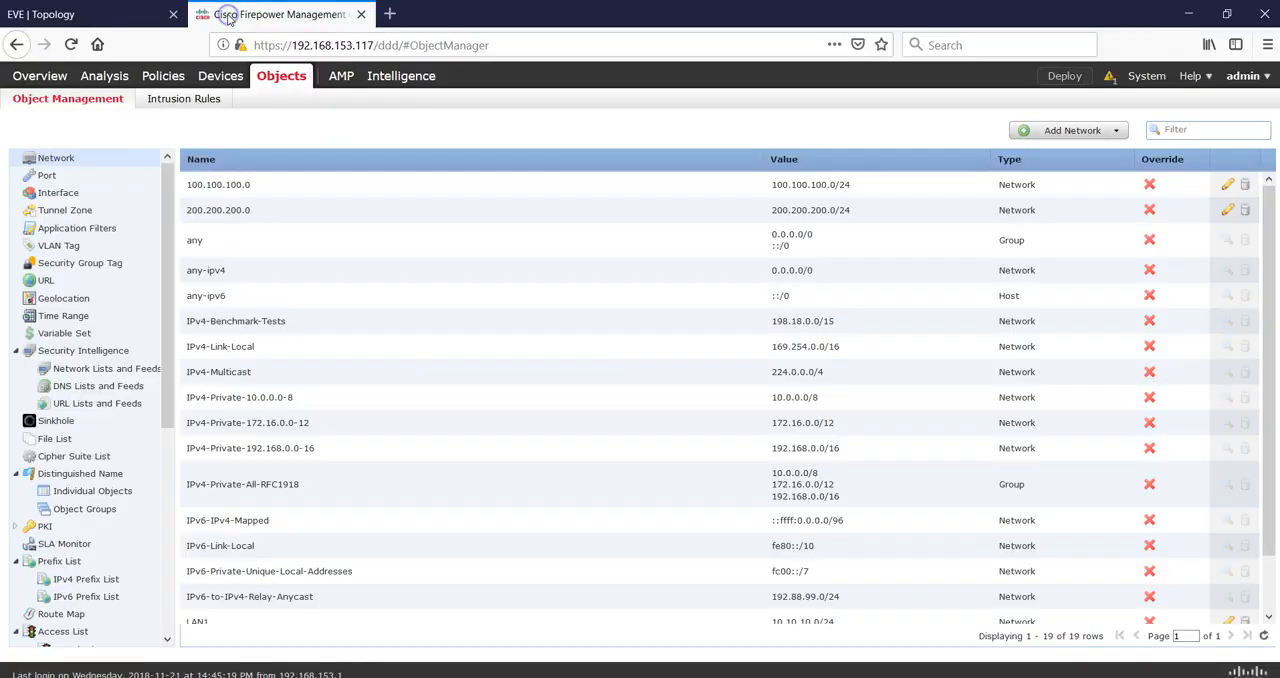
left_click(1106, 129)
left_click(1079, 155)
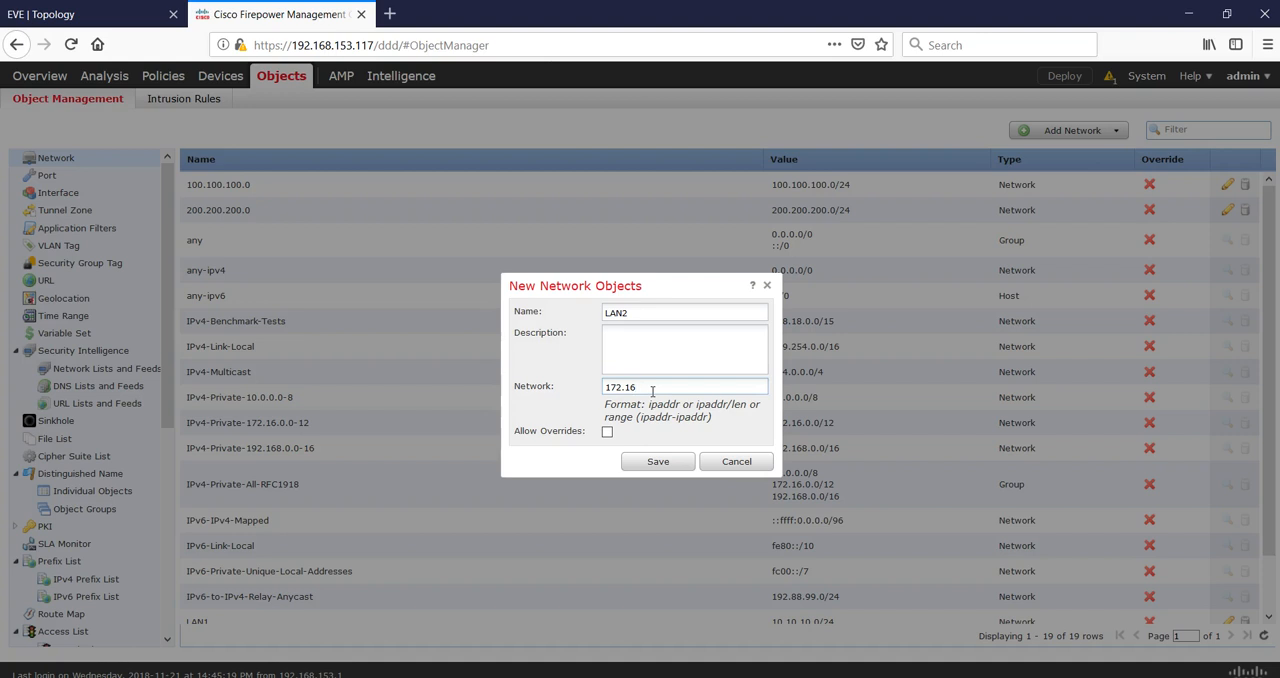
left_click(124, 13)
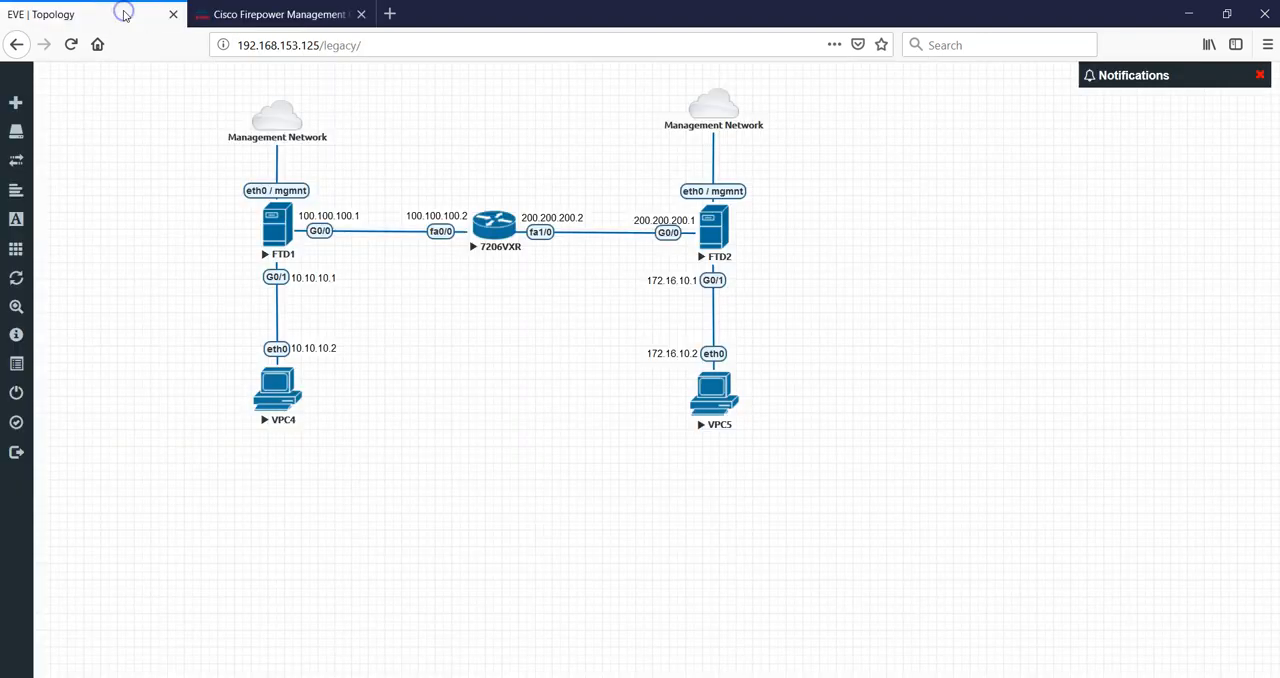
left_click(220, 14)
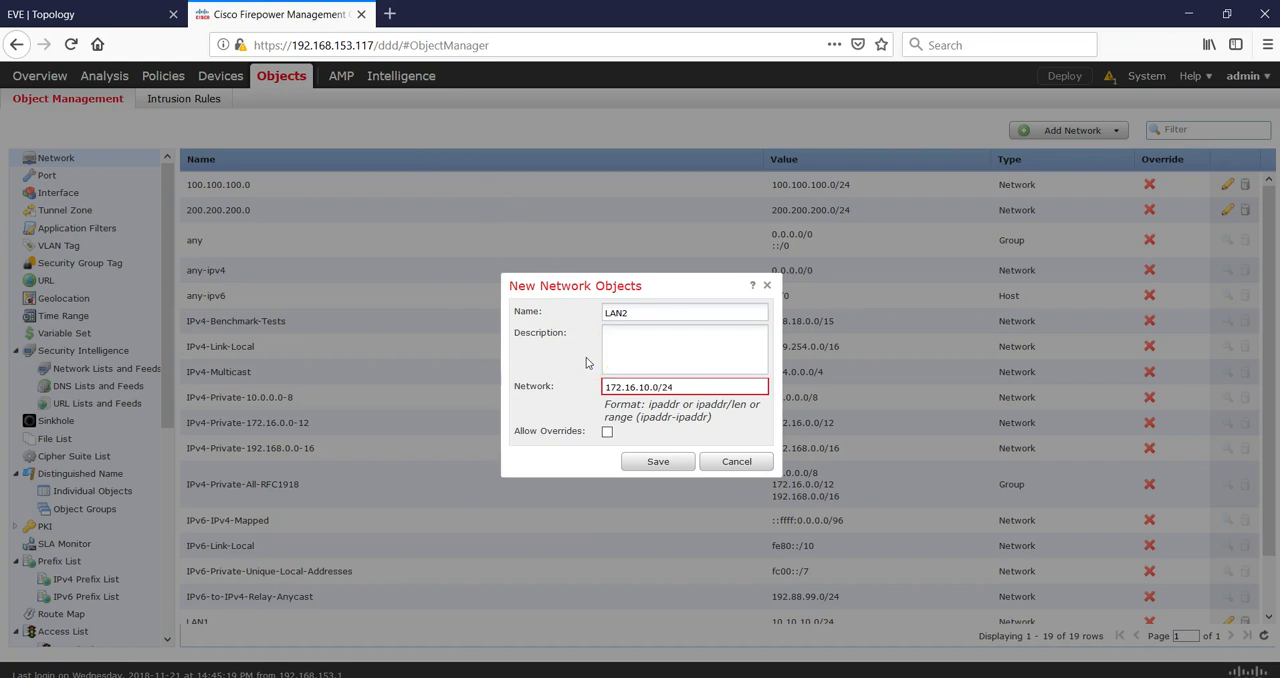
left_click(652, 463)
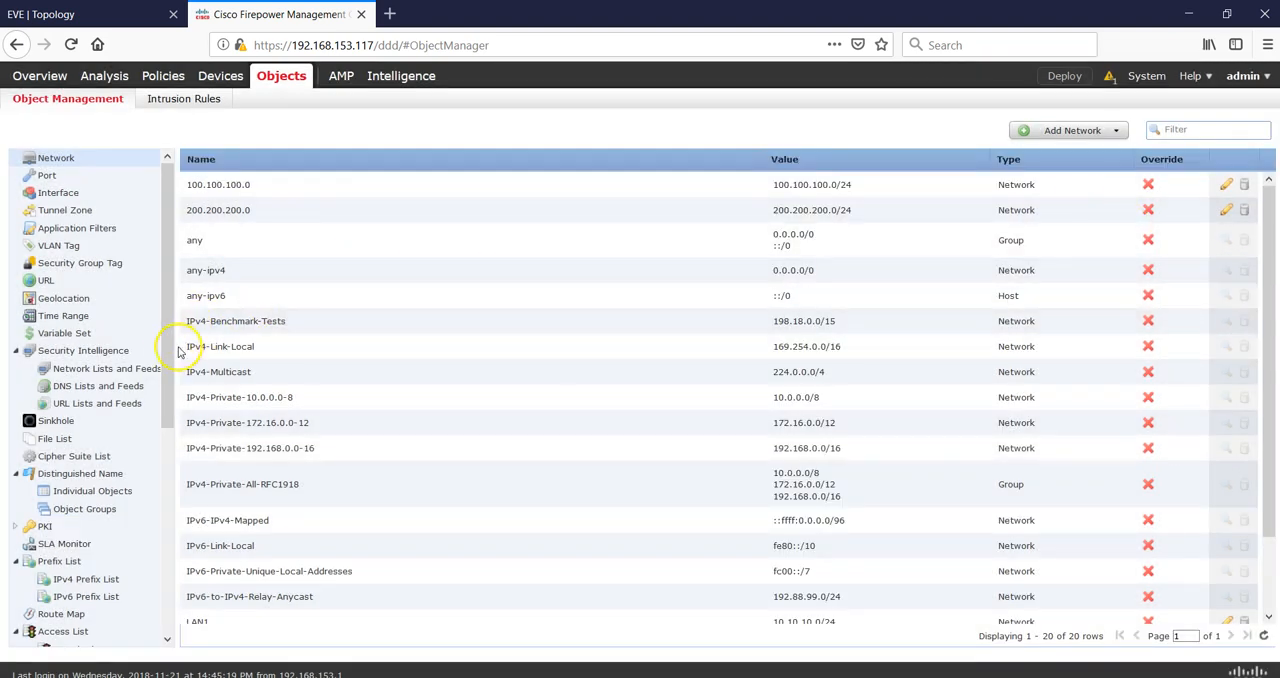
Create an IKEv1 policy named SITE1-SITE2 with 3des encryption, SHA hash, Diffie-Hellman group 2 and preshared key authentication.
left_click_drag(164, 334, 161, 513)
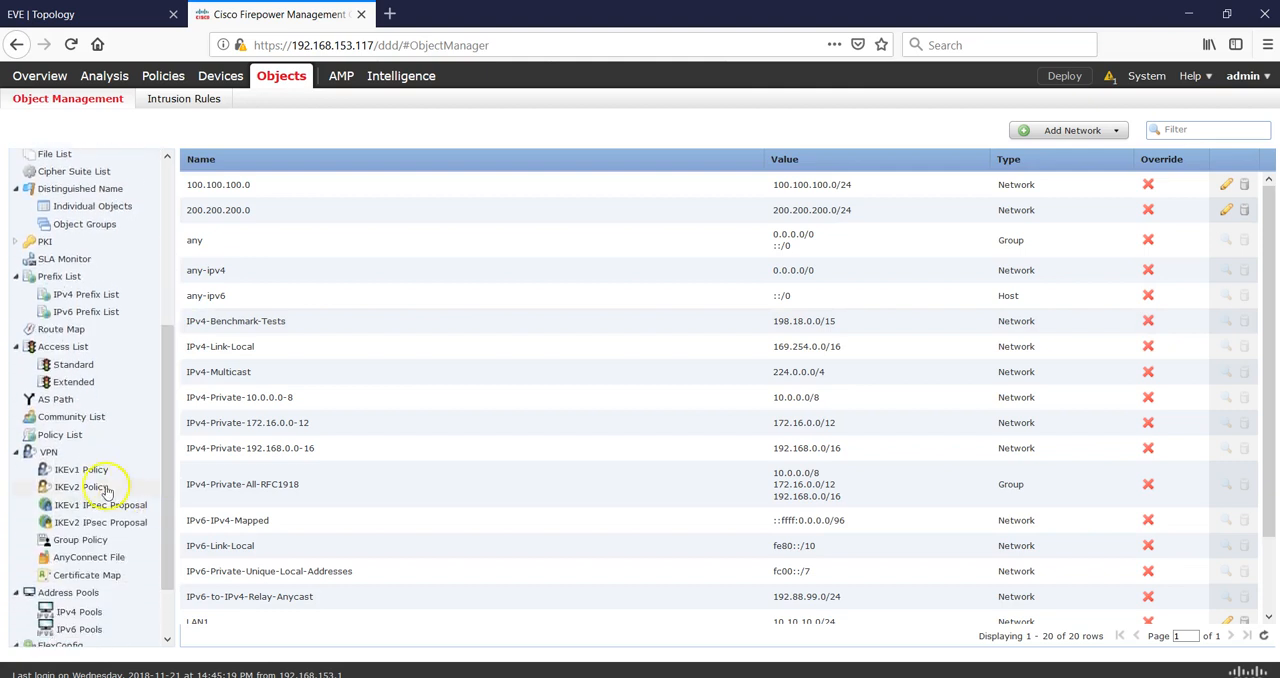
left_click(75, 471)
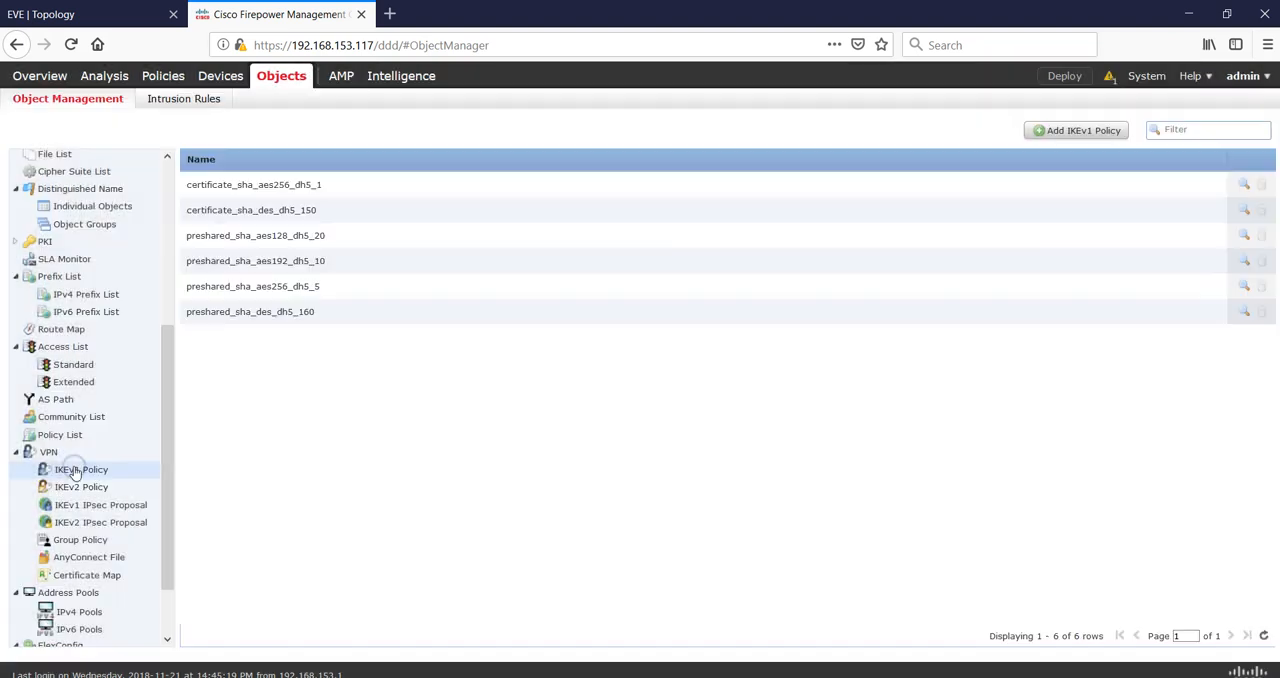
left_click(1089, 133)
left_click(683, 279)
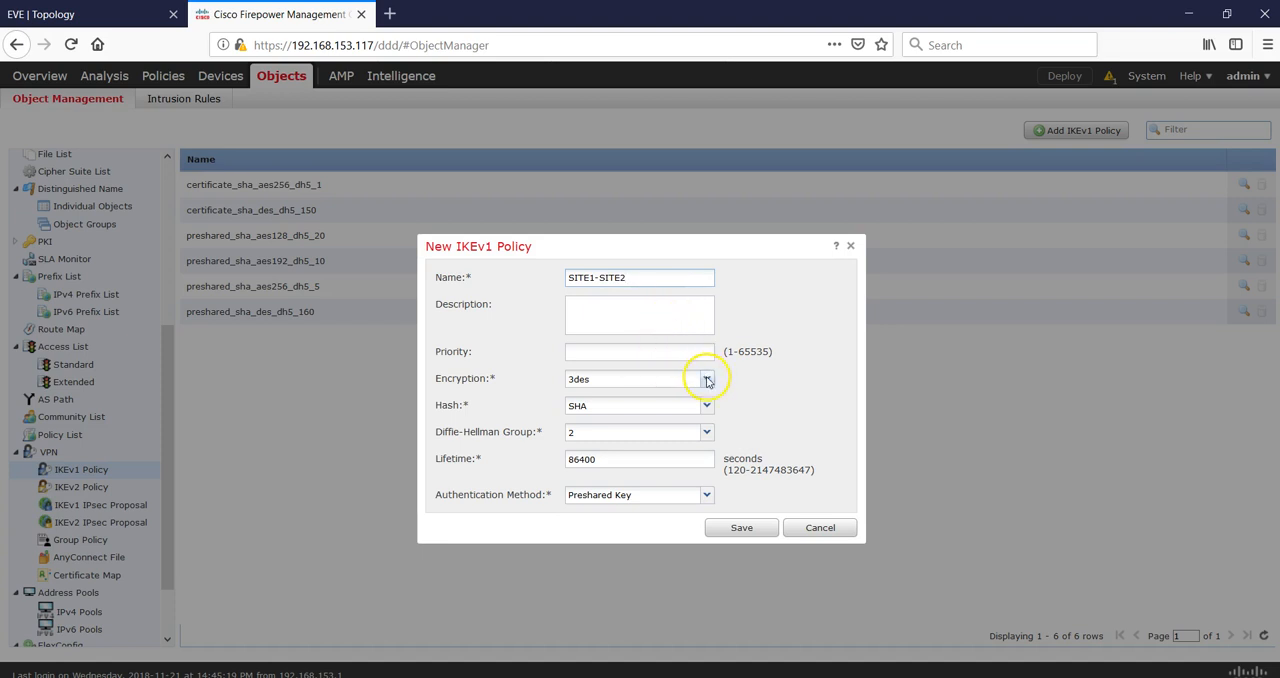
left_click(707, 380)
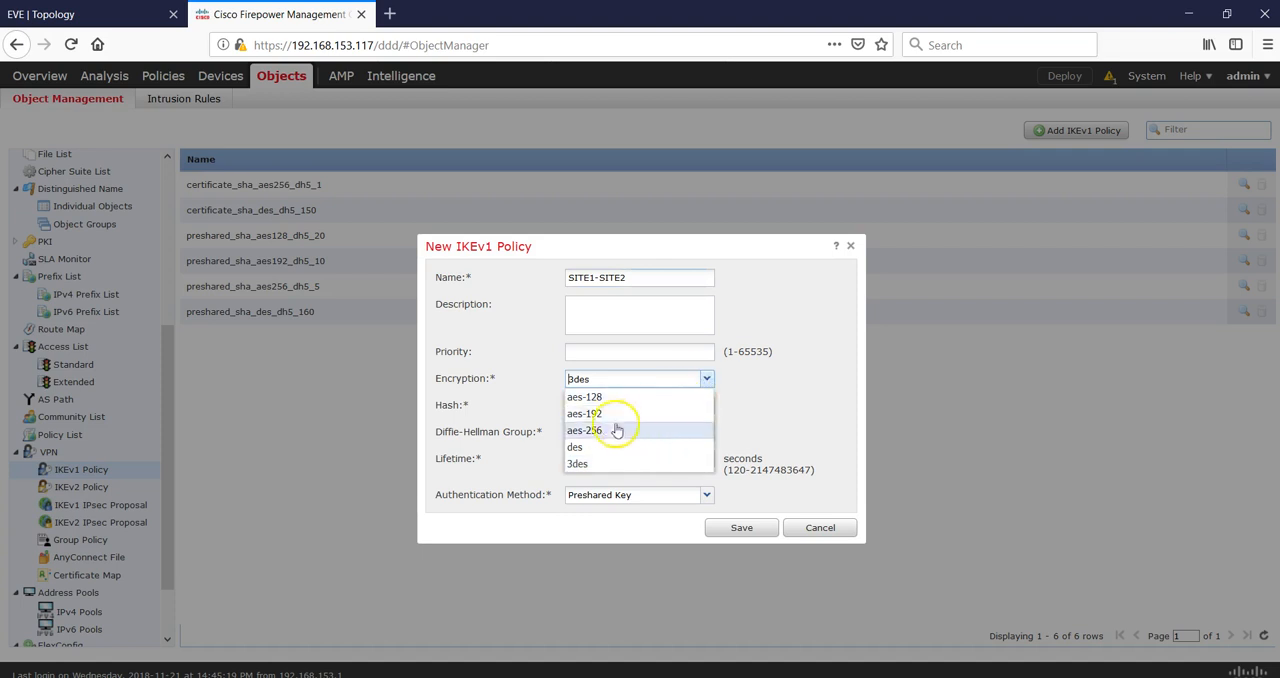
left_click(706, 384)
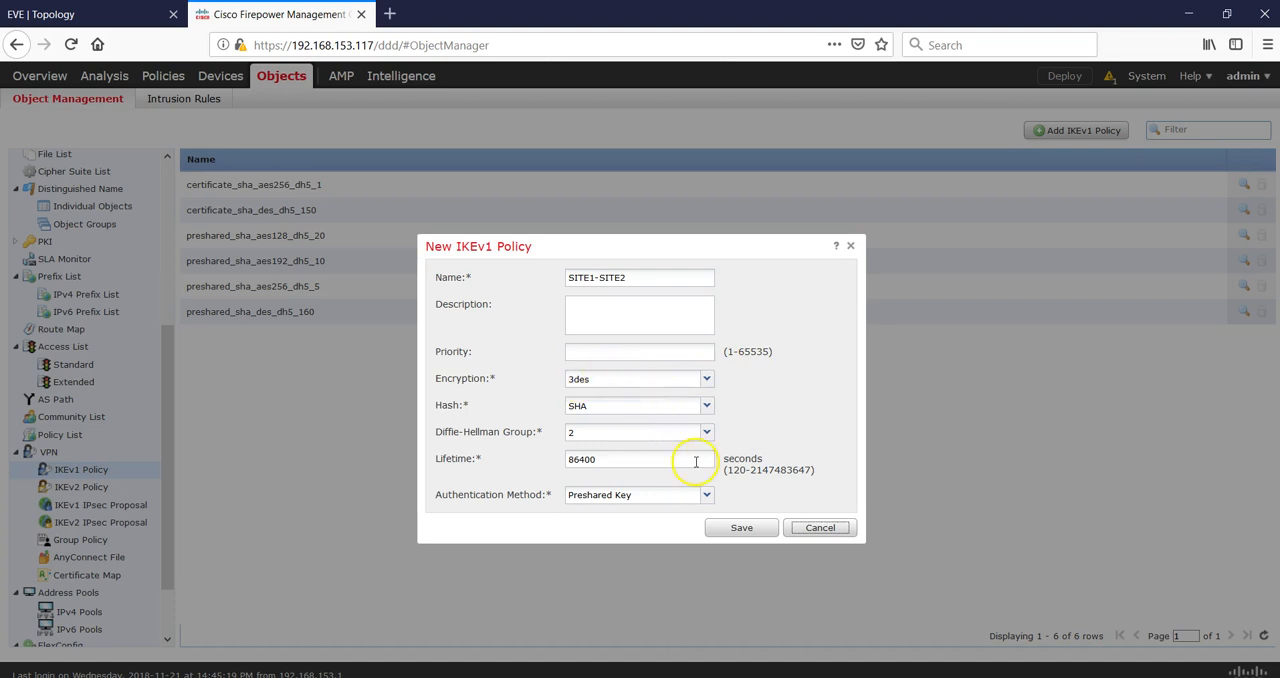
left_click(740, 531)
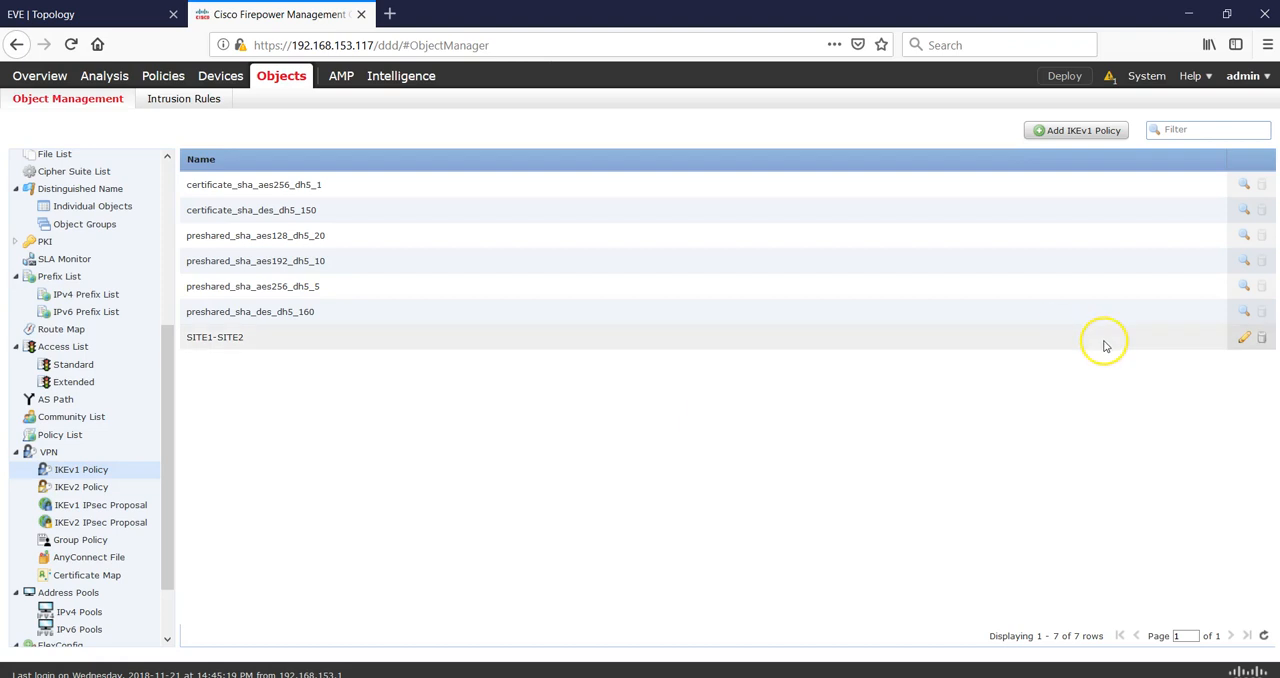
Open the SITE1-SITE2 IKEv1 policy to check its authentication method options, then save it.
left_click(1244, 338)
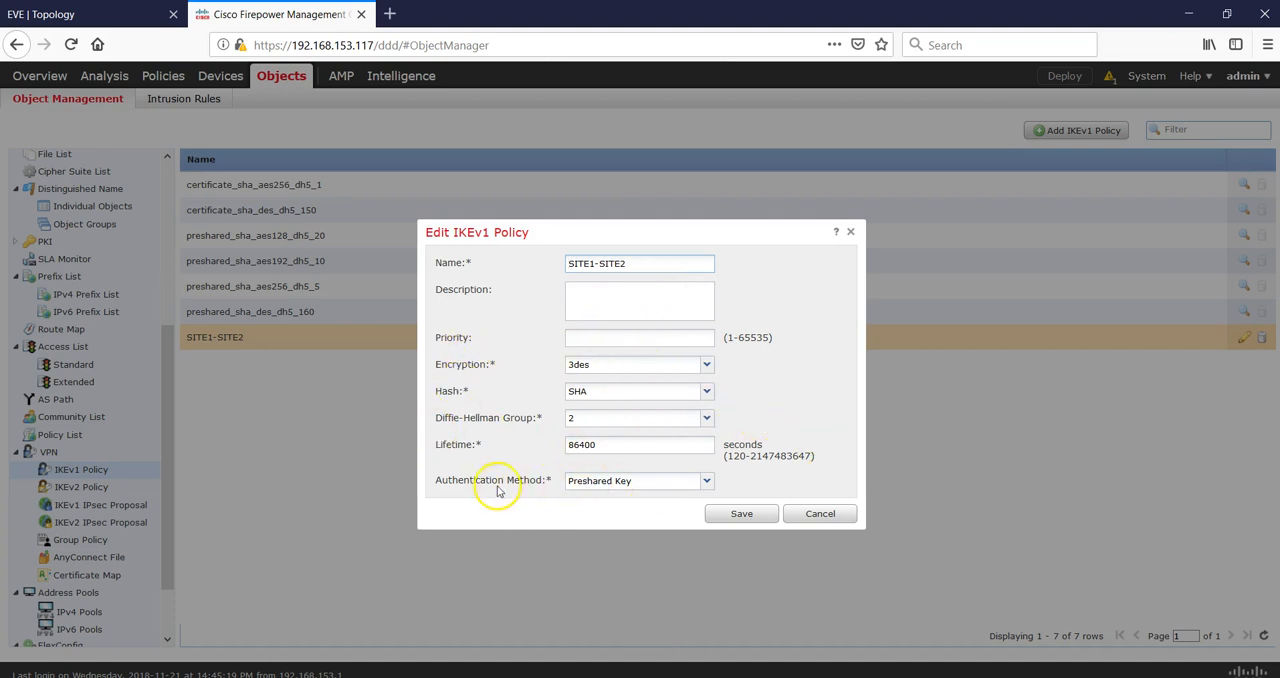
left_click(706, 481)
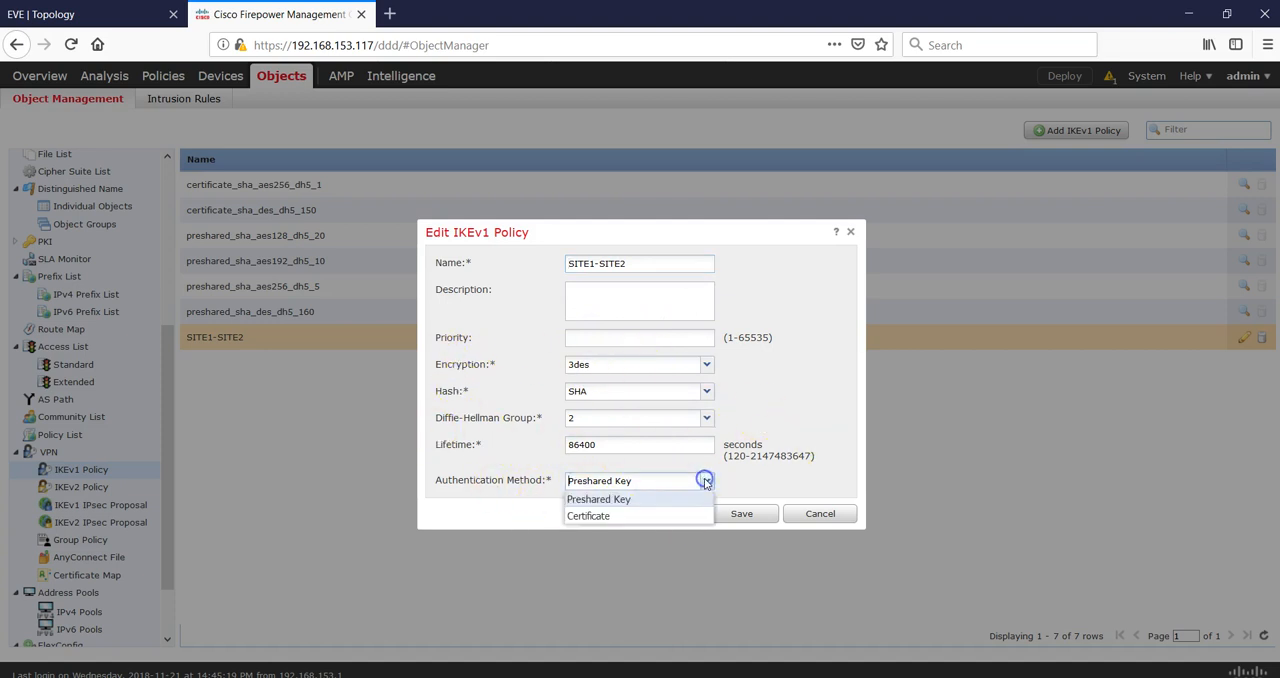
left_click(706, 481)
left_click(742, 514)
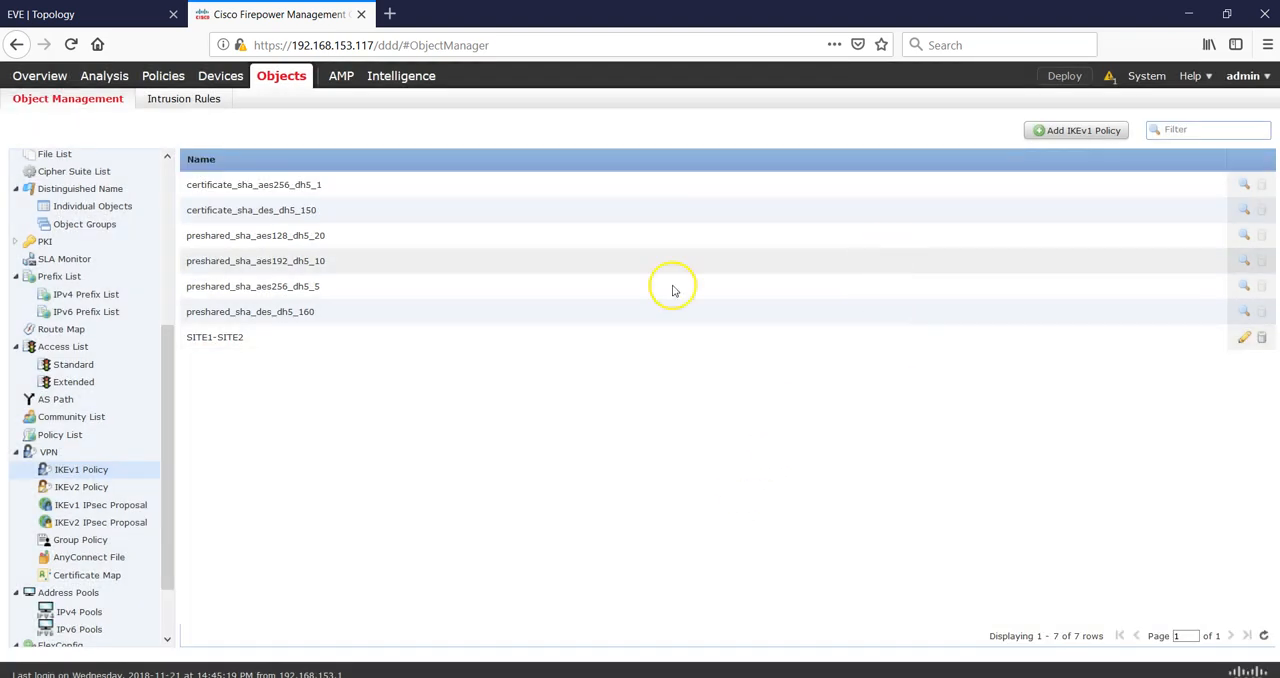
Delete the existing SITE1-SITE2 IKEv1 IPsec proposal.
left_click(107, 507)
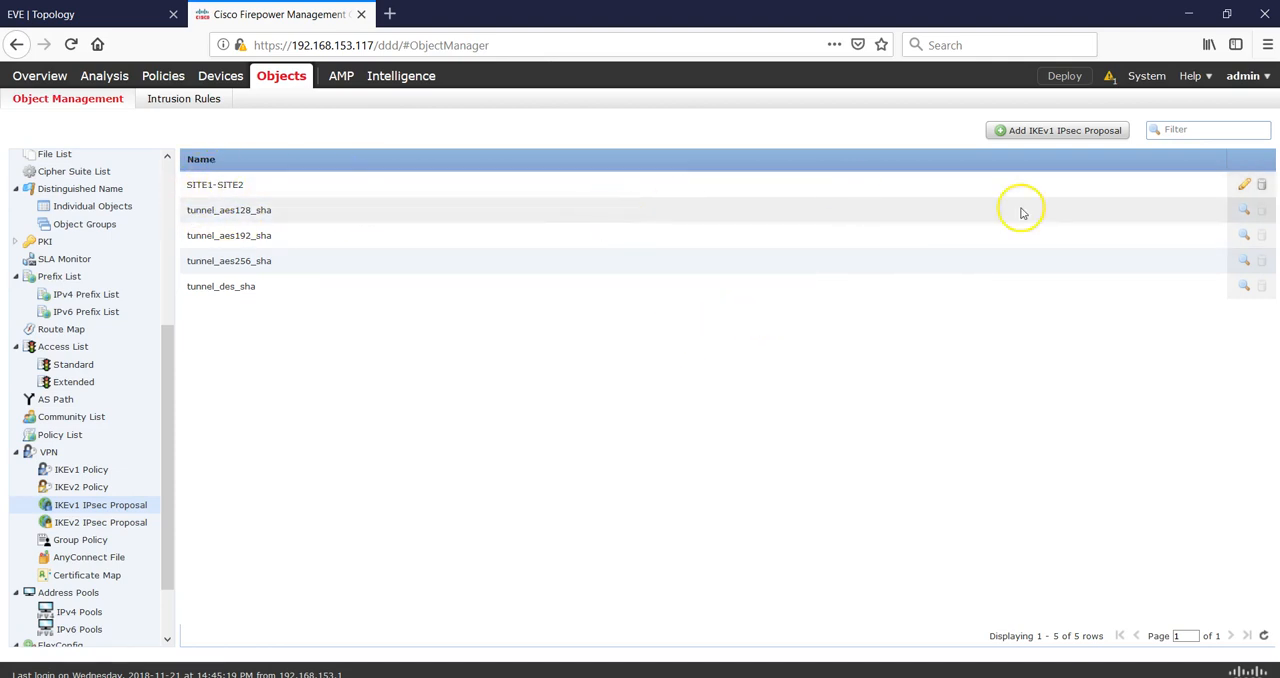
left_click(1261, 185)
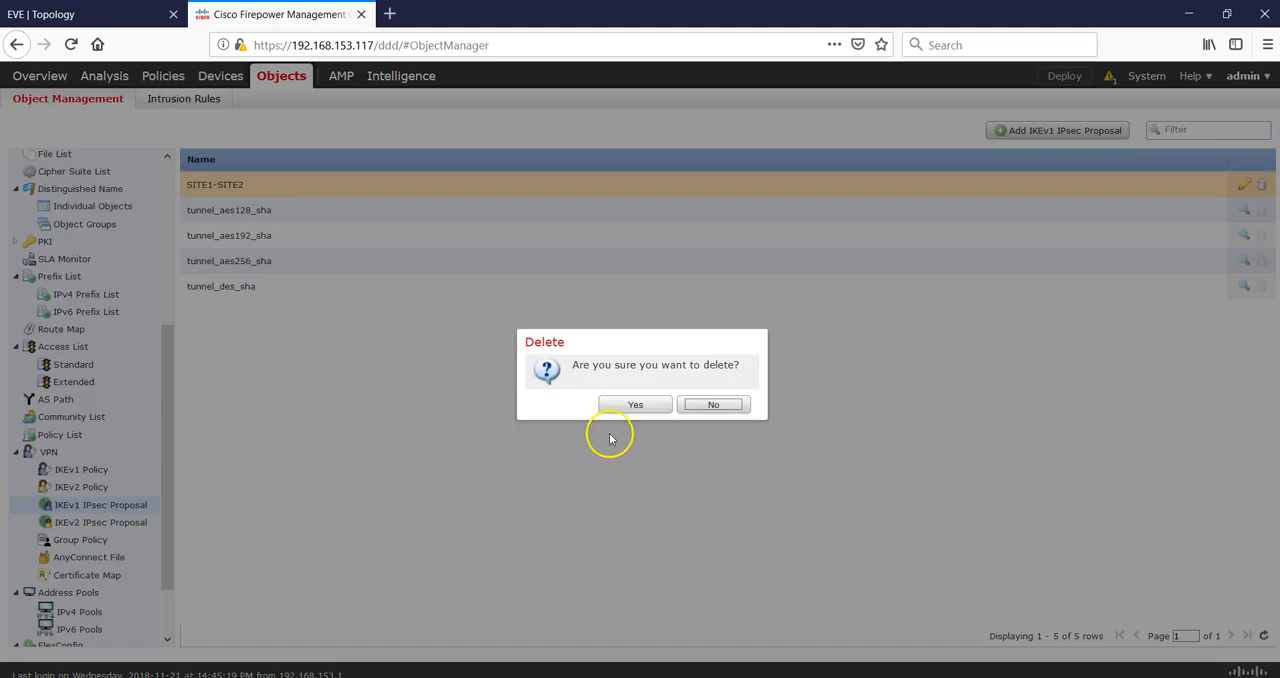
left_click(633, 404)
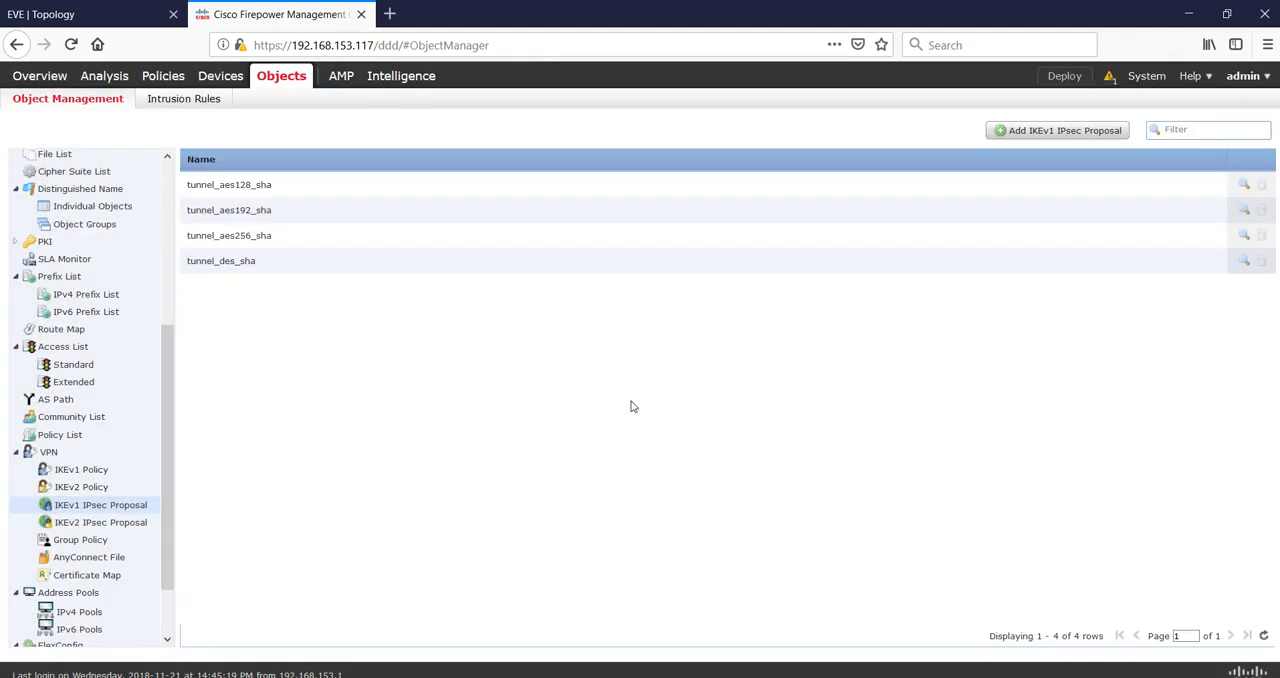
Create an IKEv1 IPsec proposal named SITE1-SITE2 with 3des ESP encryption and sha ESP hash.
left_click(1071, 131)
left_click(702, 329)
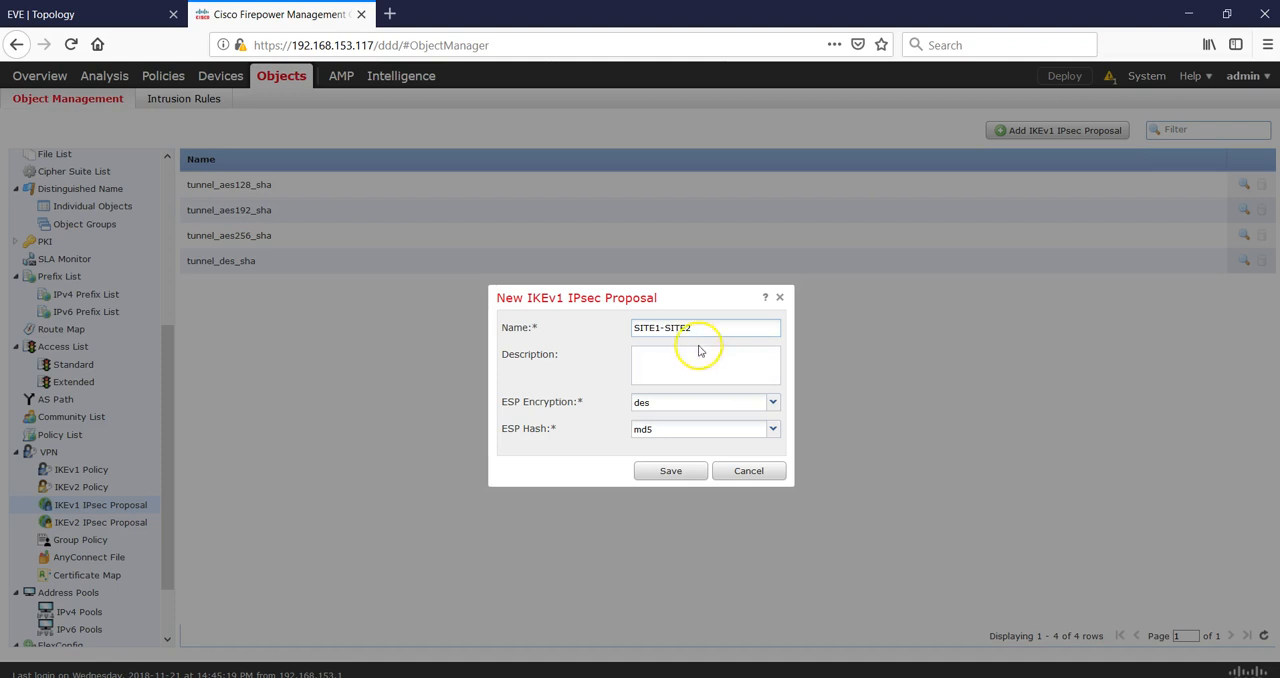
left_click(772, 402)
left_click(694, 437)
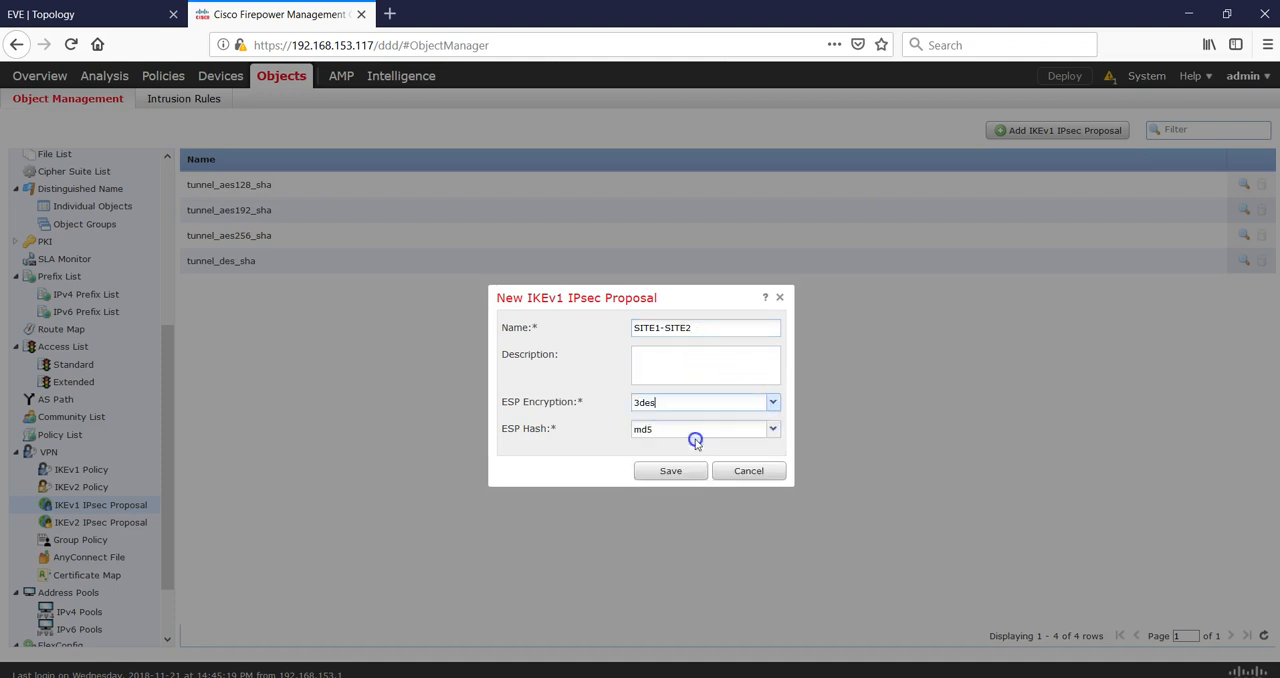
left_click(768, 430)
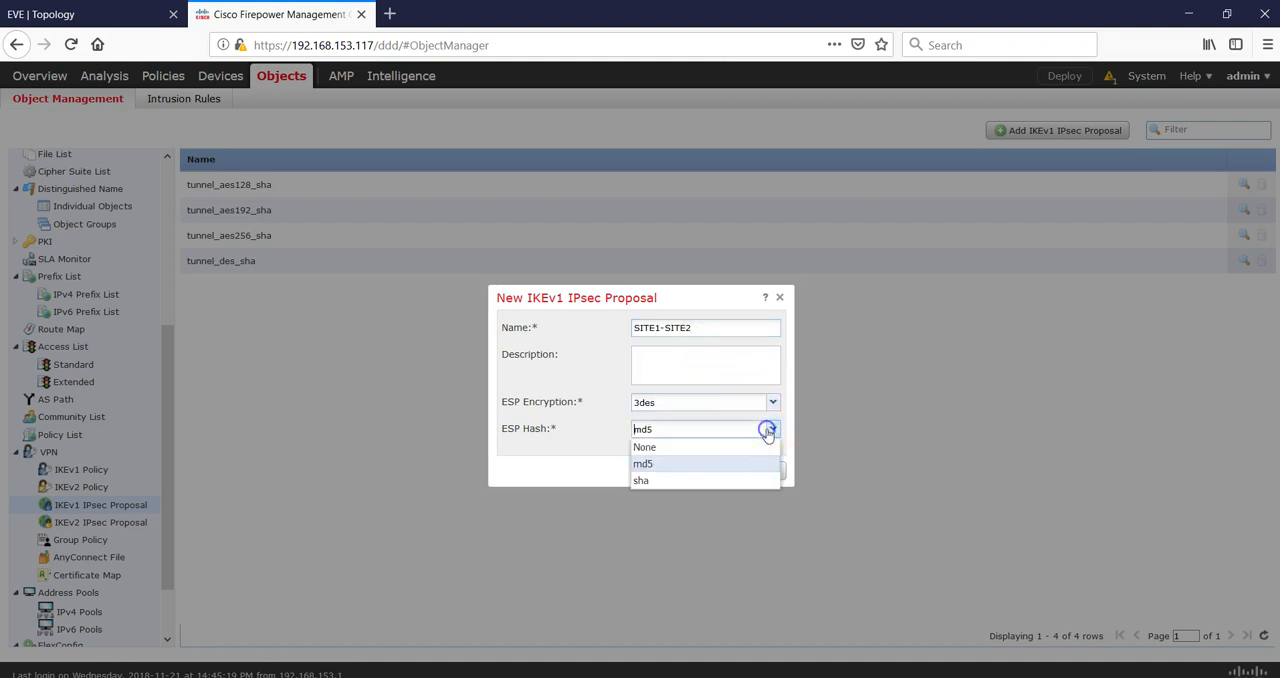
left_click(675, 480)
left_click(683, 473)
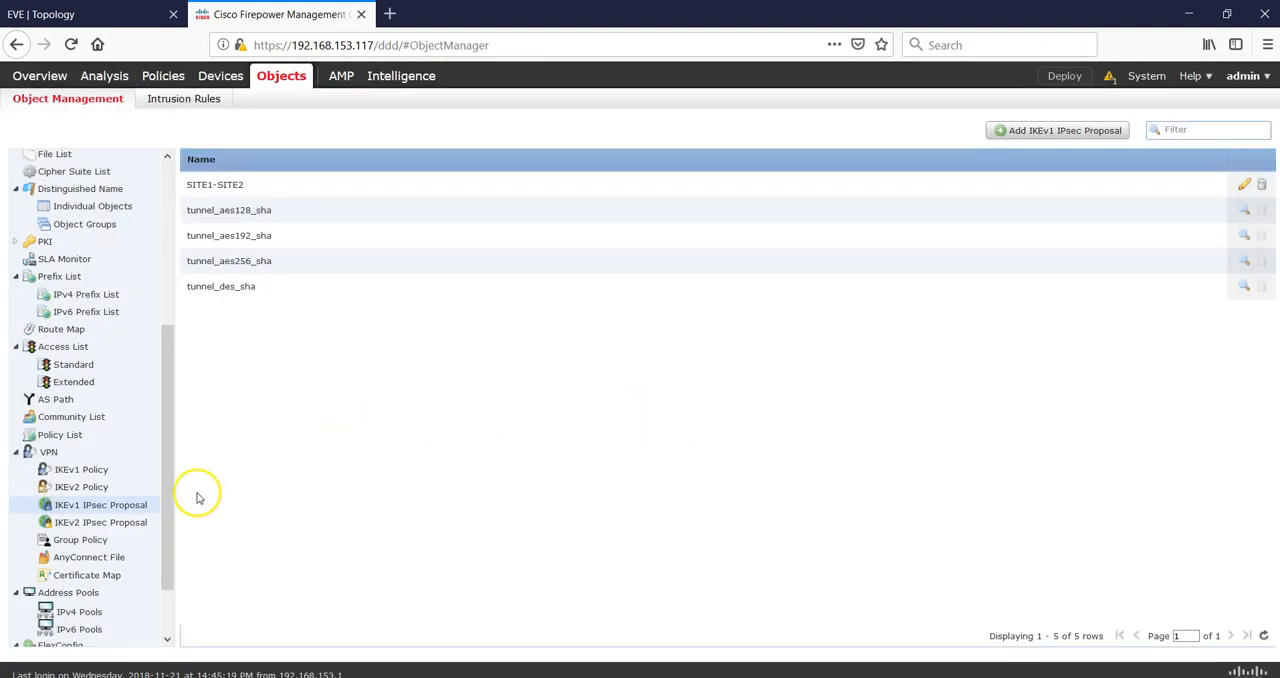
Delete the existing SITE1 and SITE2 extended access lists.
left_click_drag(174, 514, 157, 480)
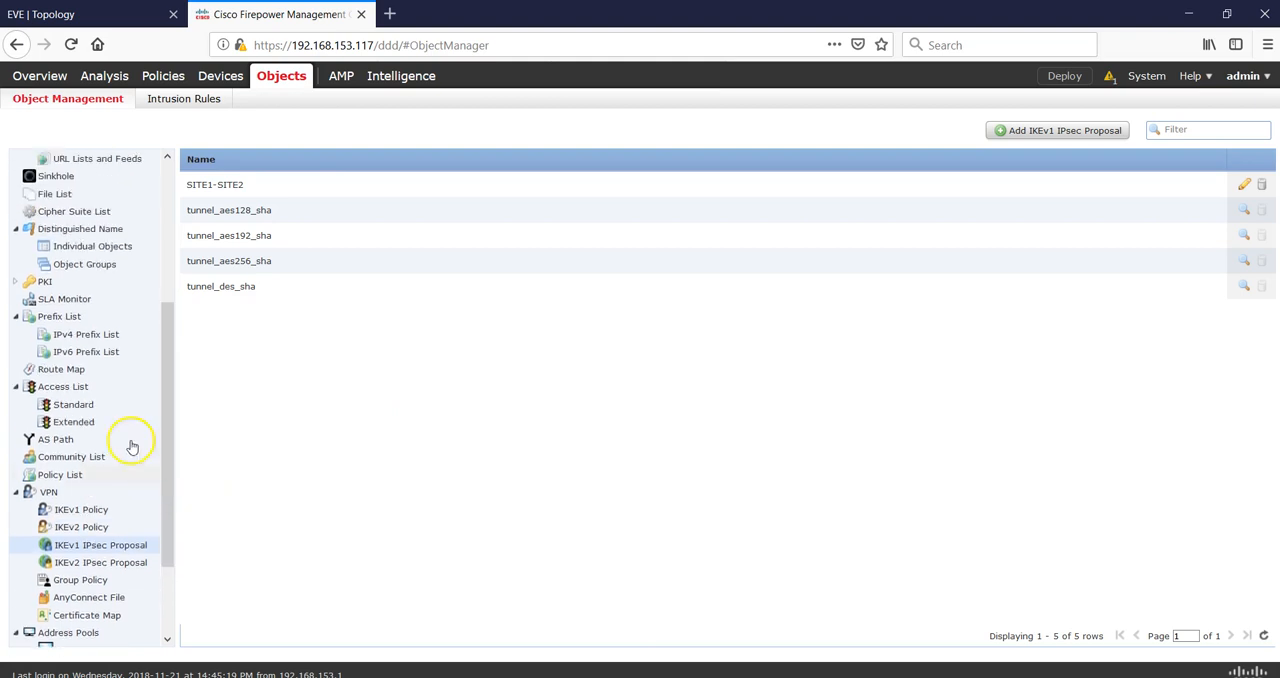
left_click(74, 424)
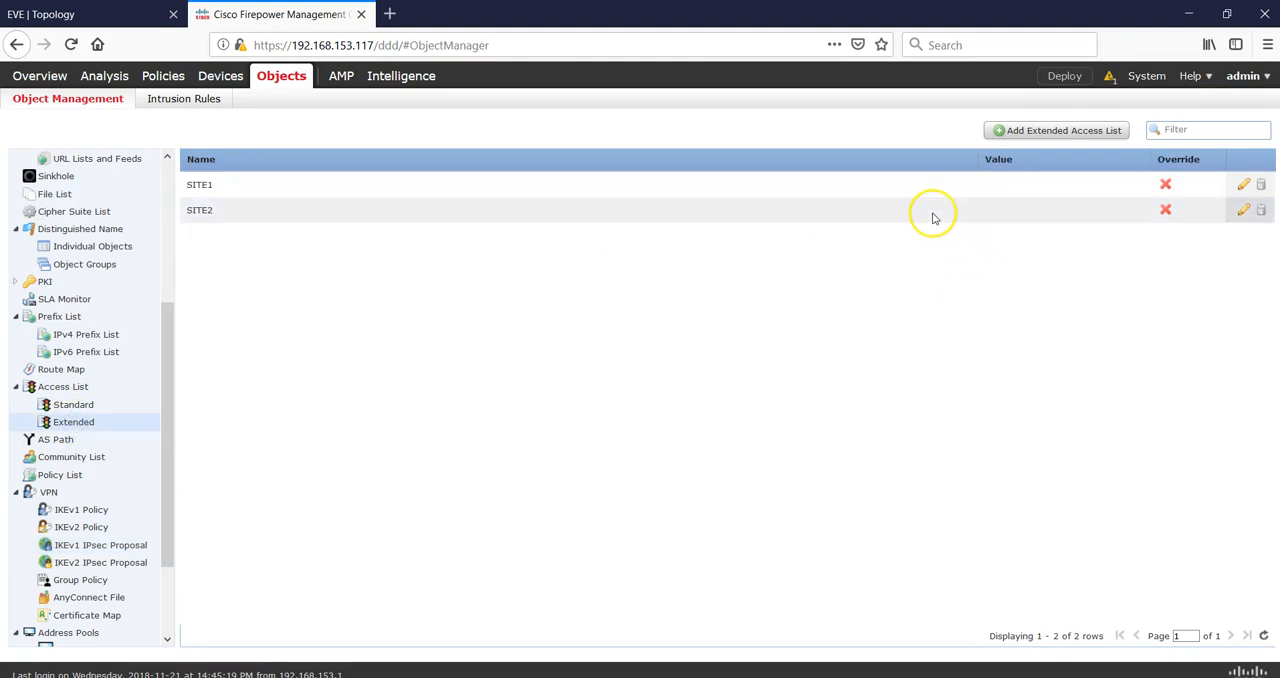
left_click(1261, 185)
left_click(640, 405)
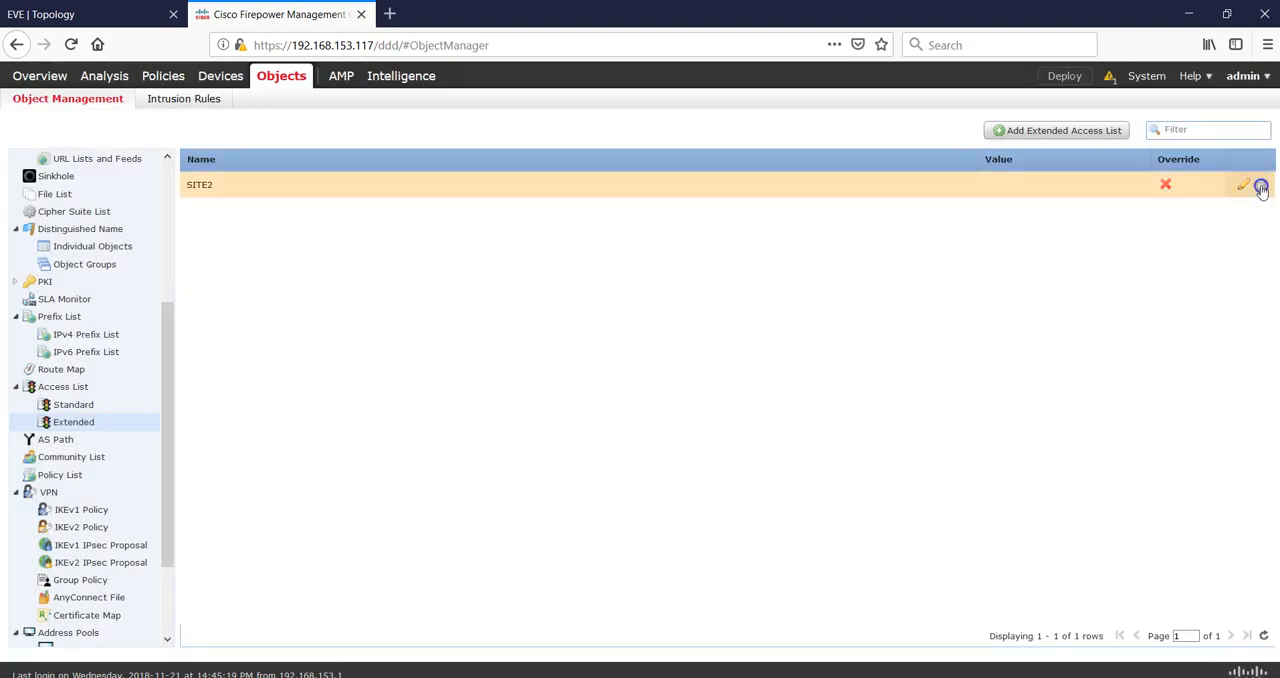
left_click(1261, 188)
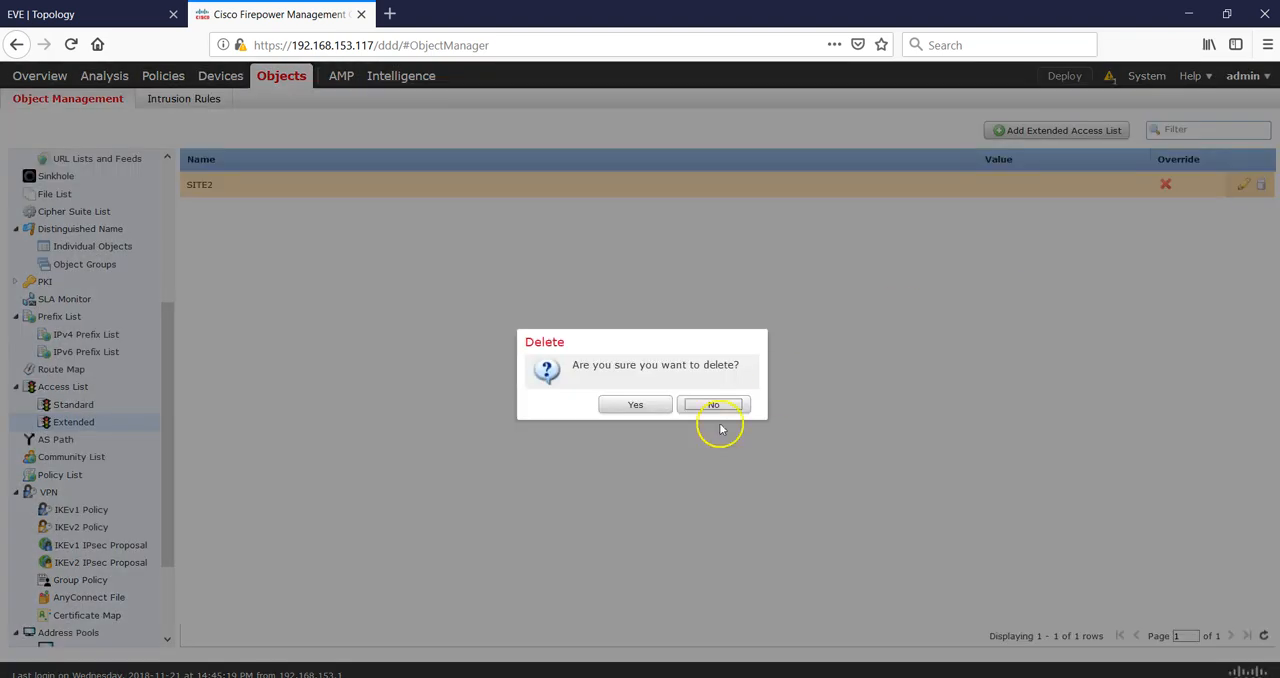
left_click(645, 405)
Start a new extended access list and add an entry allowing source LAN1 to destination LAN2, logging per access list entry.
left_click(1056, 132)
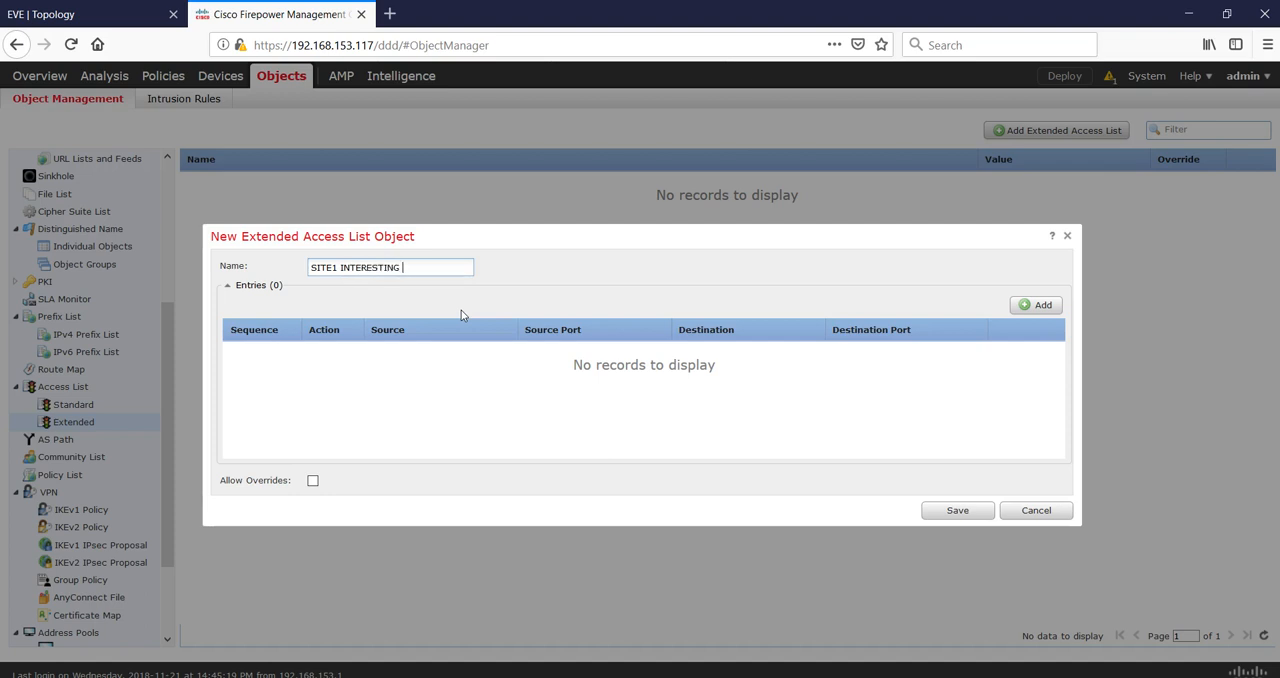
left_click(563, 302)
left_click(1032, 304)
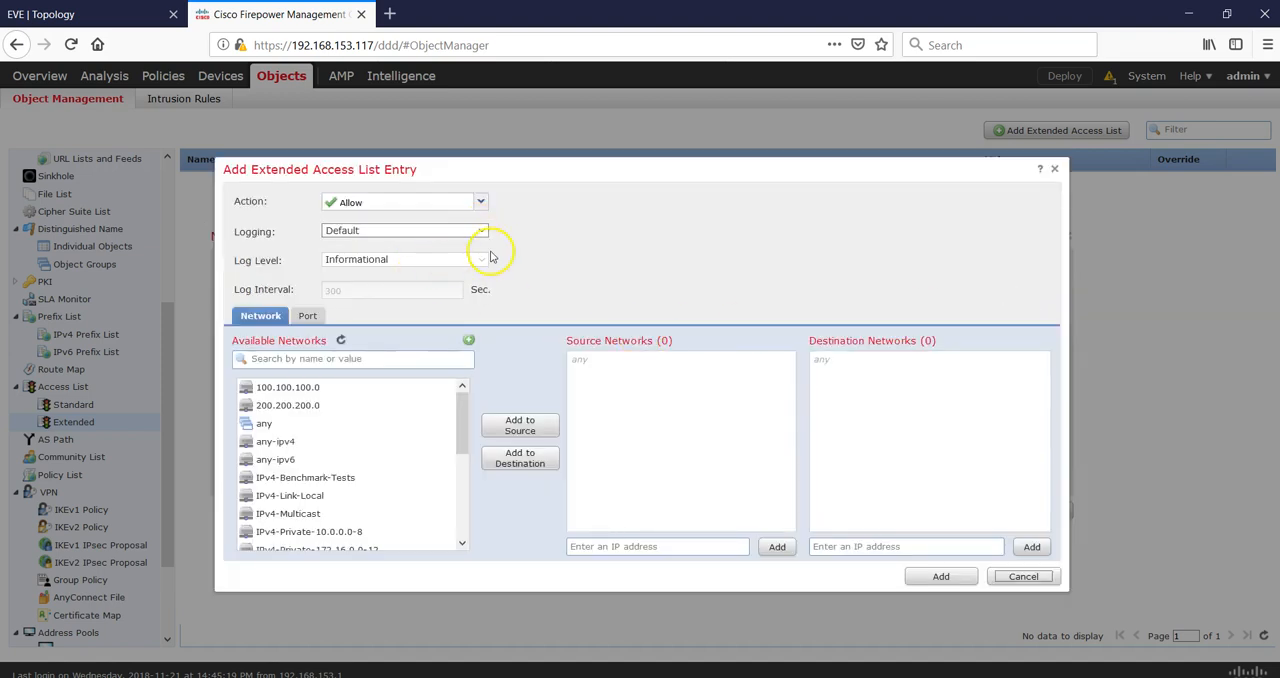
left_click(480, 232)
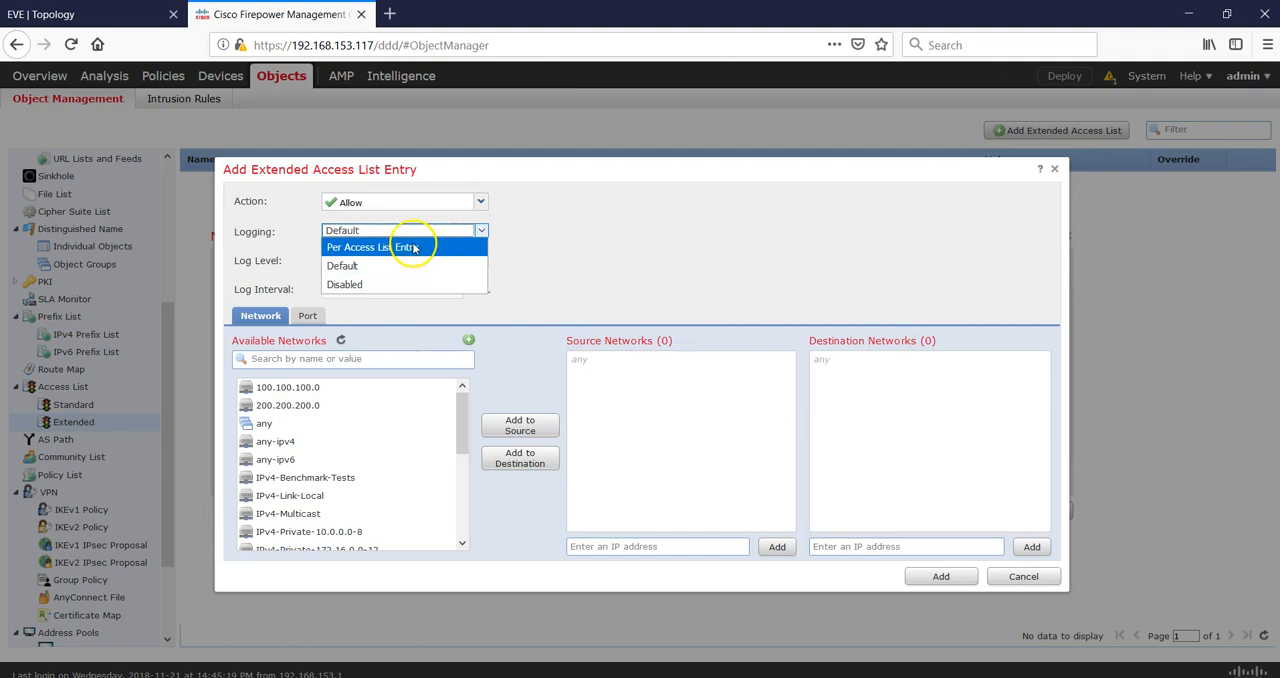
left_click(422, 248)
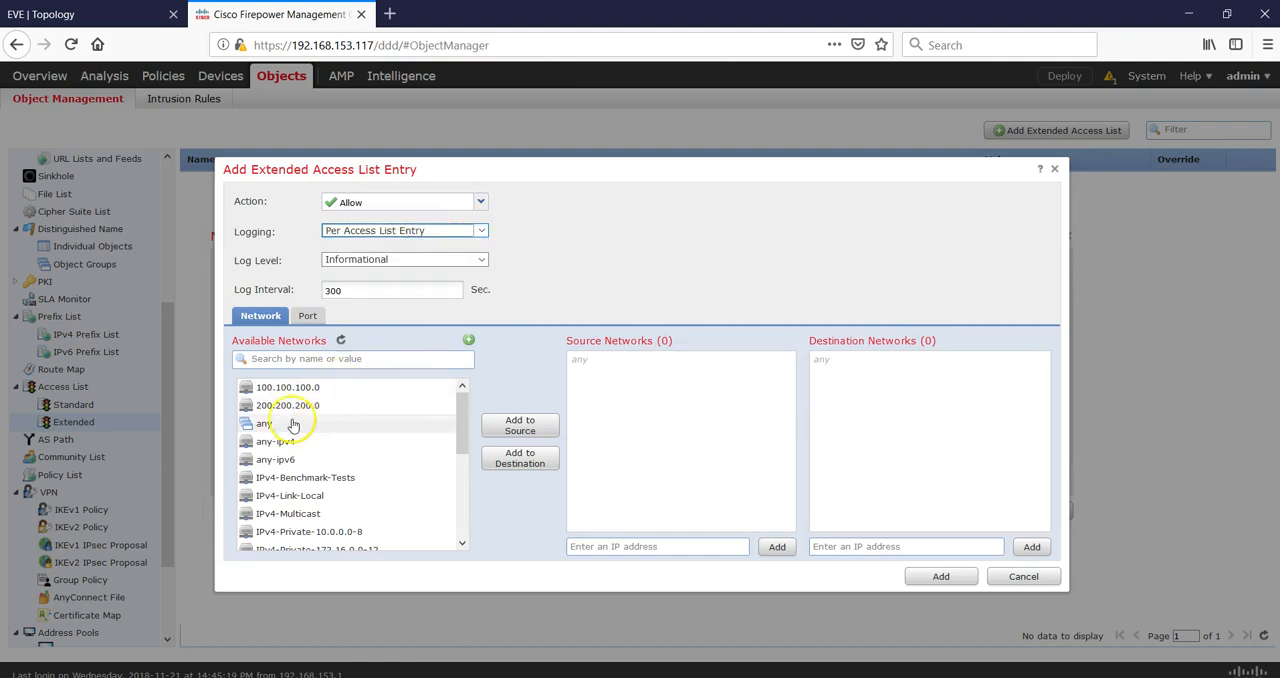
left_click(387, 361)
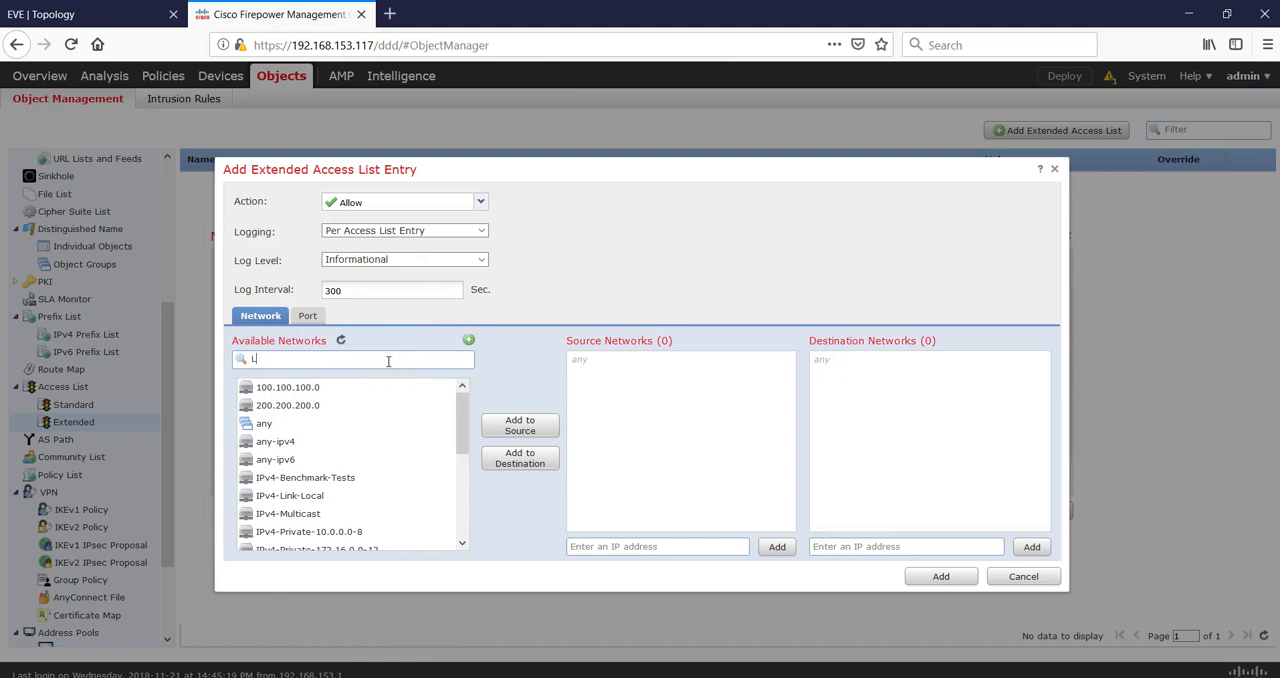
left_click(329, 387)
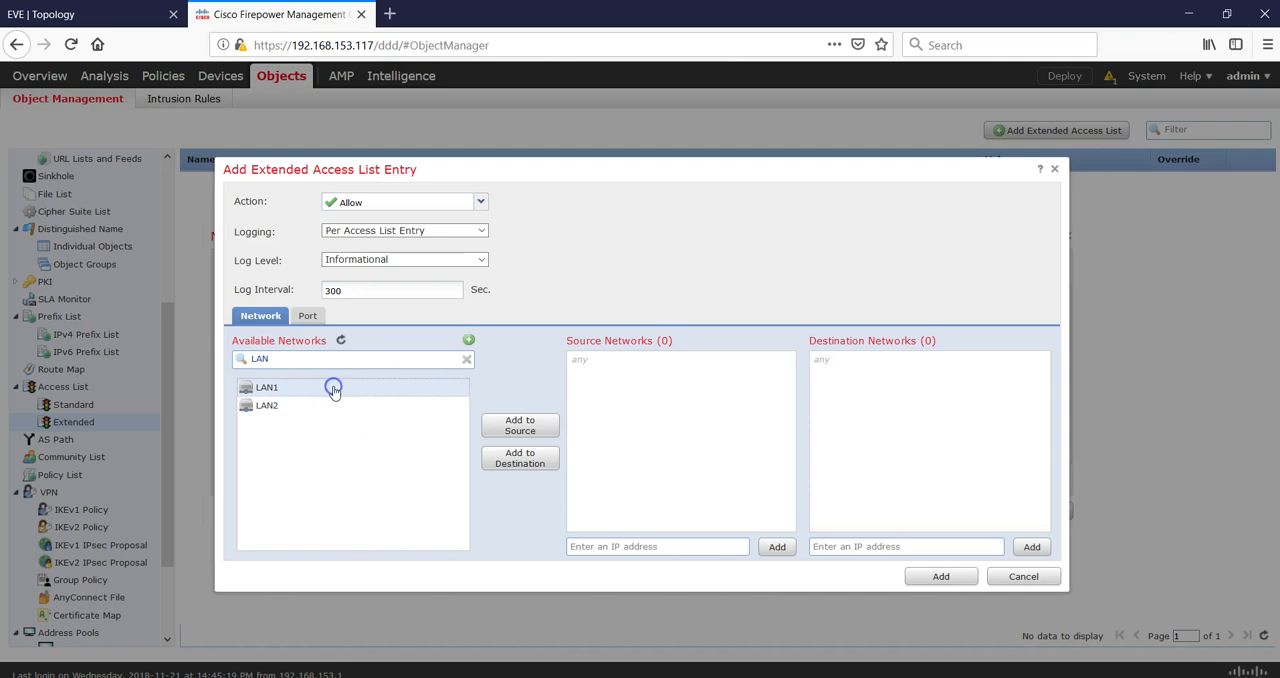
left_click(519, 428)
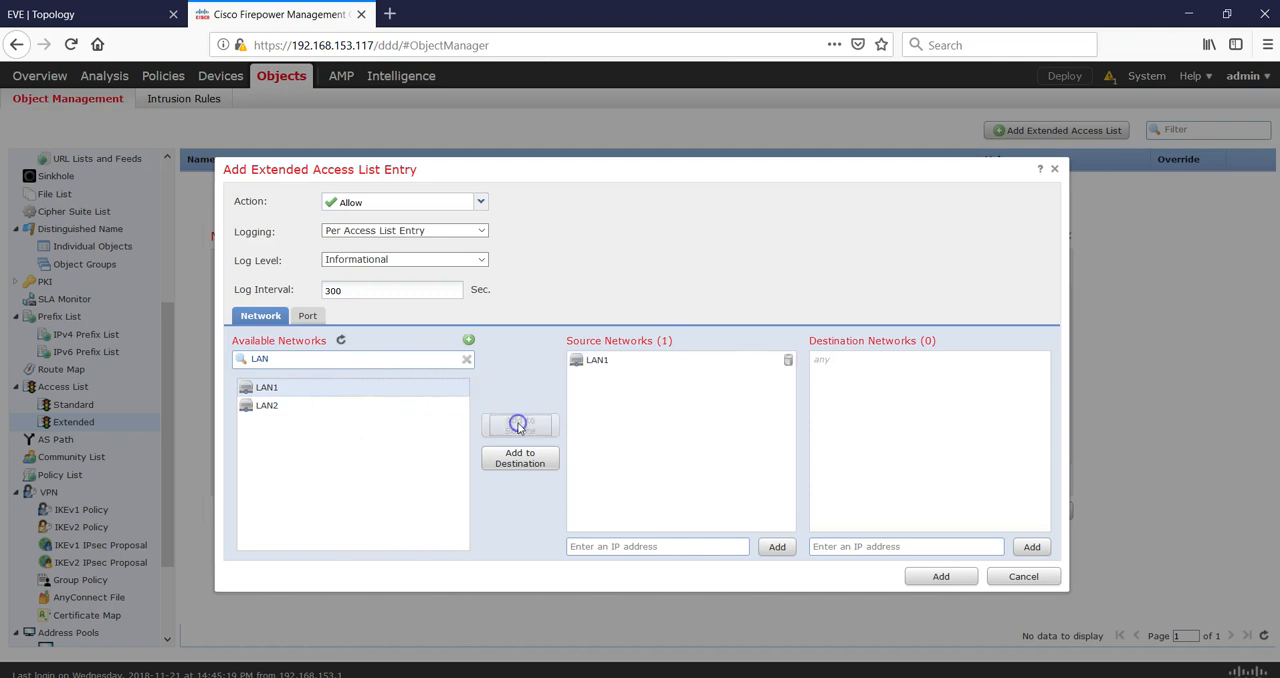
left_click(329, 405)
left_click(509, 461)
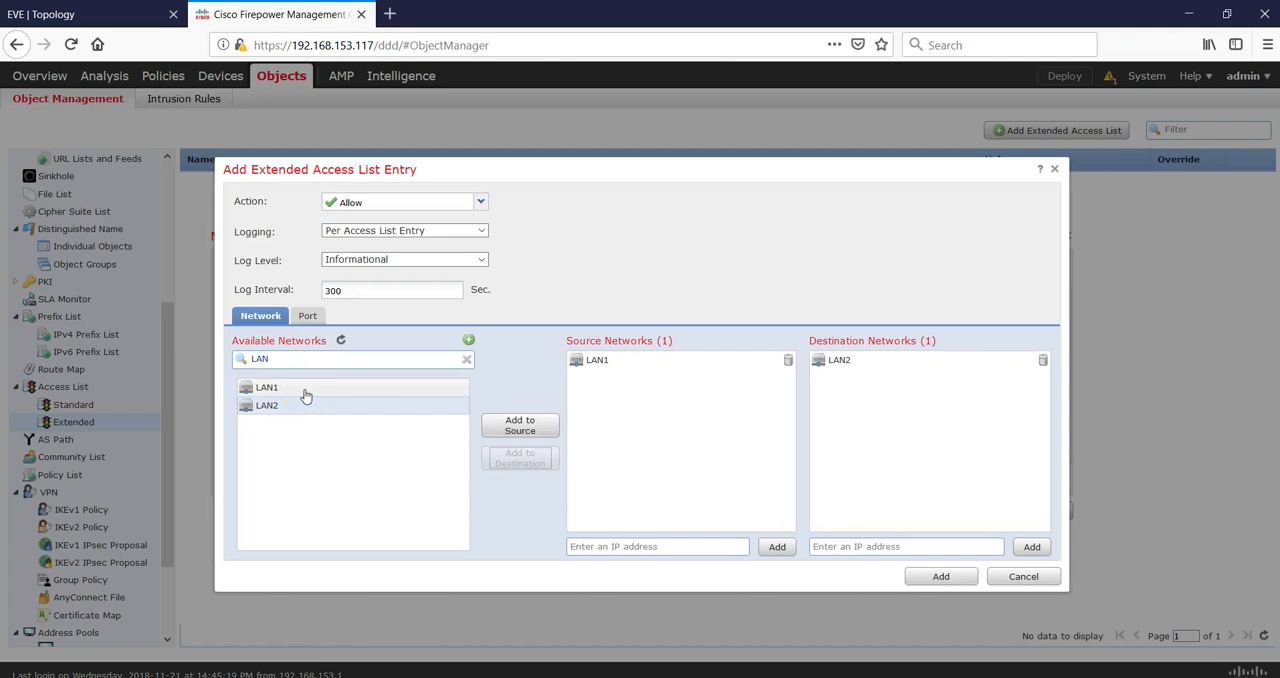
left_click(590, 370)
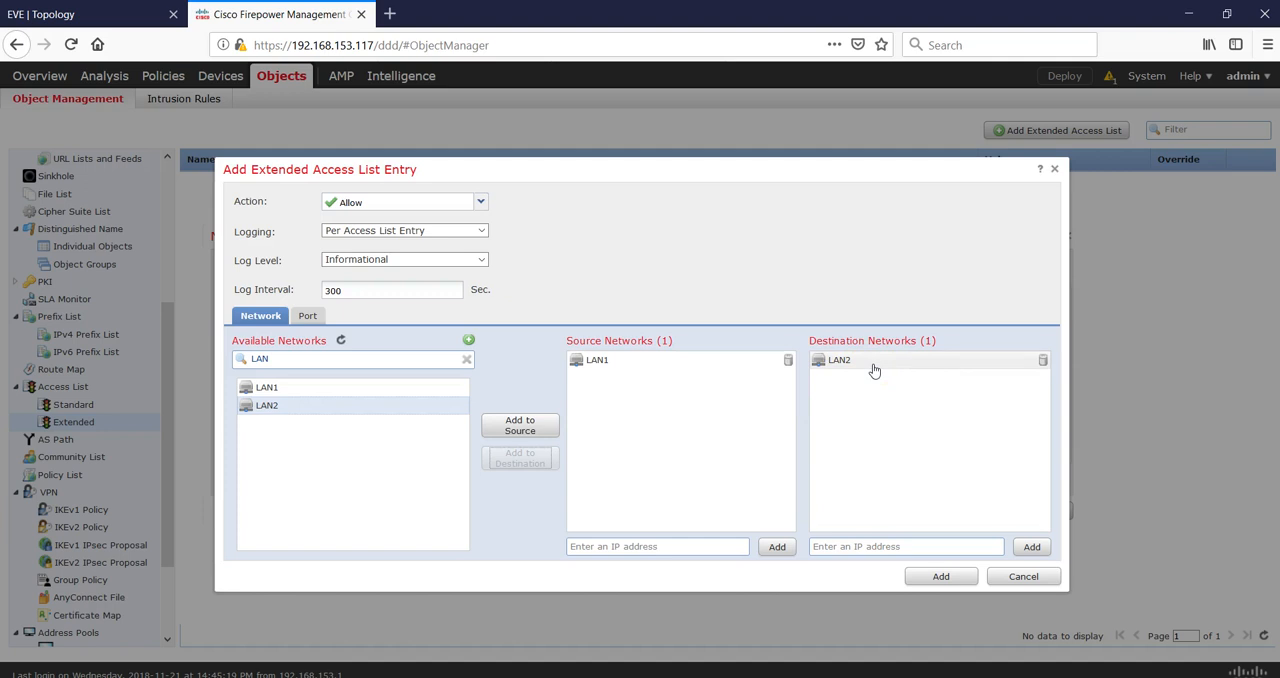
left_click(955, 585)
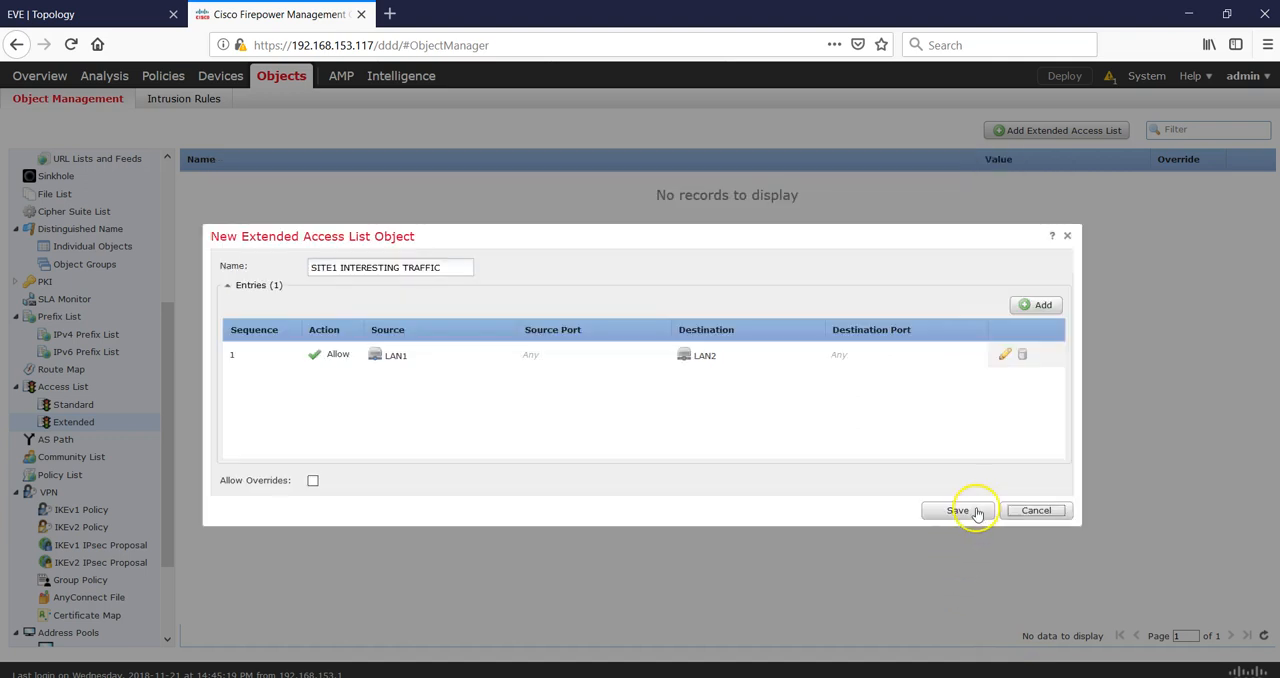
Save the access list as SITE1_INTERESTING_TRAFFIC, using underscores instead of spaces in its name.
left_click(973, 511)
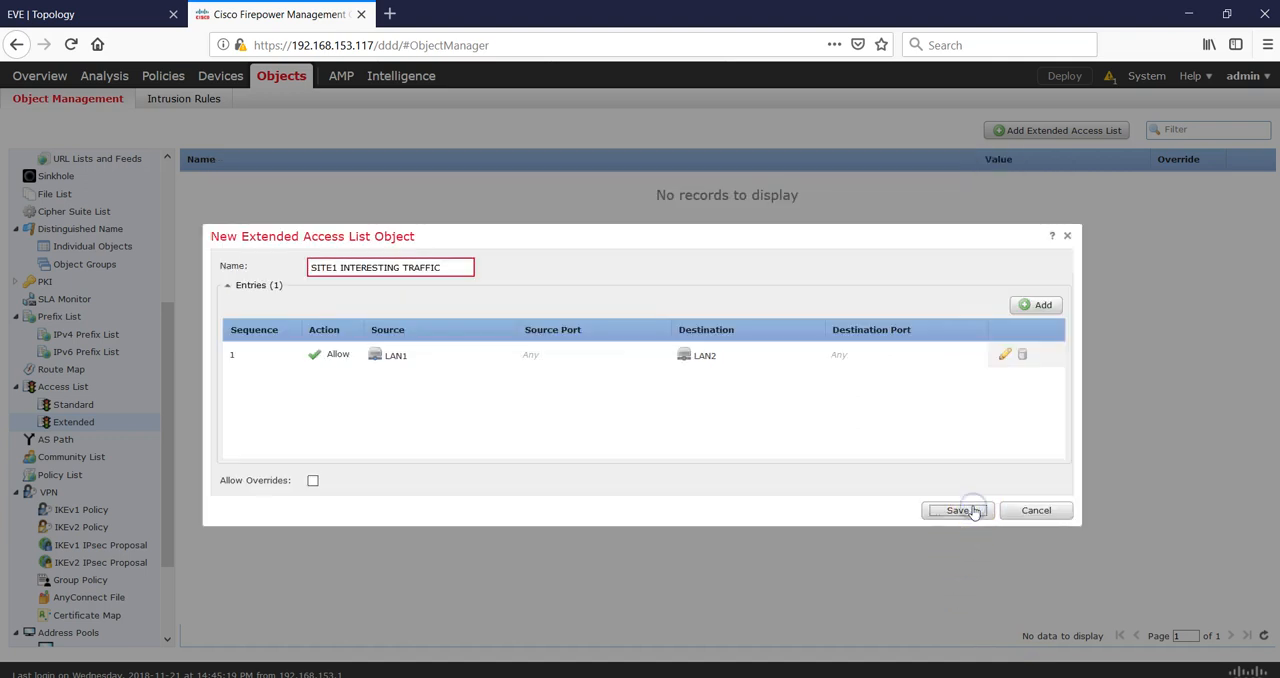
left_click(955, 511)
left_click(342, 268)
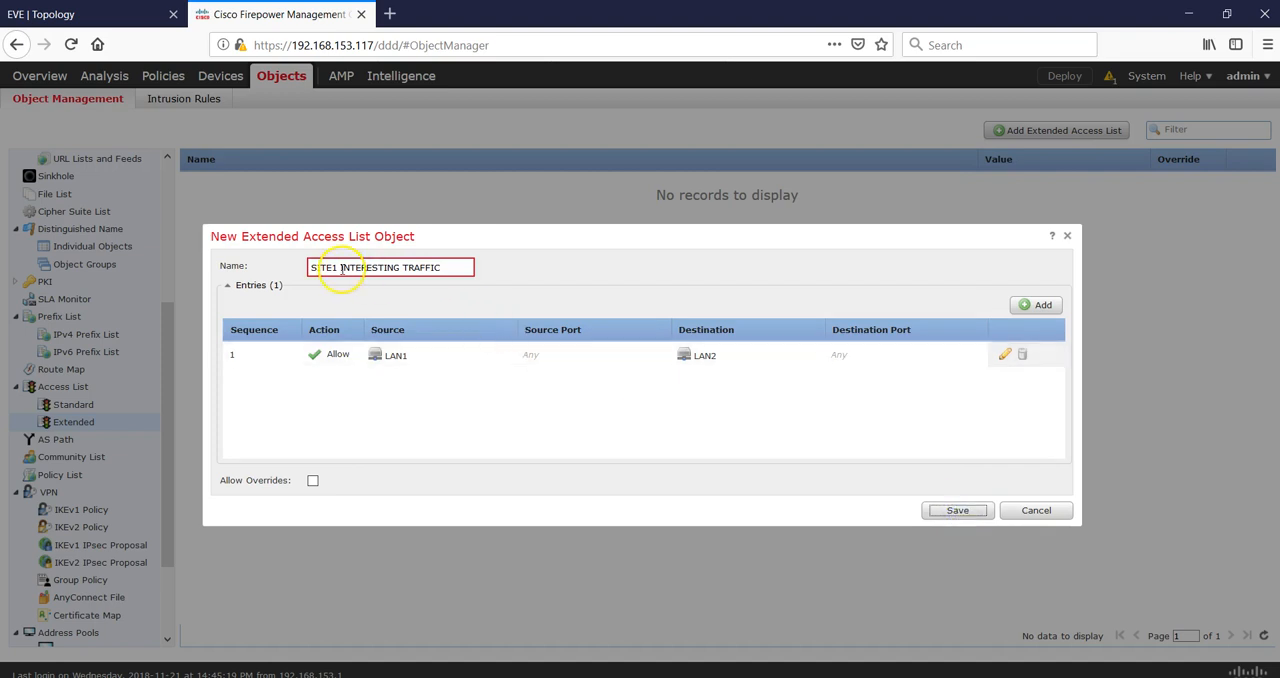
key("BackSpace")
type("_")
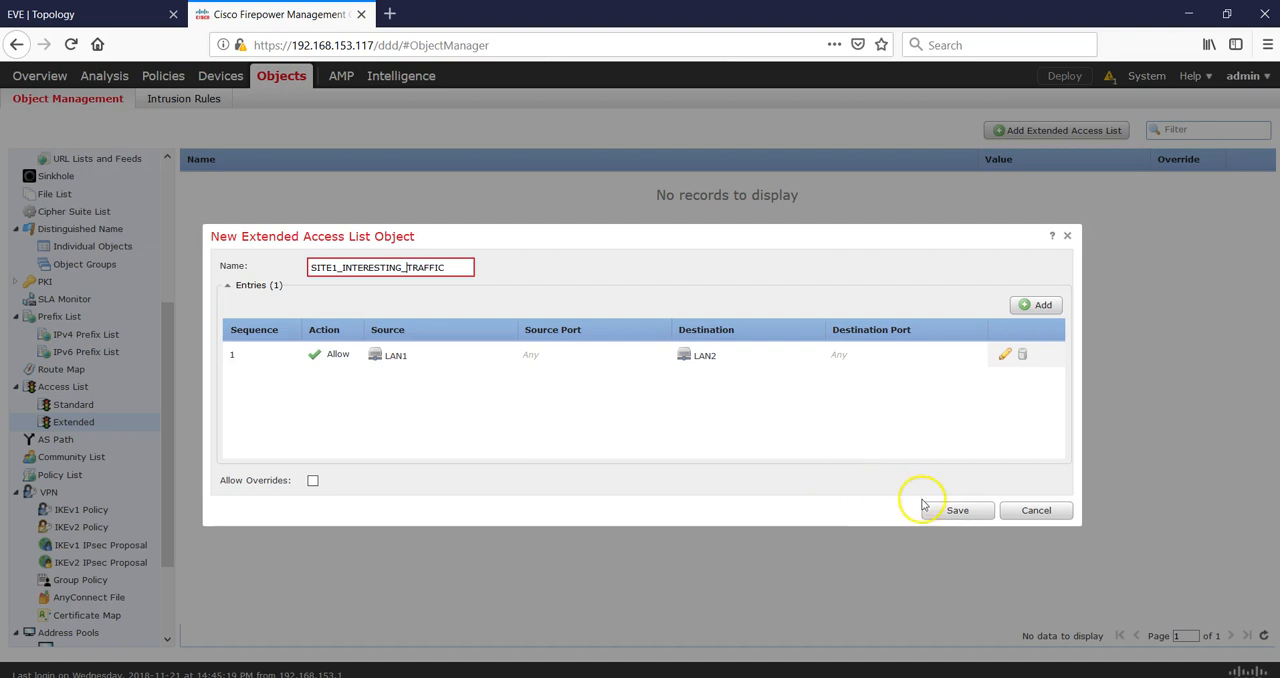
left_click(955, 512)
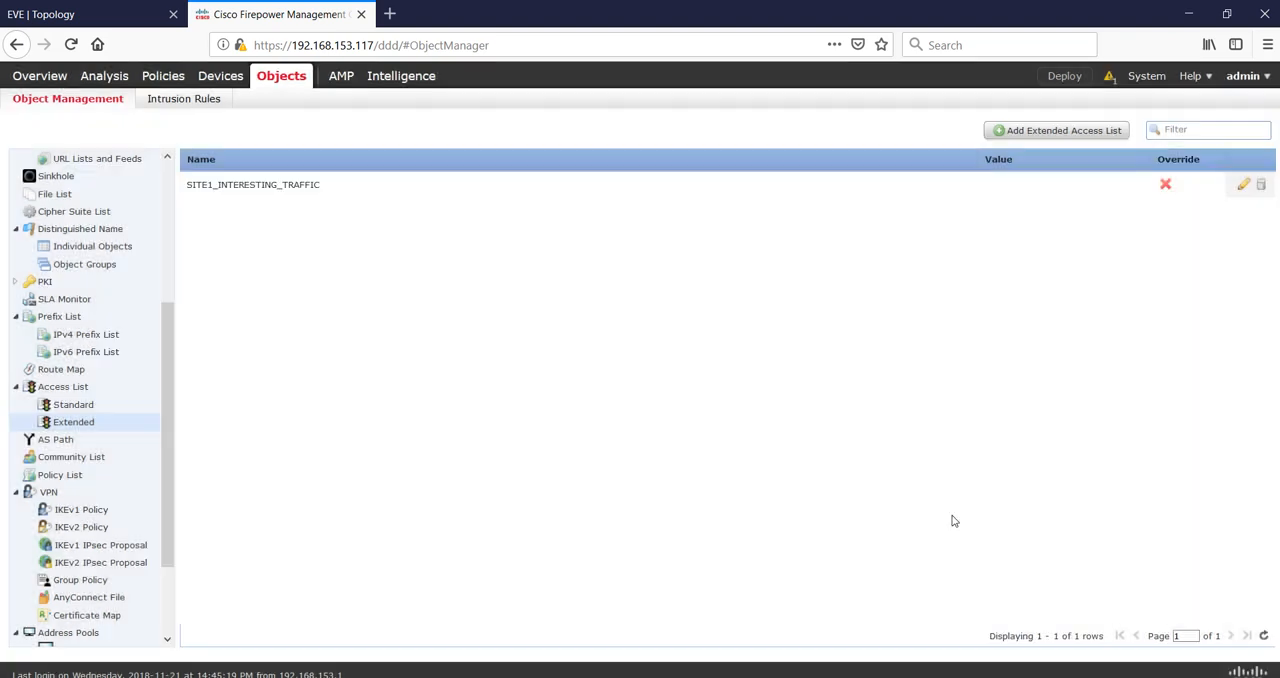
Start a new extended access list named SITE2_INTERESTING_TRAFFIC.
left_click(1063, 130)
left_click(458, 268)
type("SITE2_INTERESTING_TRAFFIC")
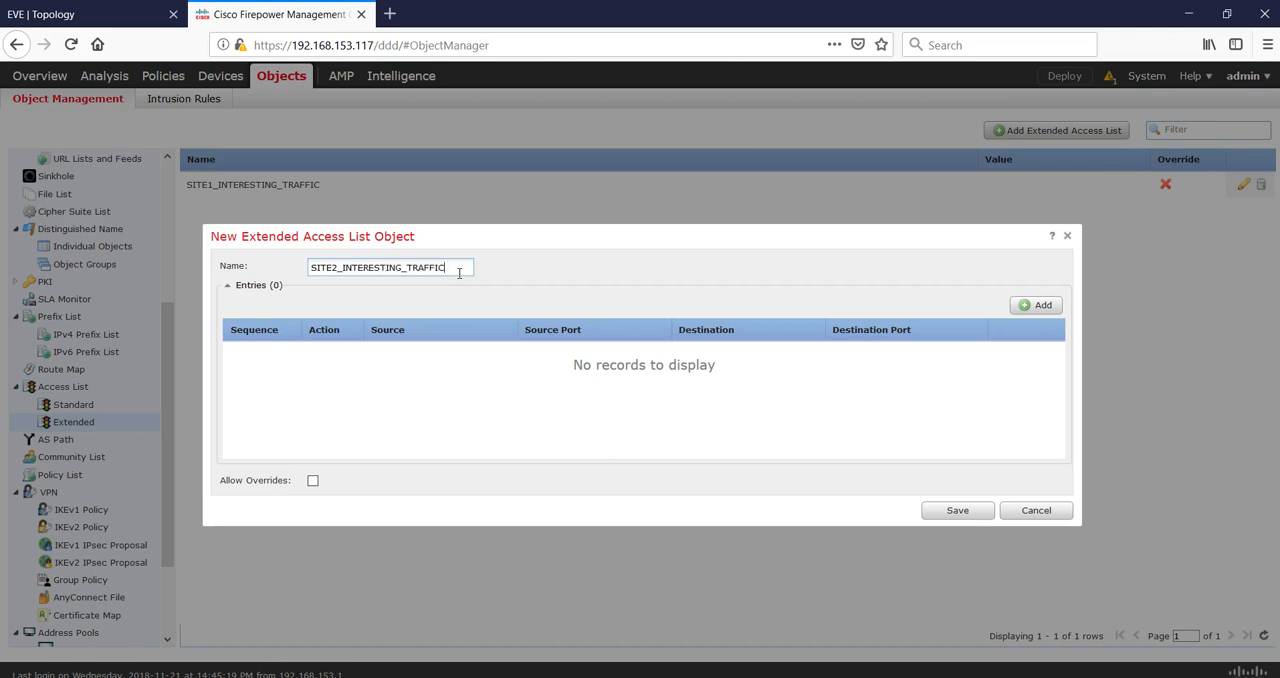
Add an entry allowing source LAN2 to destination LAN1 with per-access-list-entry logging, and save the access list.
left_click(1035, 305)
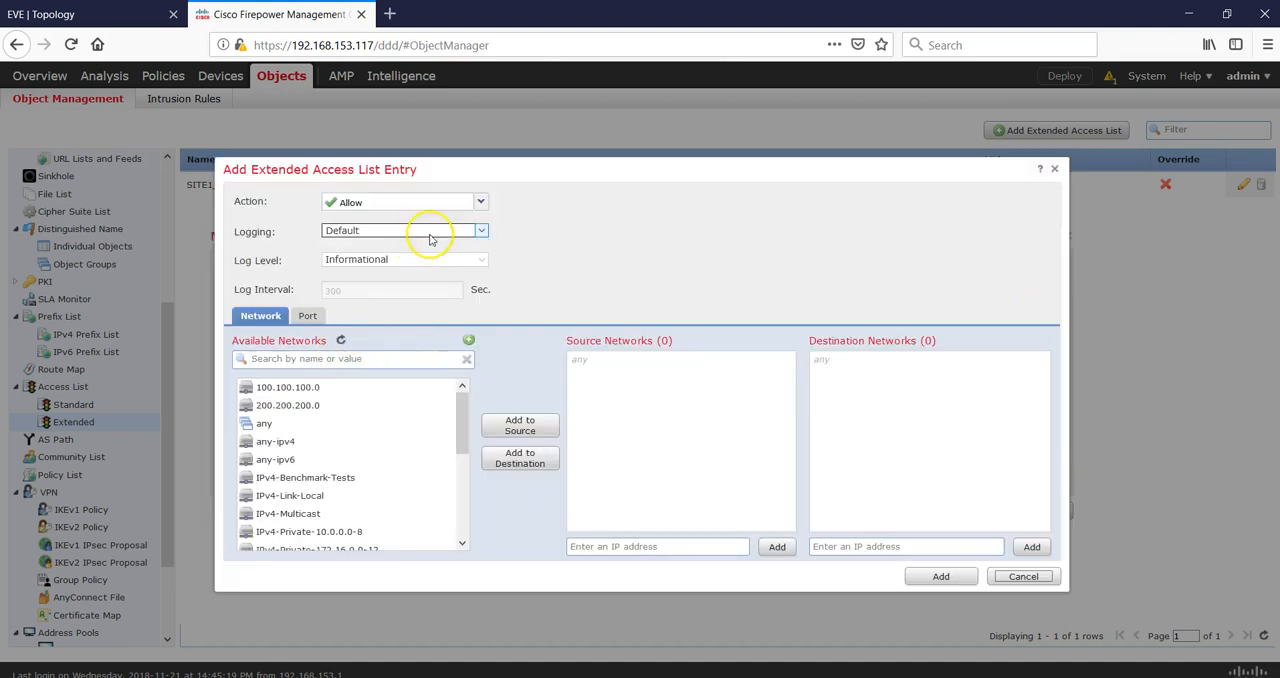
left_click(481, 232)
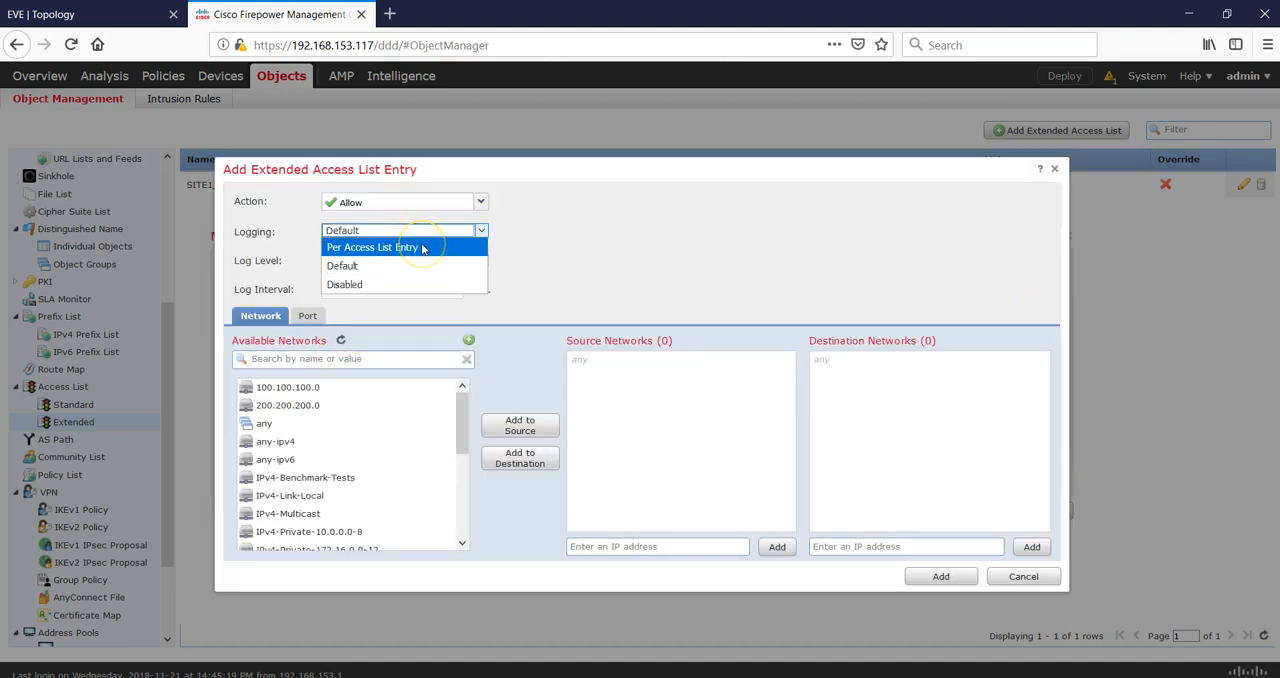
left_click(422, 248)
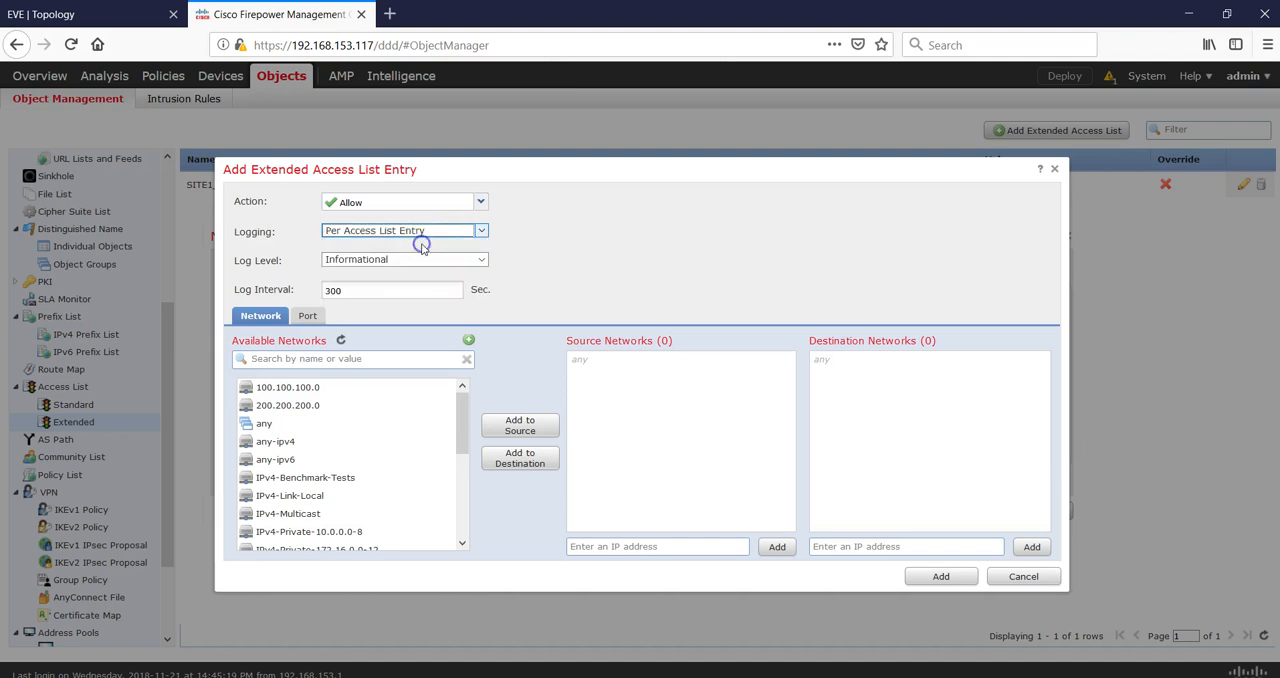
left_click(406, 366)
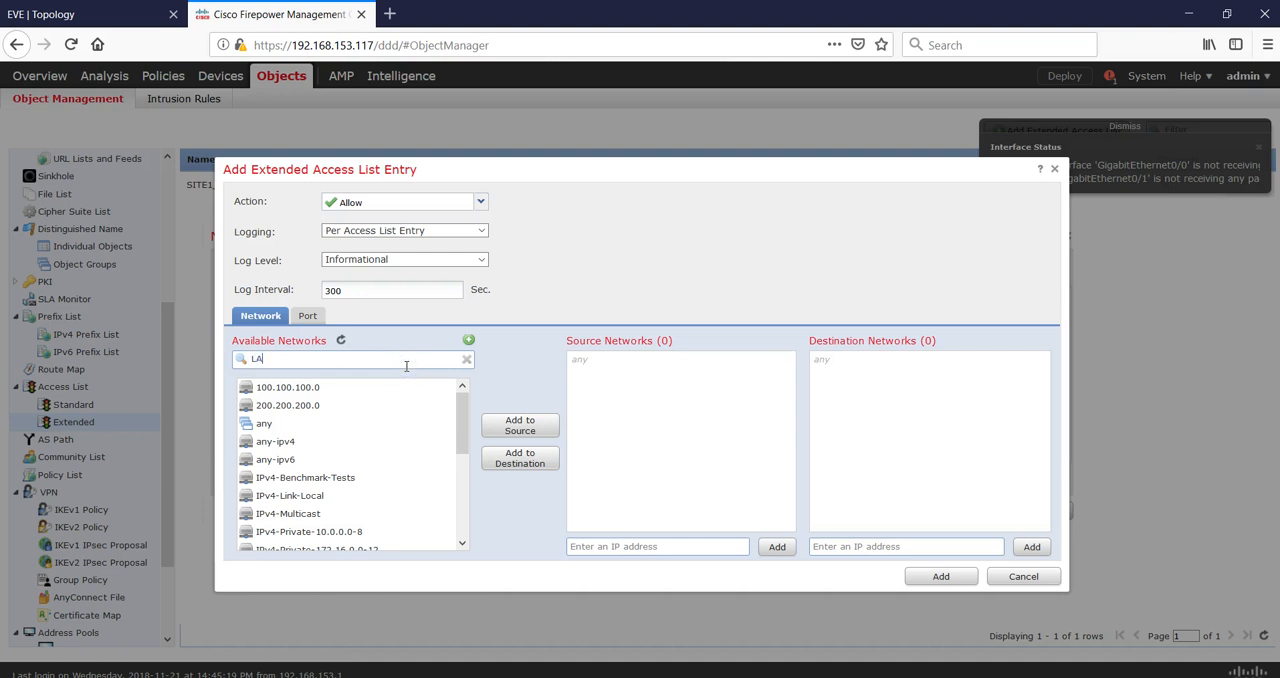
left_click(337, 405)
left_click(508, 425)
left_click(371, 389)
left_click(509, 458)
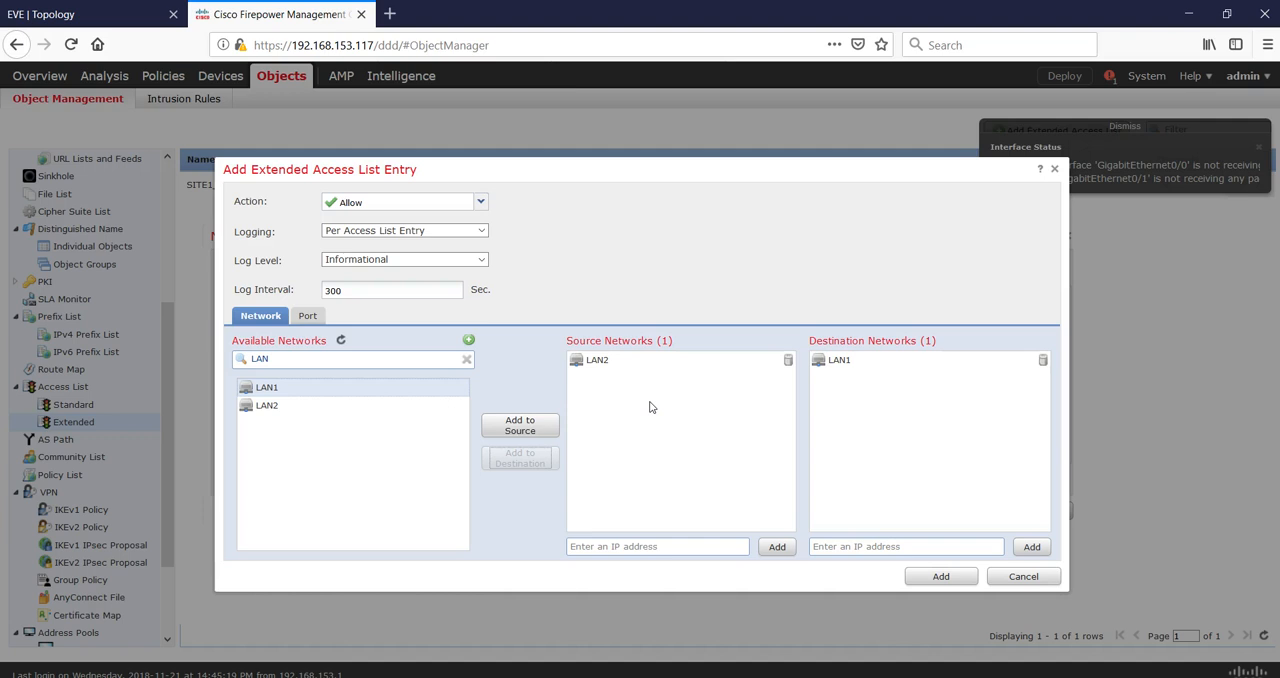
left_click(925, 577)
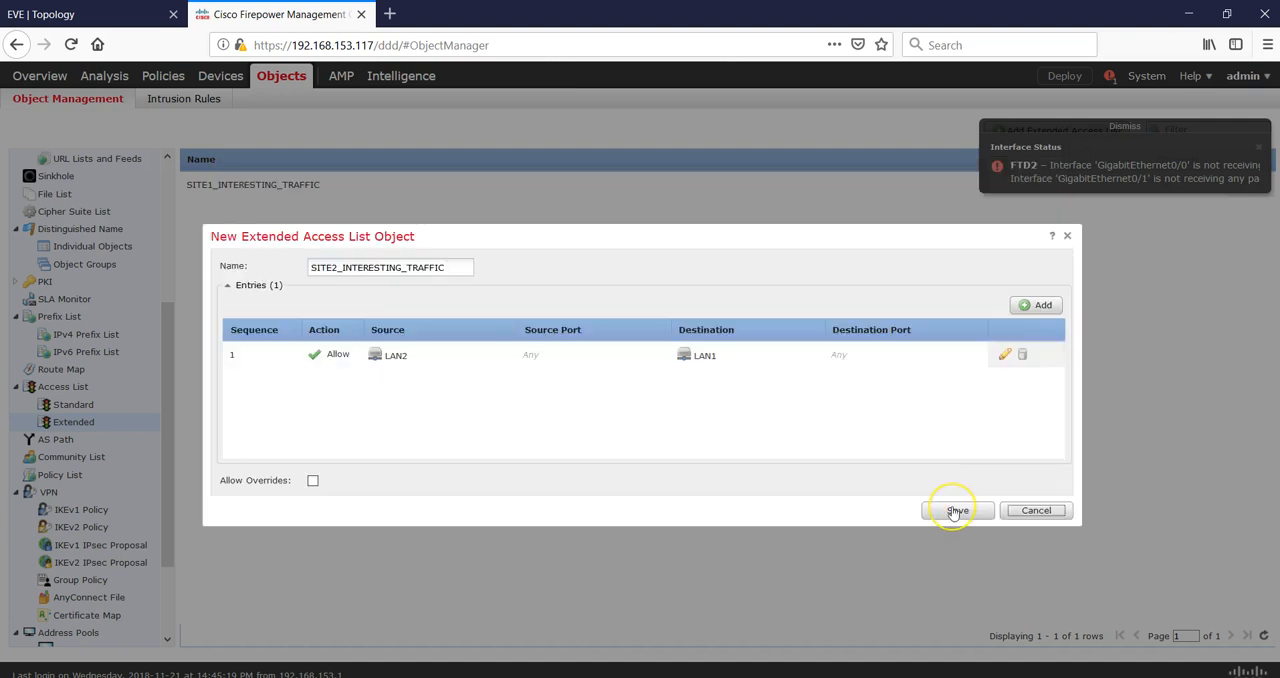
left_click(955, 512)
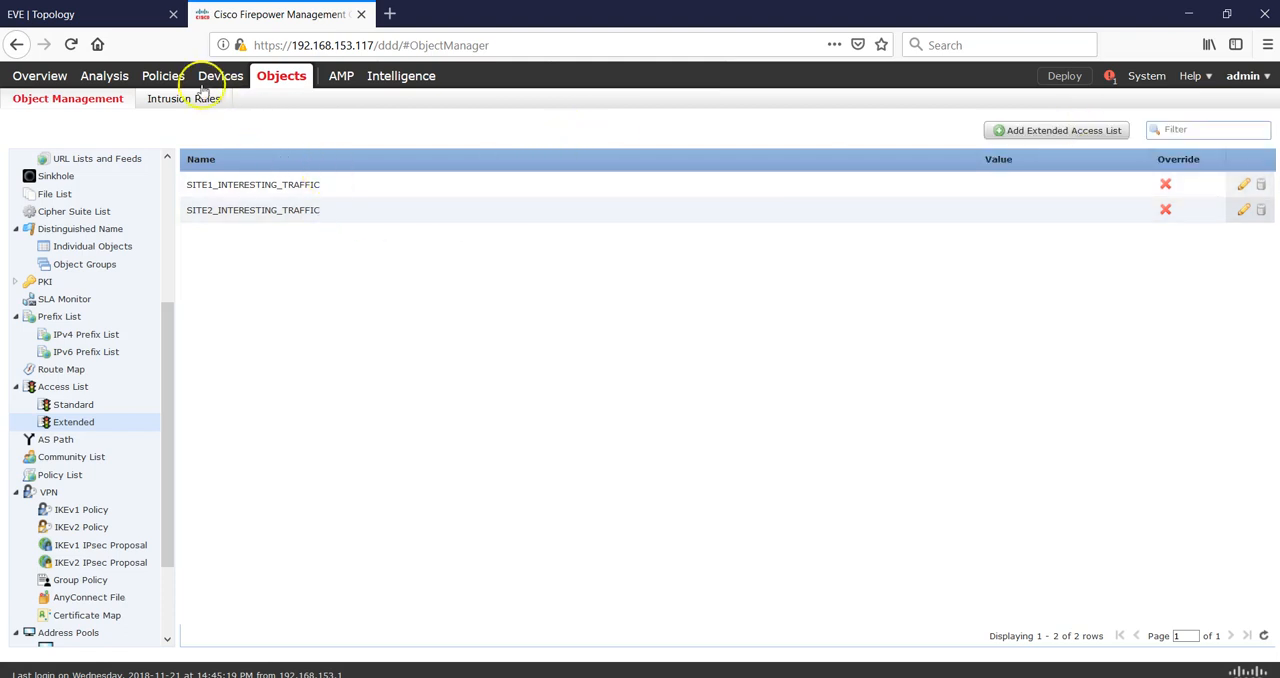
Open the site-to-site VPN page and start a new Firepower Threat Defense VPN topology named SITE1-SITE2.
mouse_move(210, 82)
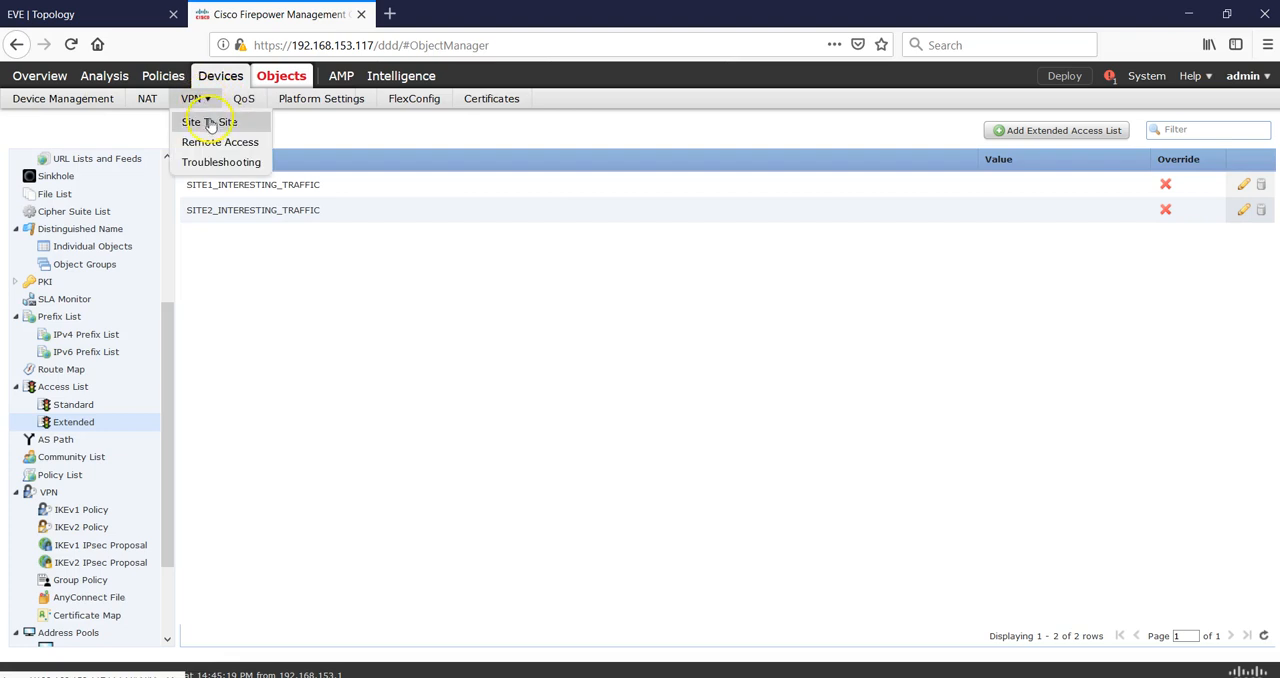
left_click(210, 122)
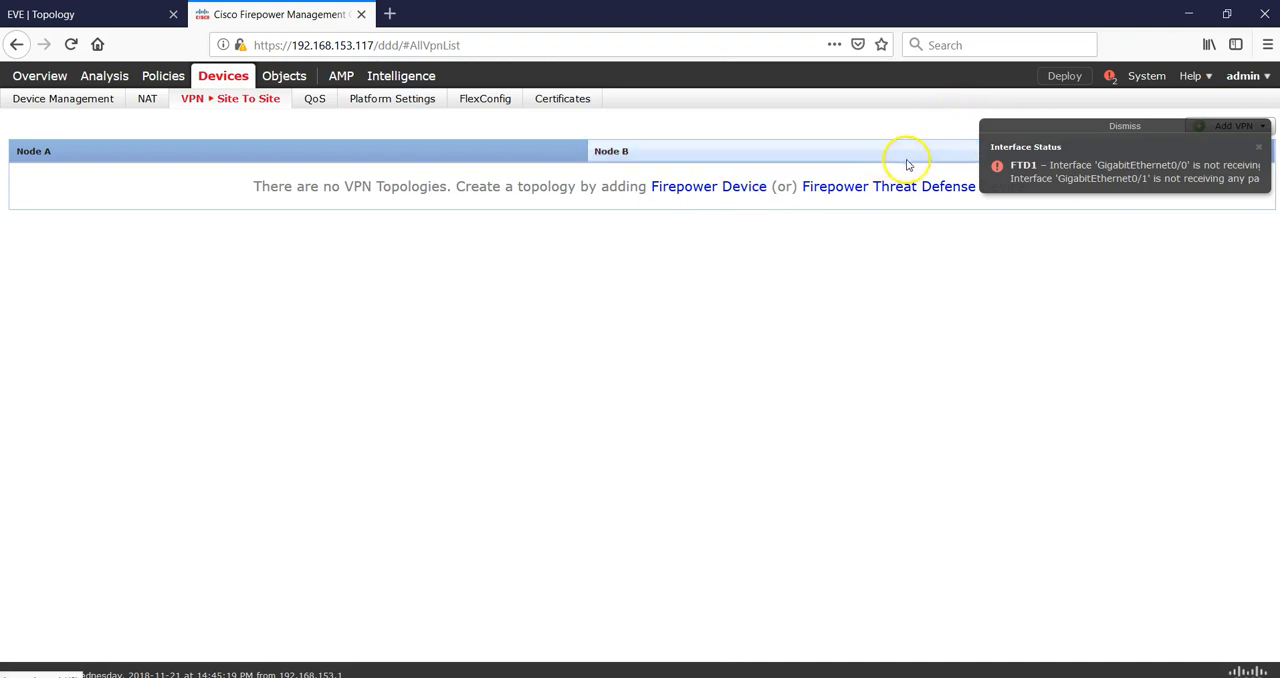
left_click(1000, 126)
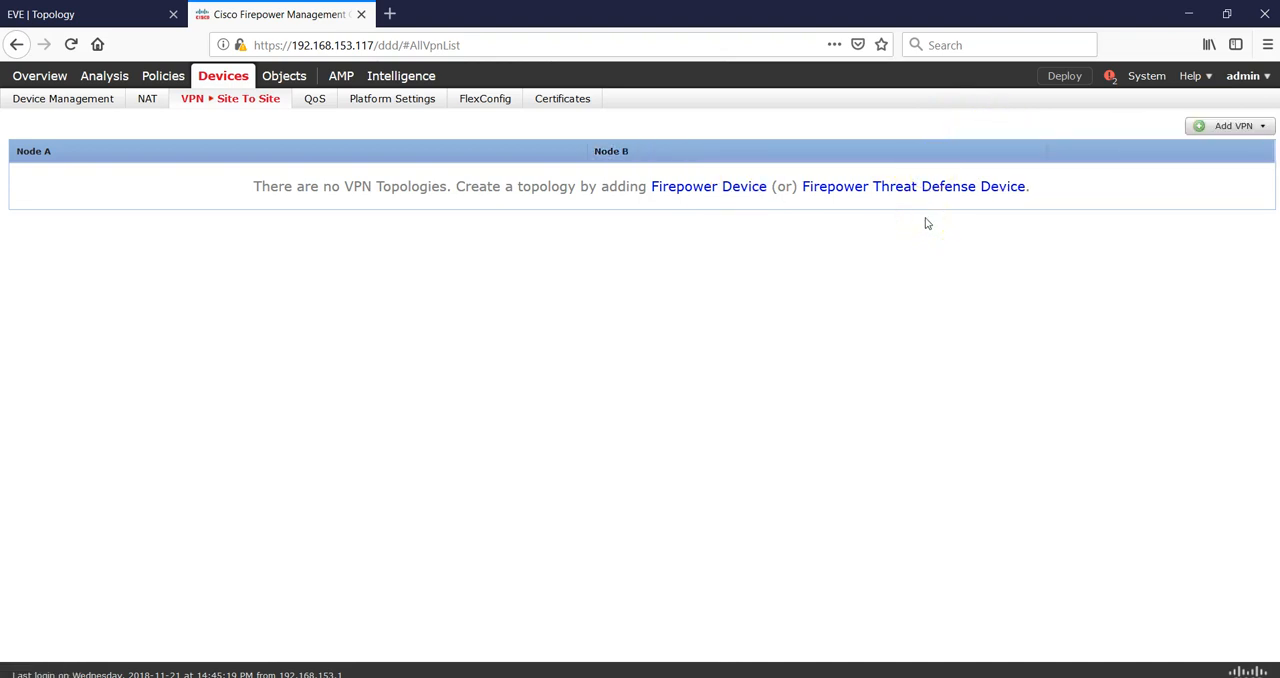
left_click(918, 194)
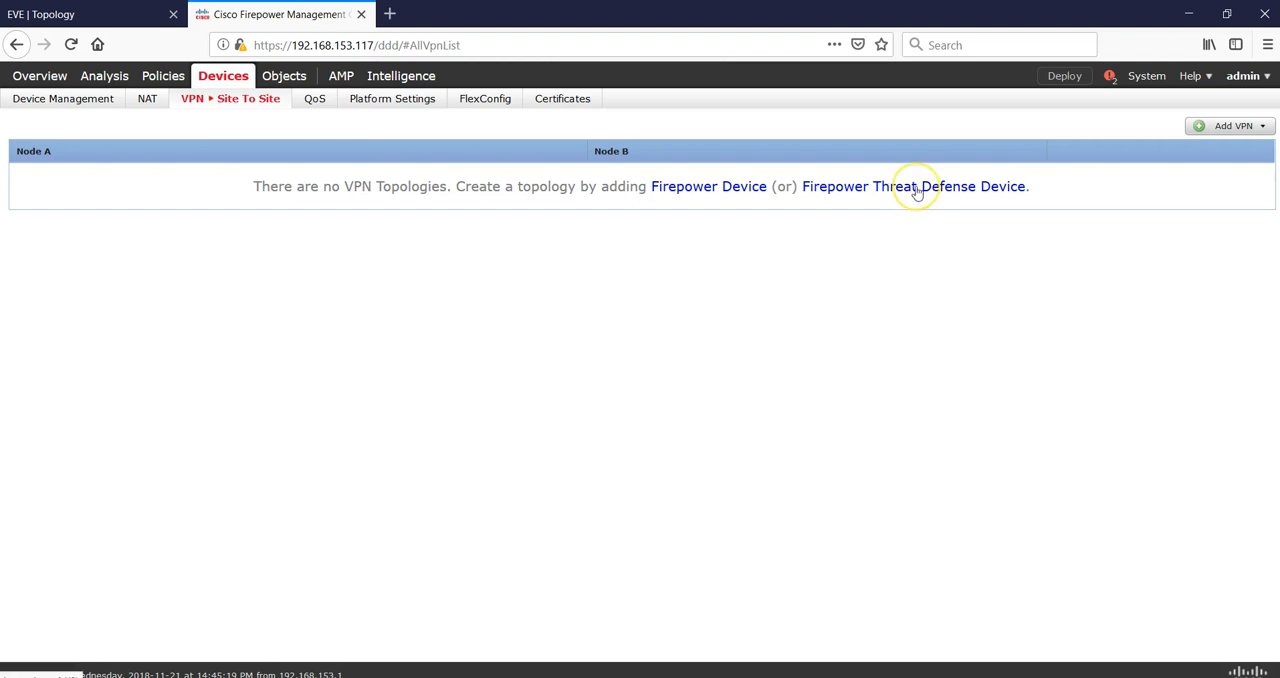
left_click(918, 190)
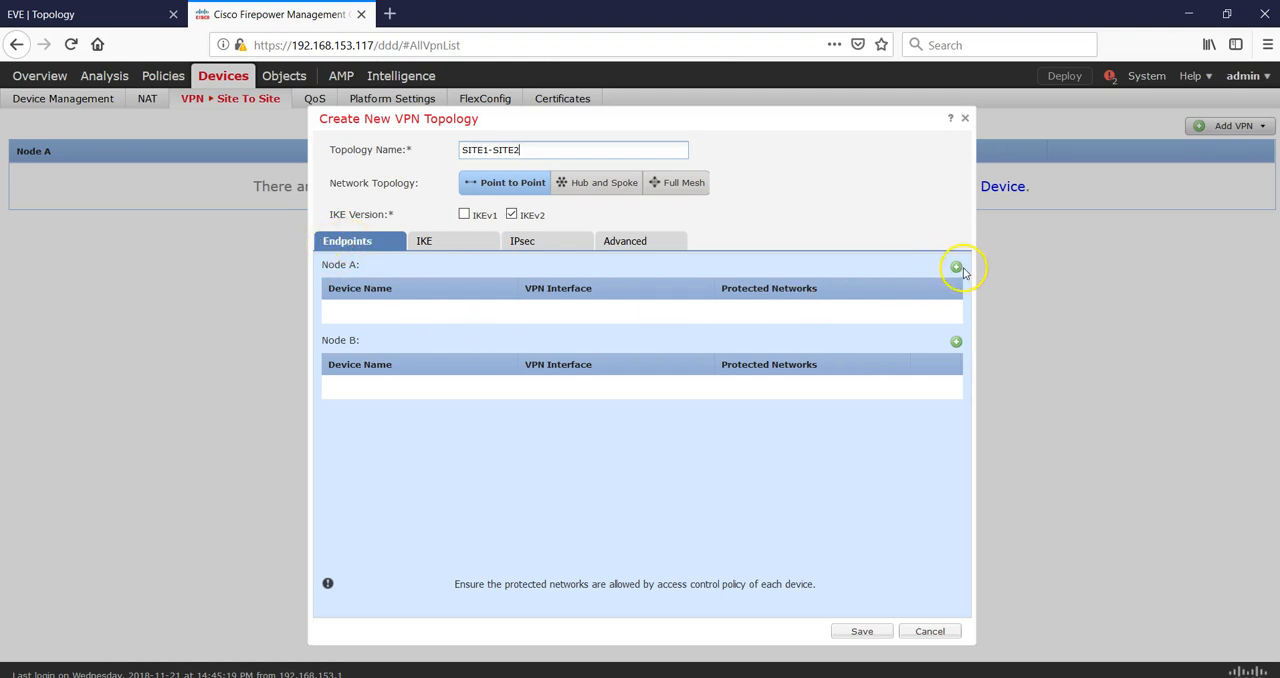
Add a Node A endpoint using device FTD1 on its Outside interface with a Bidirectional connection type.
left_click(956, 267)
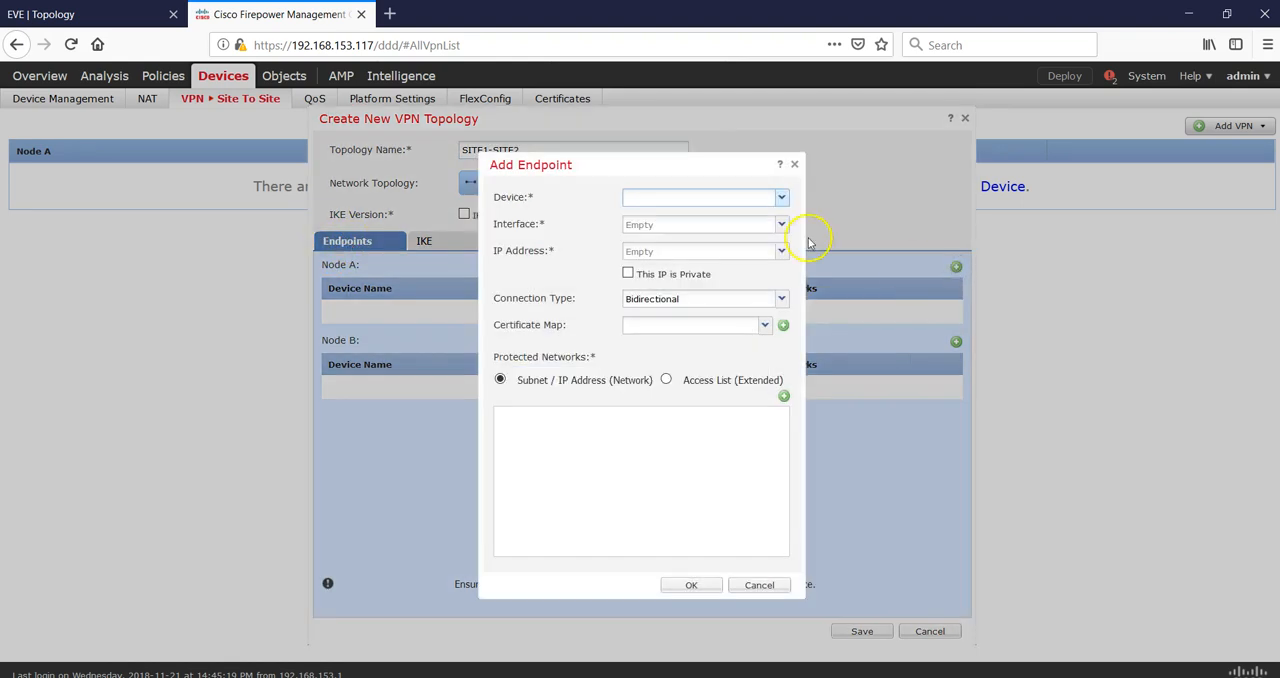
left_click(782, 198)
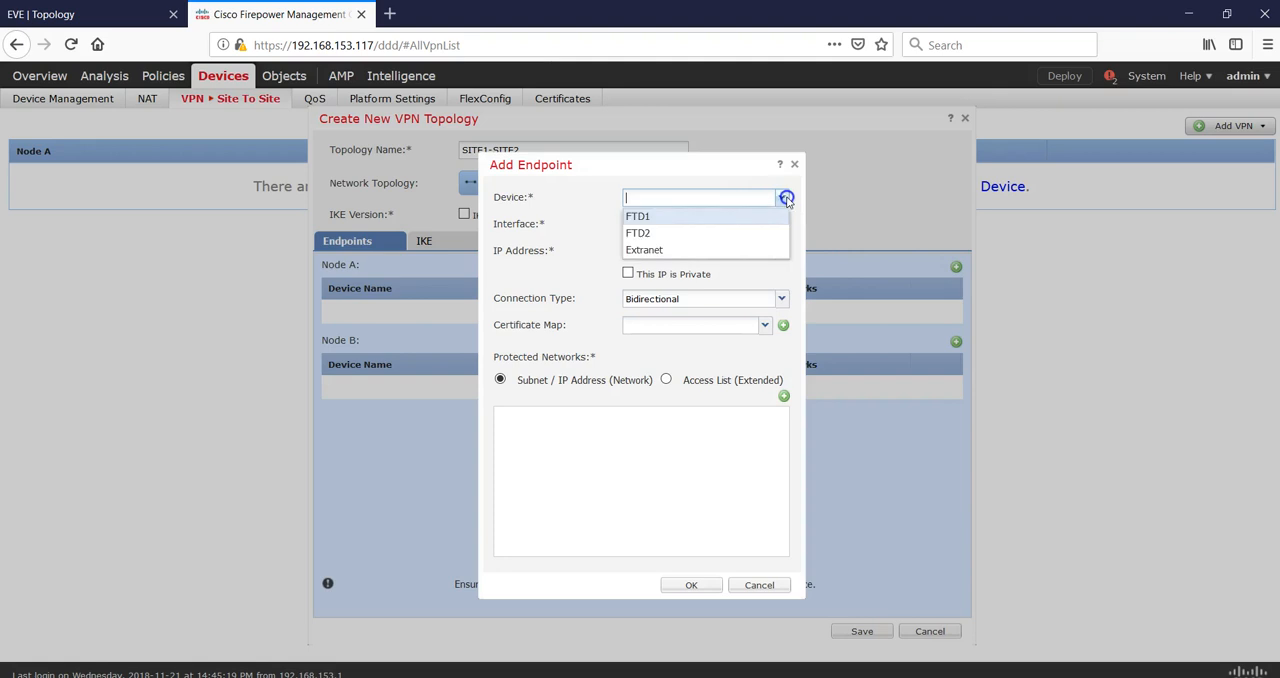
left_click(726, 219)
left_click(781, 224)
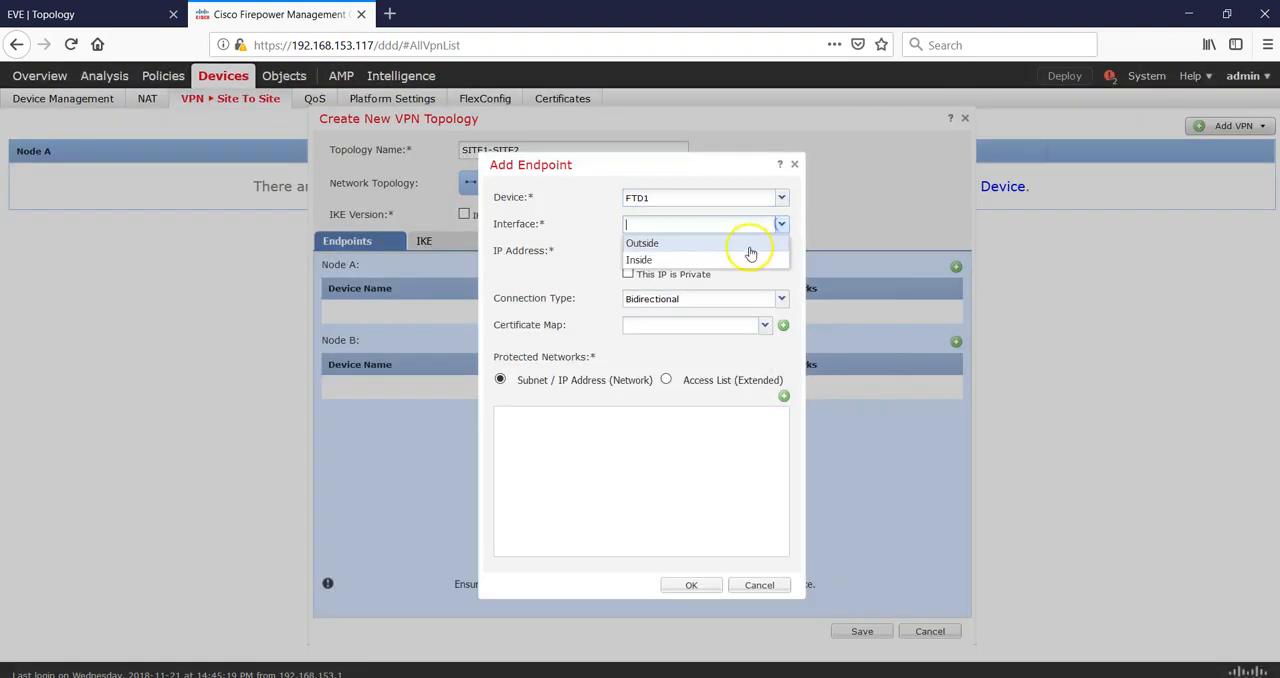
left_click(708, 244)
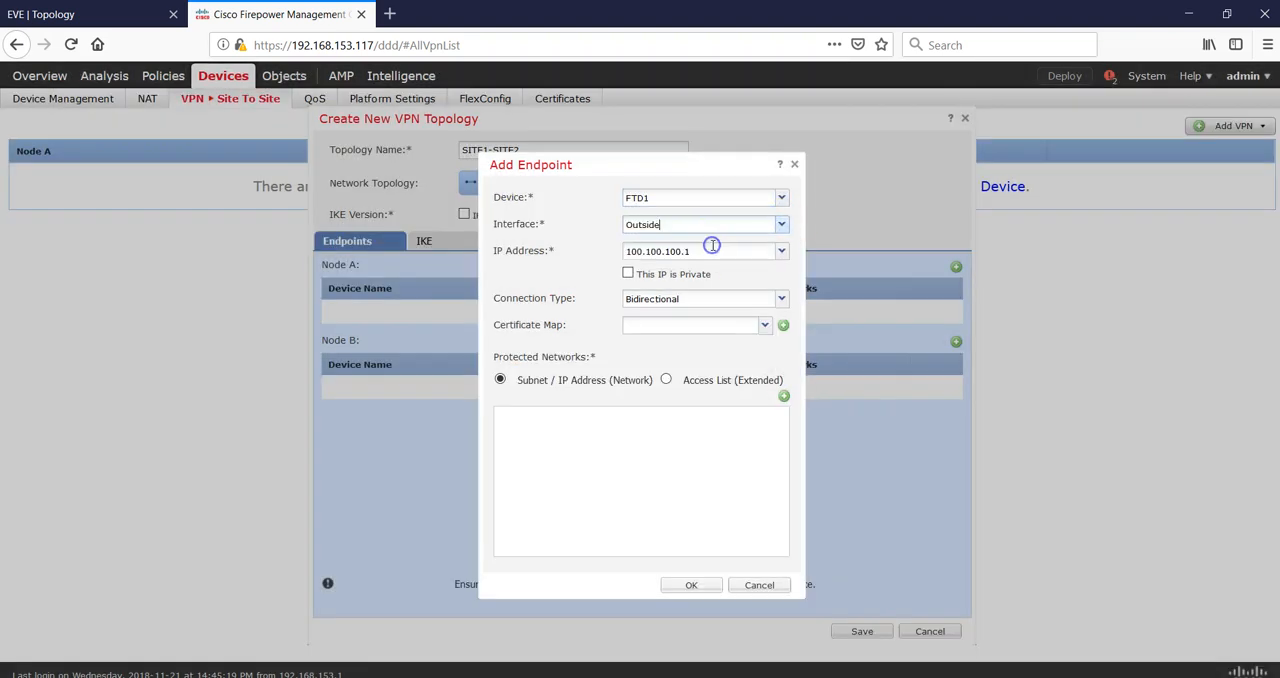
left_click(778, 300)
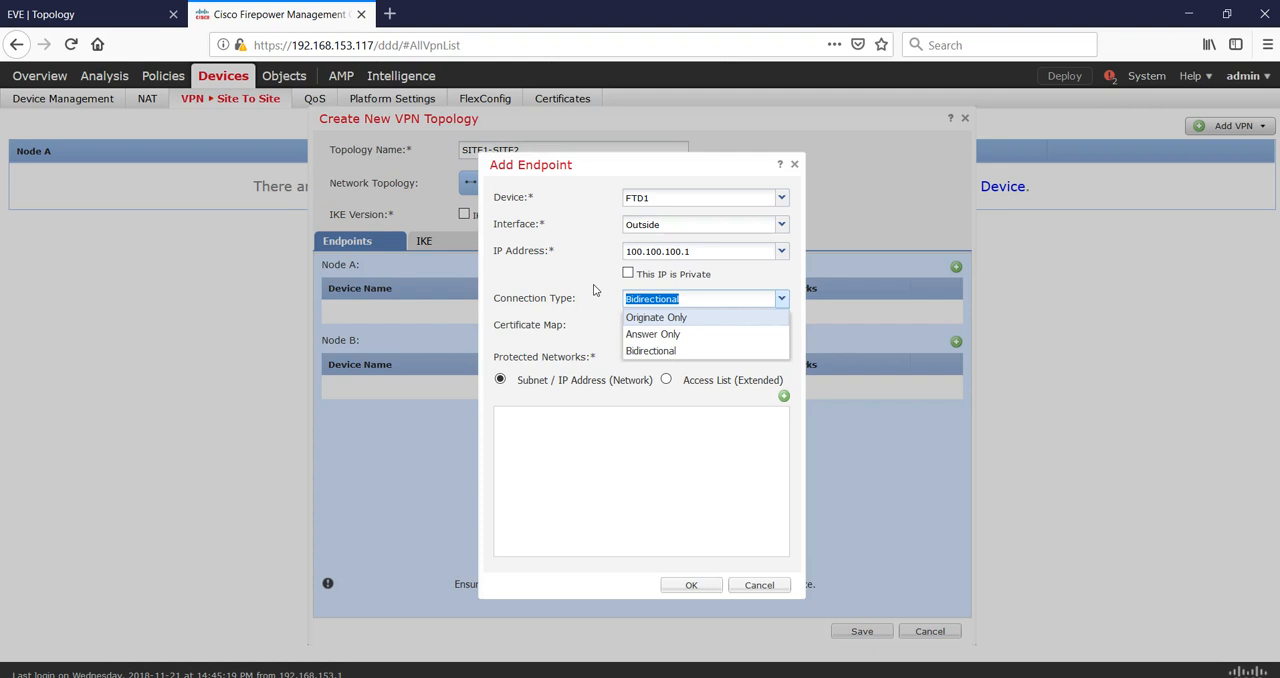
left_click(638, 351)
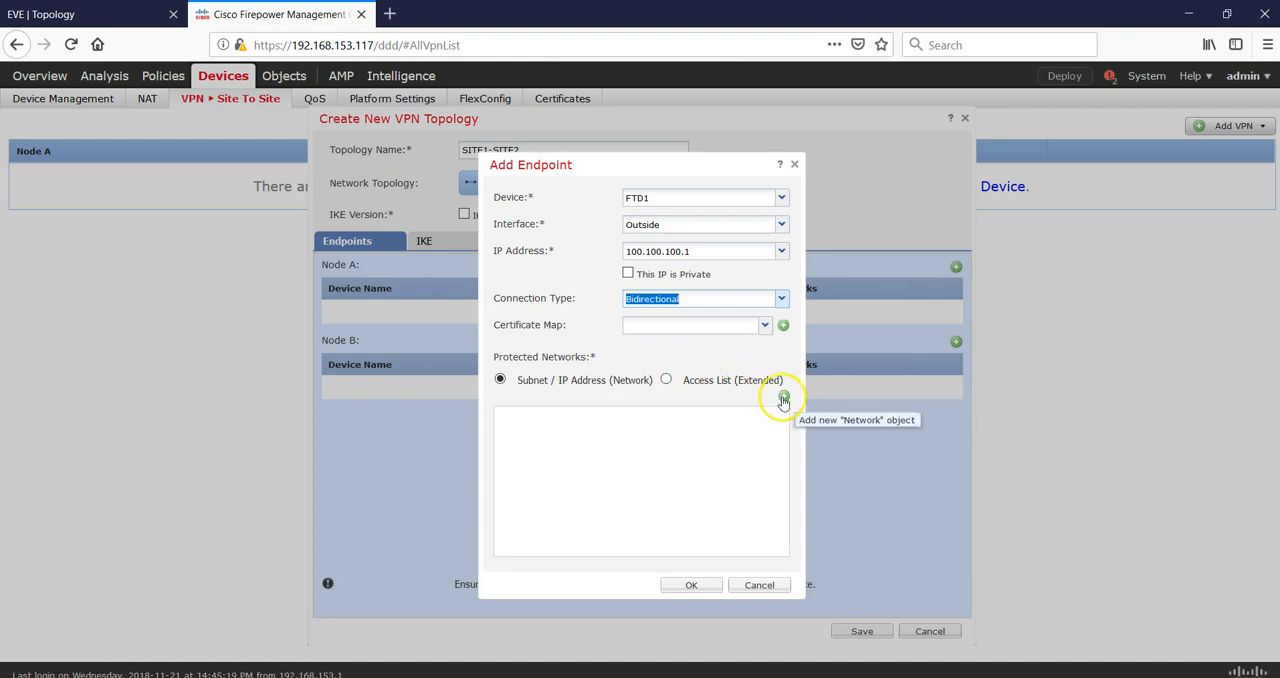
Set LAN1 as the endpoint's protected network and confirm the FTD1 endpoint.
left_click(782, 397)
left_click(499, 283)
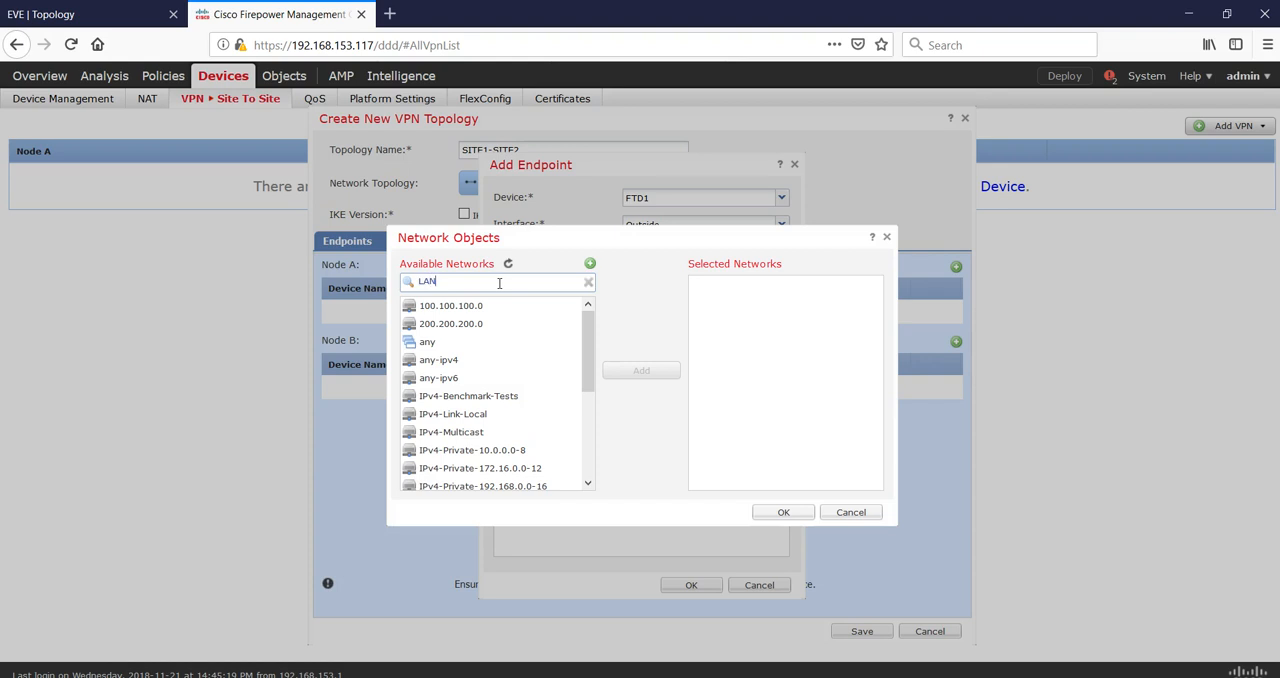
type("LAN")
left_click(474, 306)
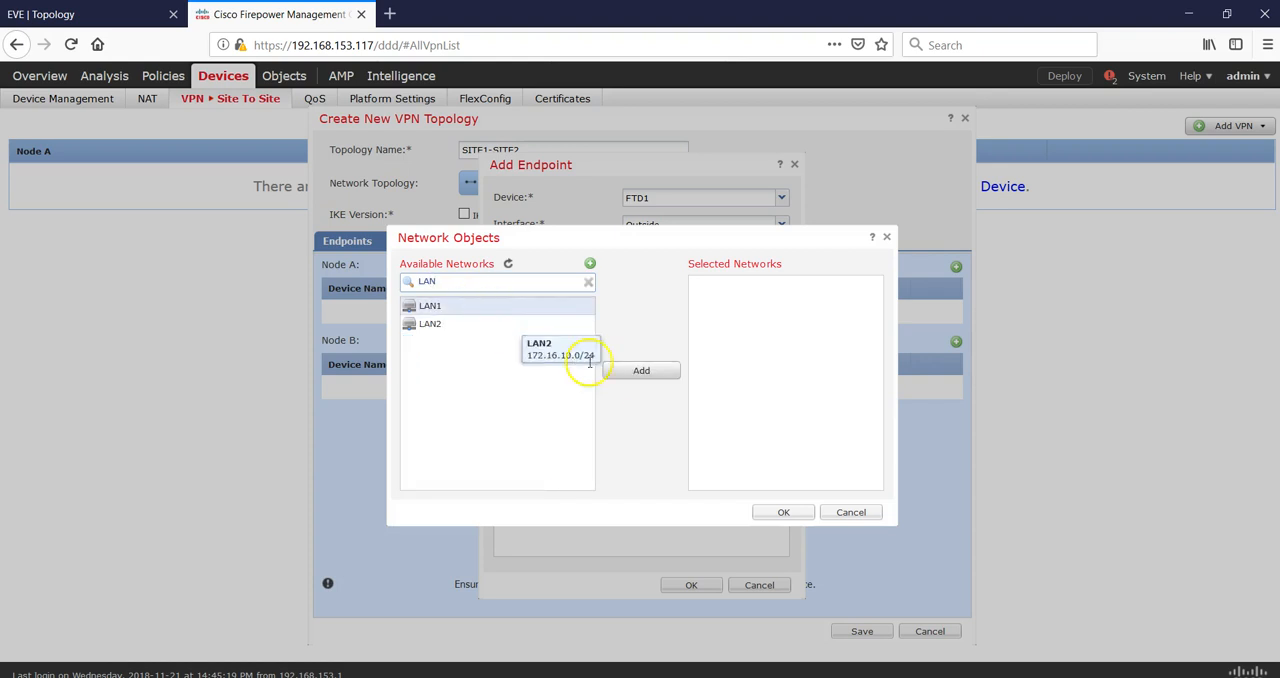
left_click(635, 372)
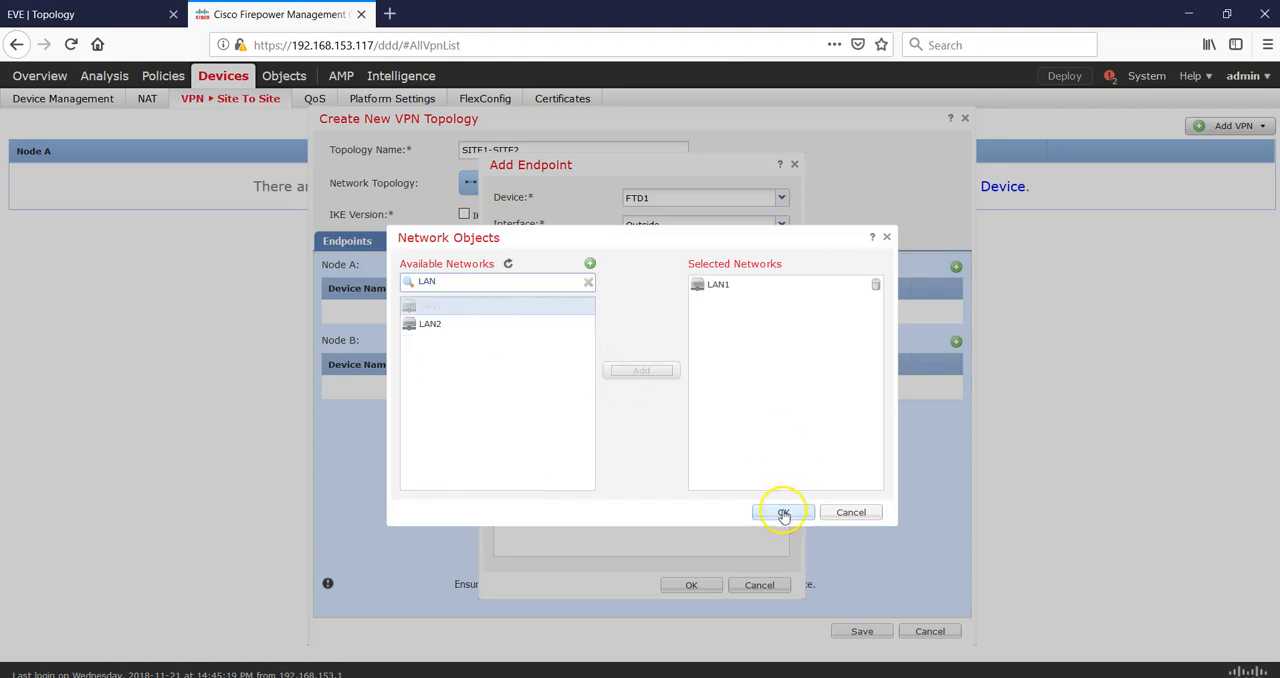
left_click(783, 512)
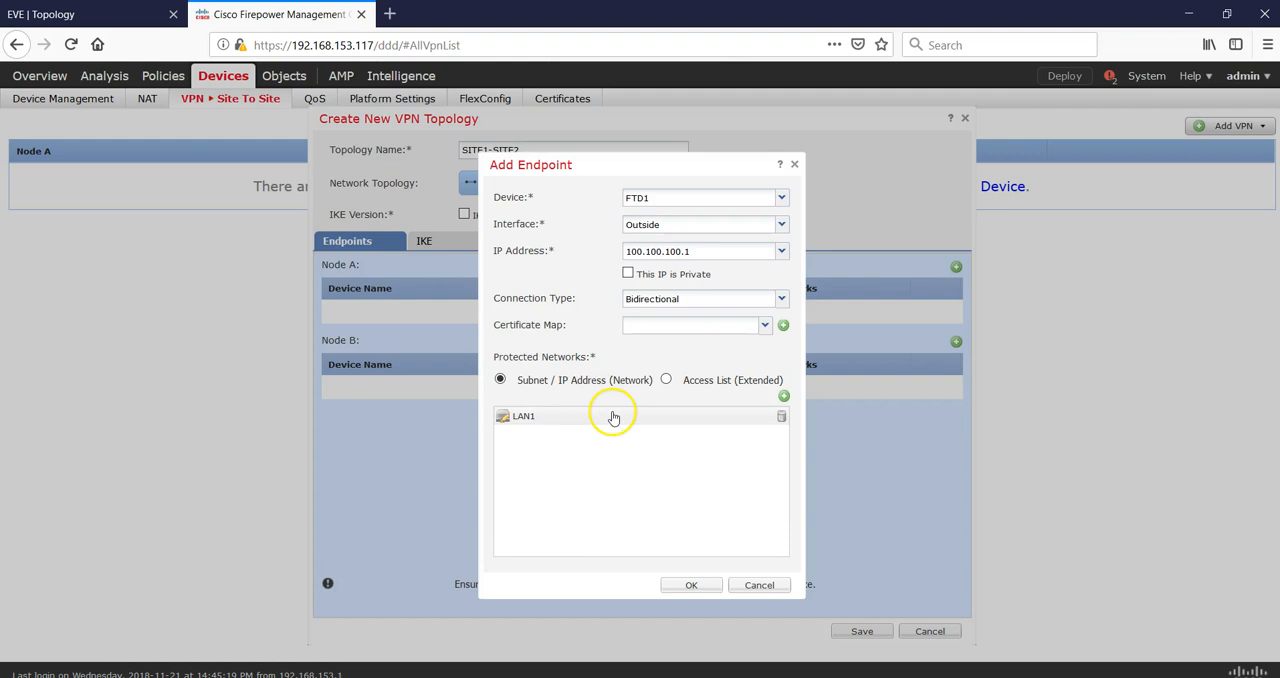
left_click(693, 584)
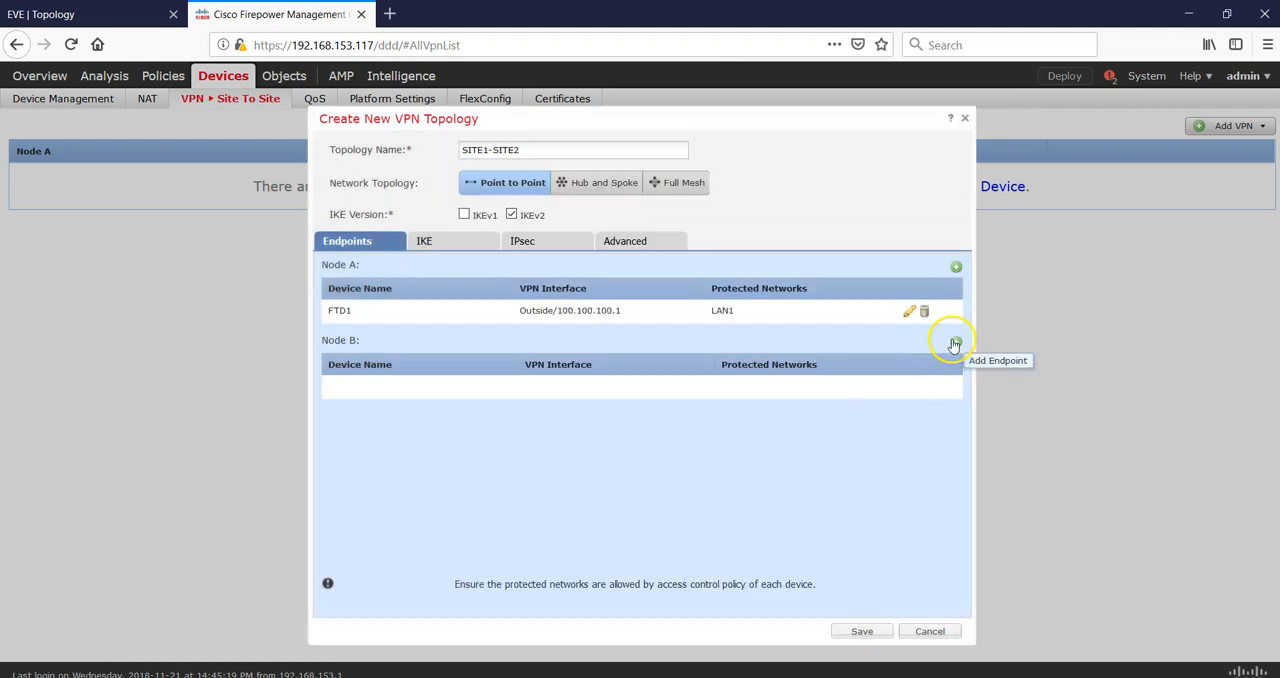
Add a Node B endpoint using device FTD2 on its Outside interface.
left_click(956, 344)
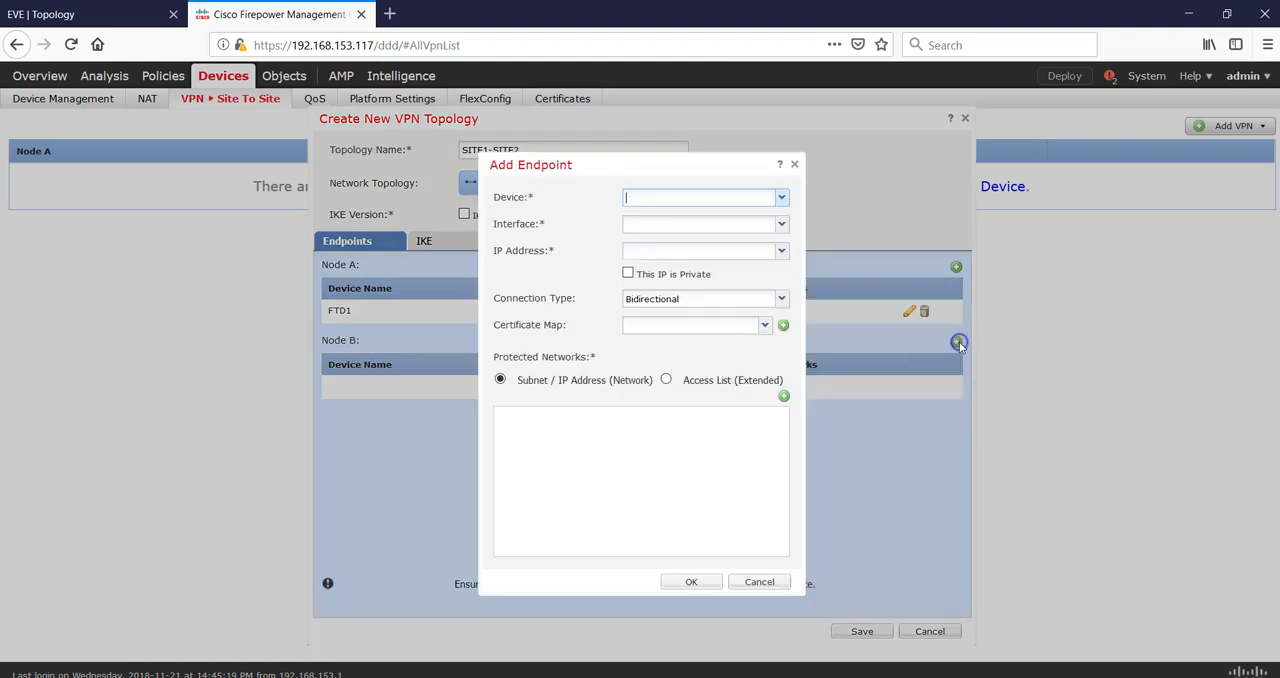
left_click(782, 198)
left_click(730, 229)
left_click(782, 229)
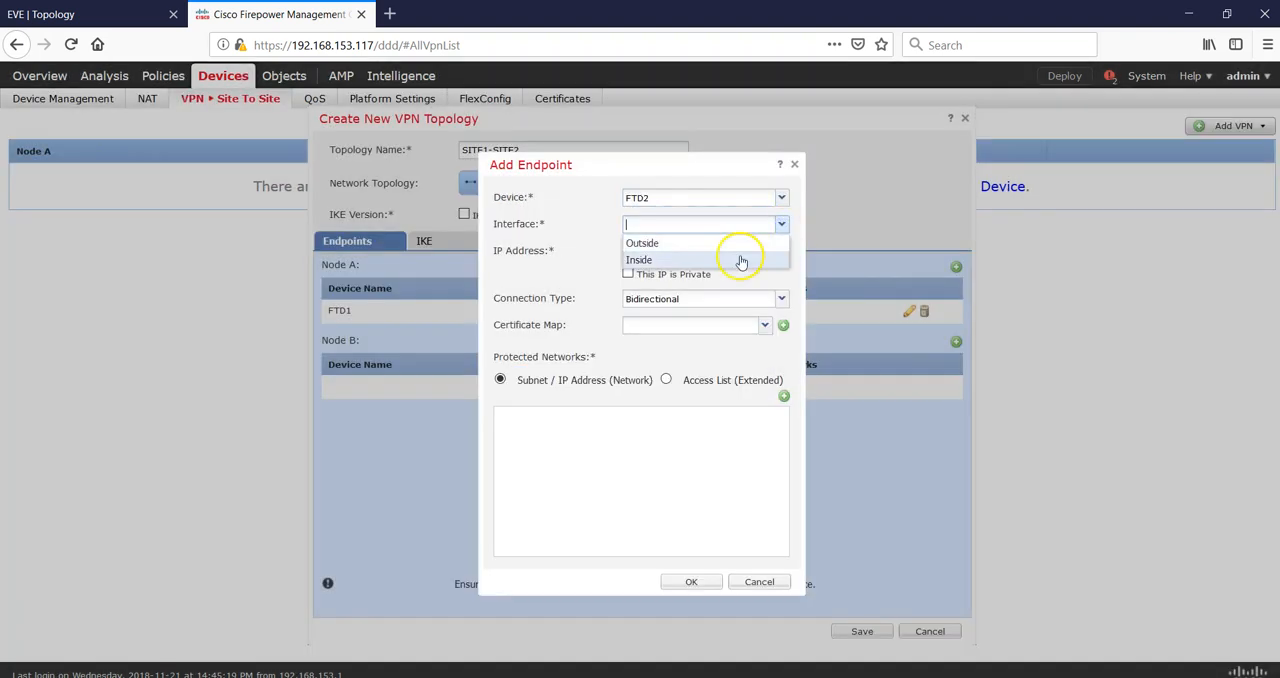
left_click(729, 247)
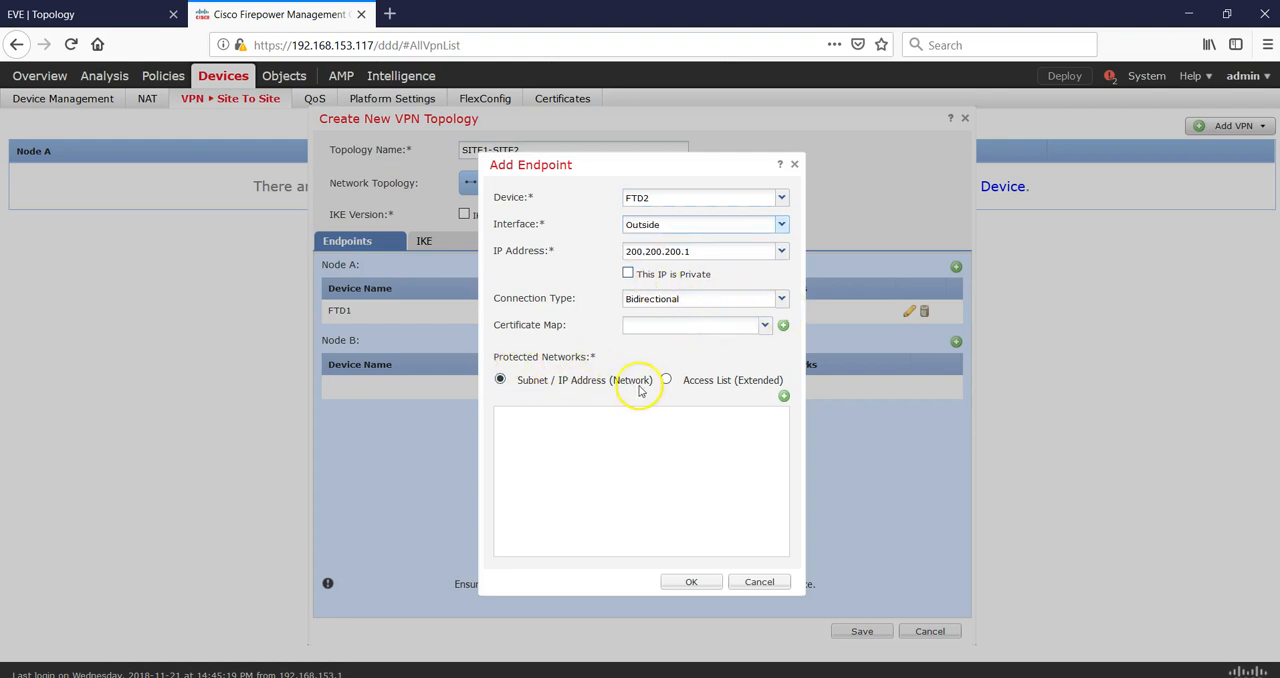
Set LAN2 as the FTD2 endpoint's protected network and confirm the endpoint.
left_click(783, 396)
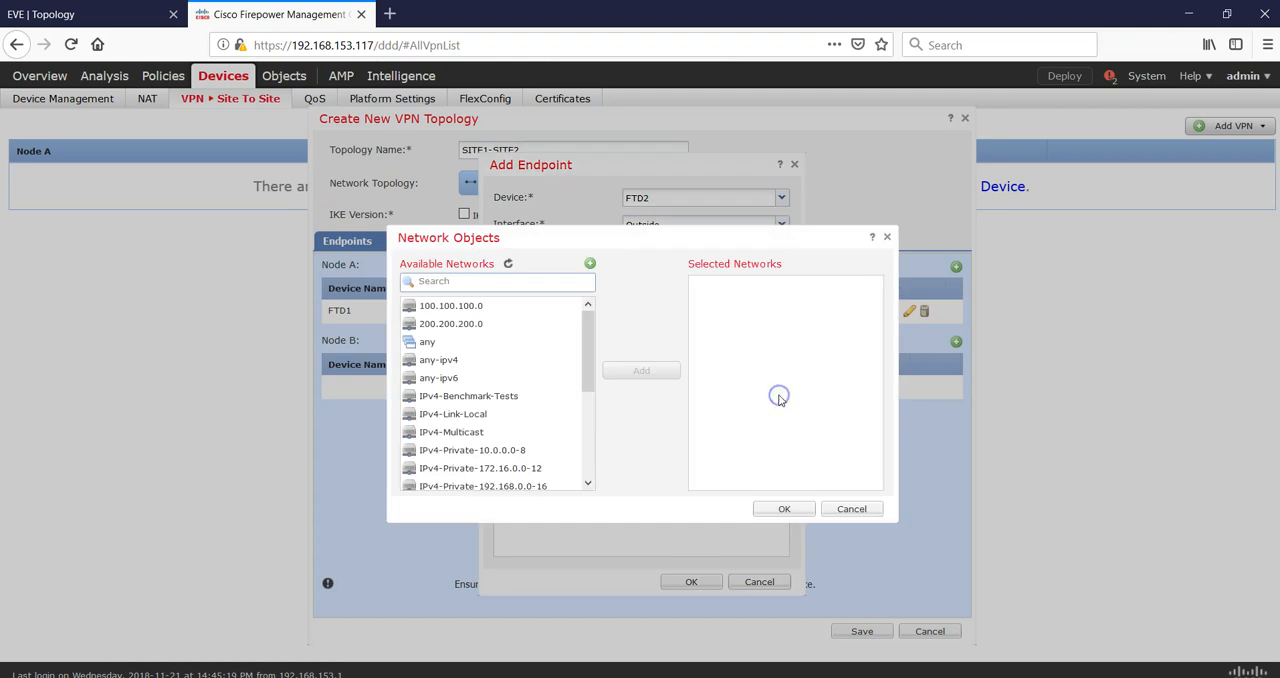
left_click(465, 280)
type("LAN")
left_click(463, 323)
left_click(634, 372)
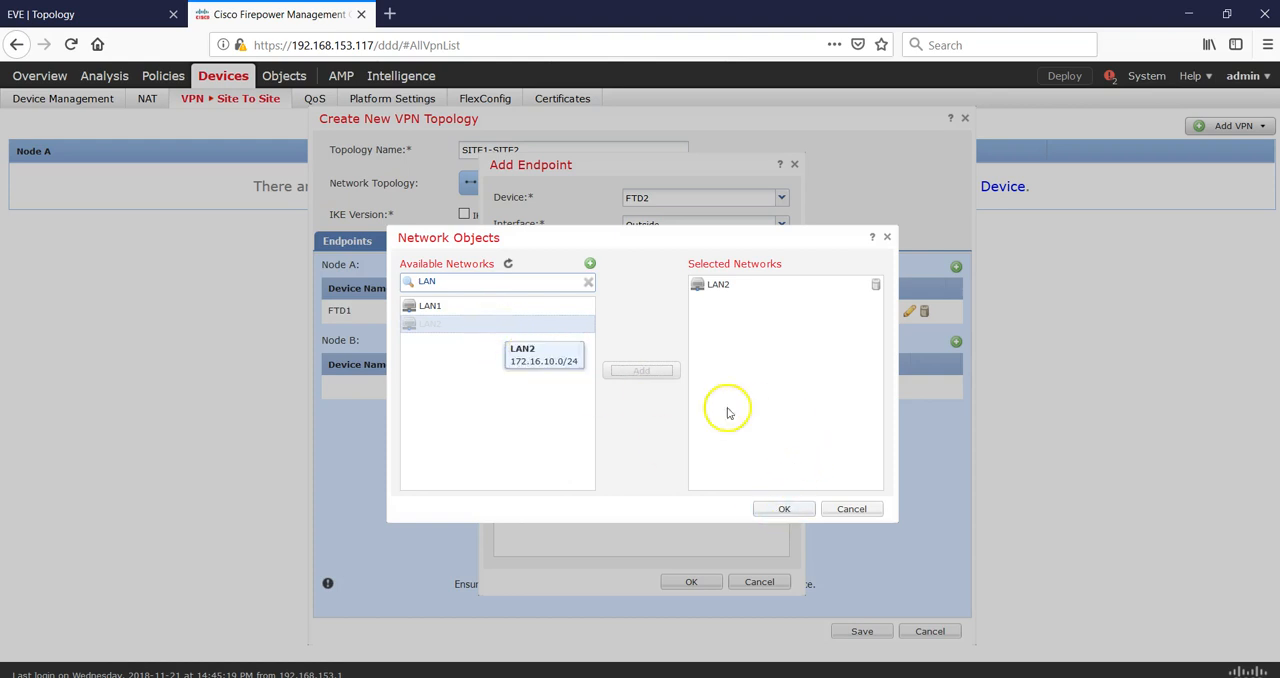
left_click(788, 510)
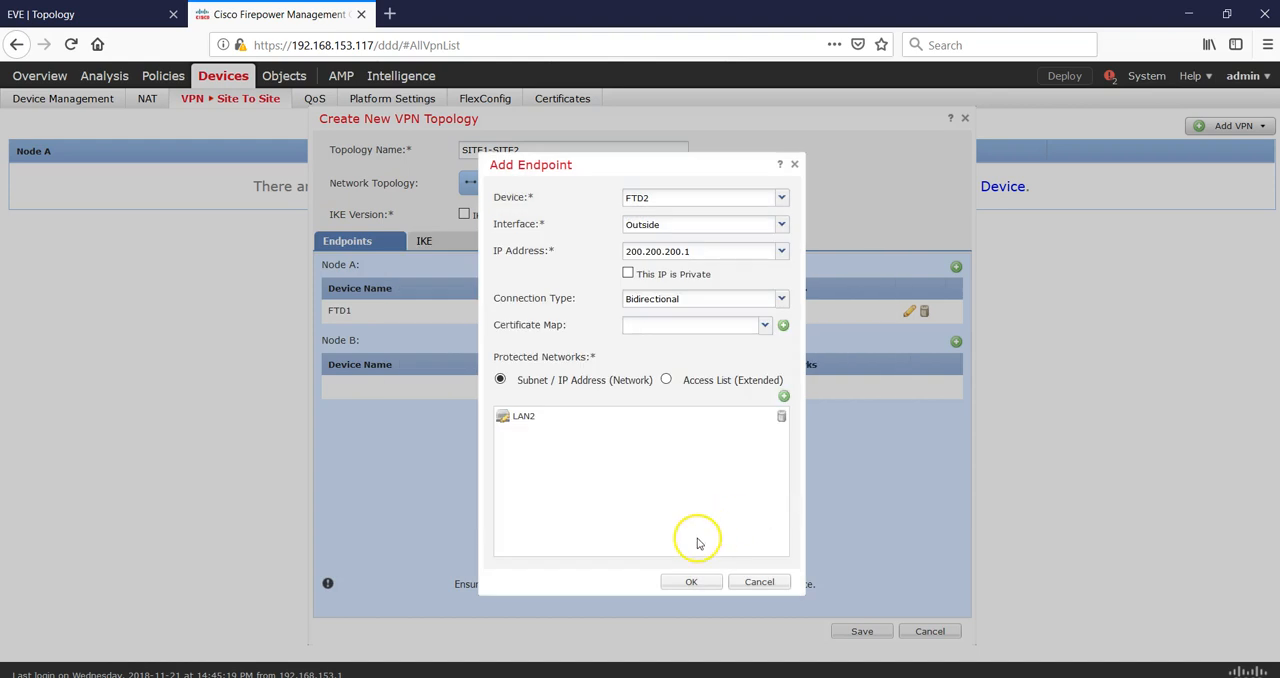
left_click(691, 582)
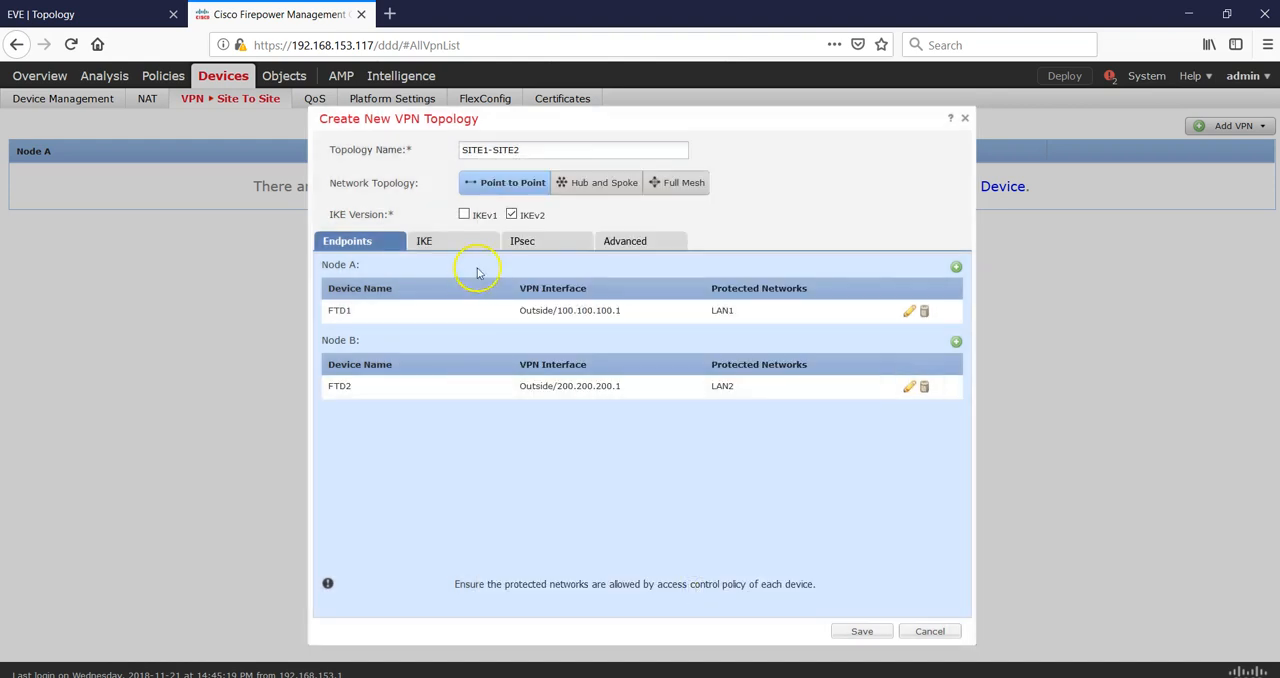
Set the topology's IKE version to IKEv1 only.
left_click(509, 217)
left_click(462, 216)
left_click(512, 217)
left_click(470, 217)
Select the SITE1-SITE2 policy for the IKEv1 settings.
left_click(438, 249)
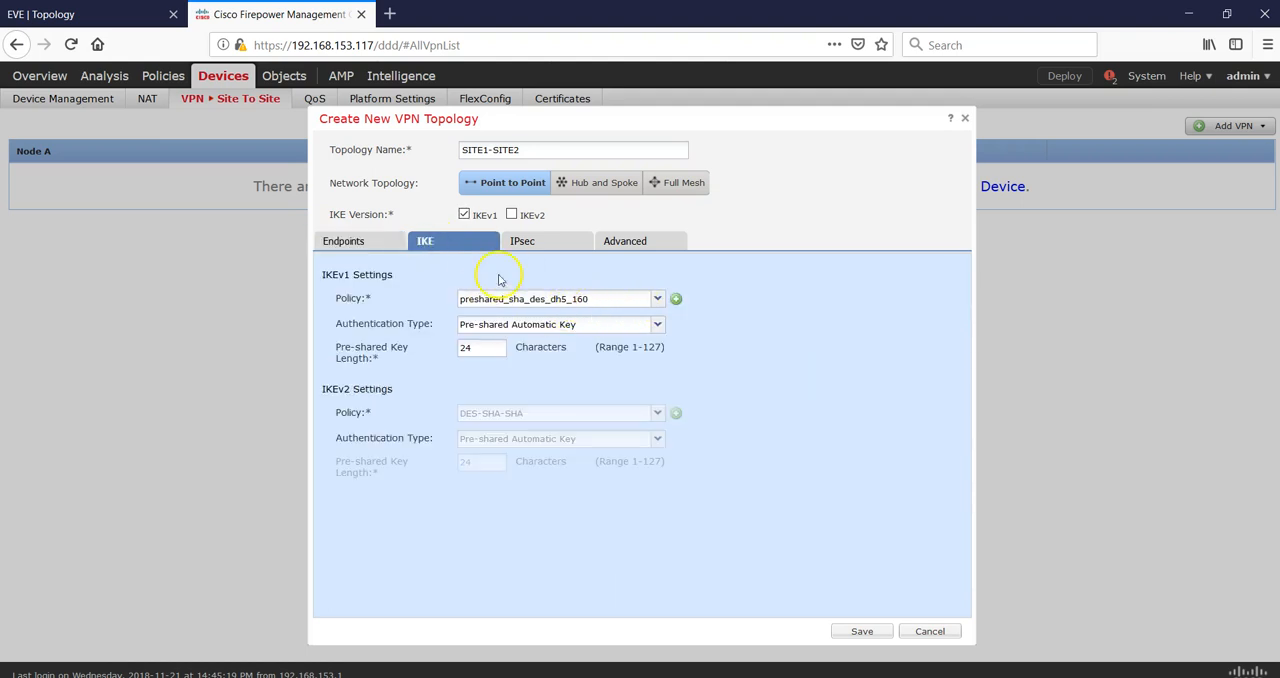
left_click(655, 304)
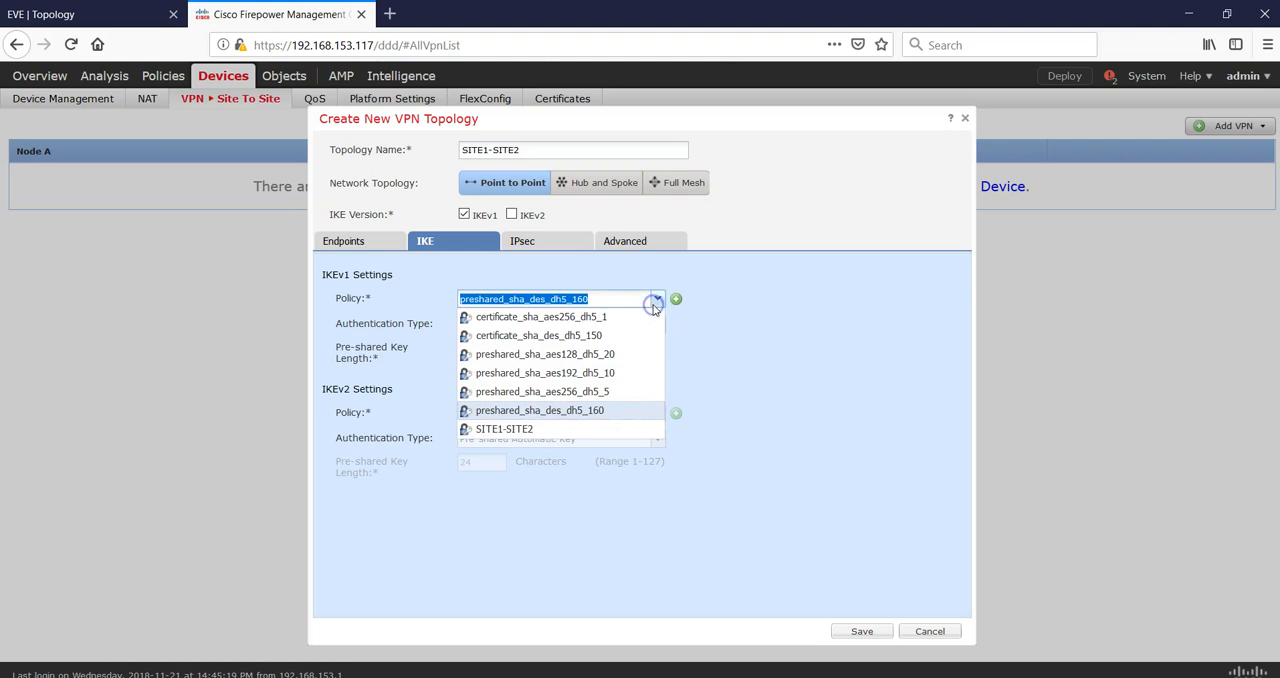
left_click(528, 428)
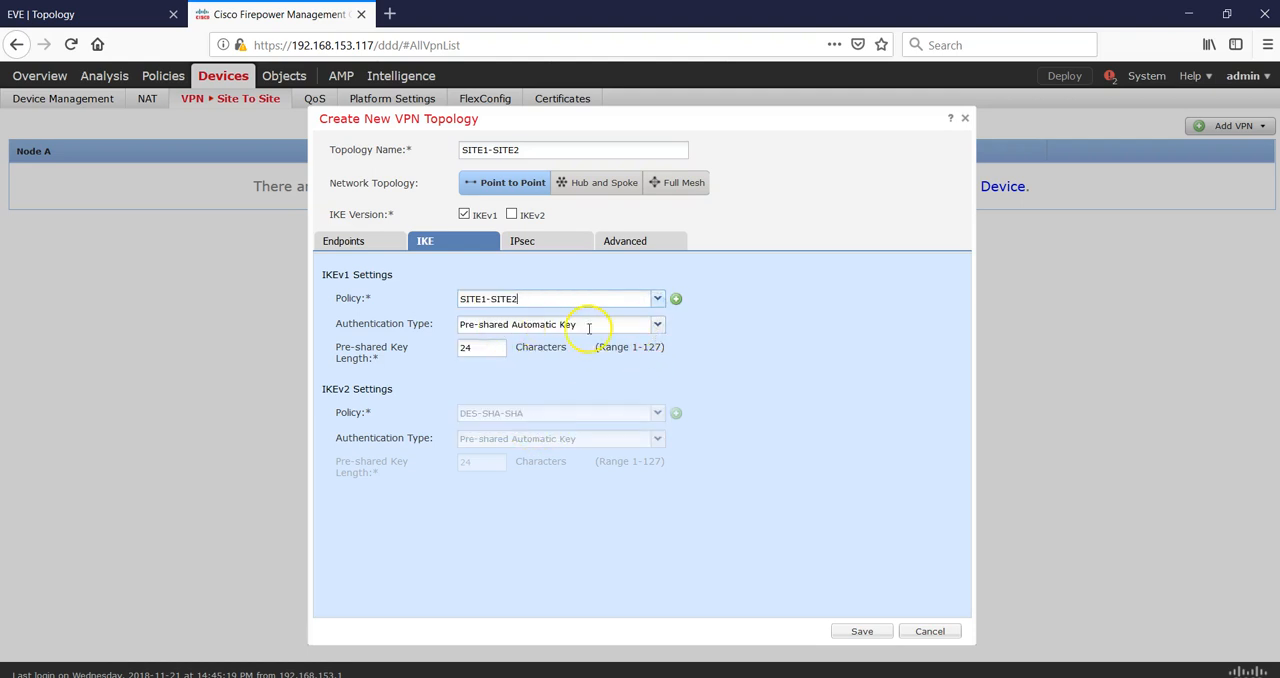
Set the IKEv1 authentication type to Pre-shared Manual Key and enter the pre-shared key in both key fields.
left_click(658, 328)
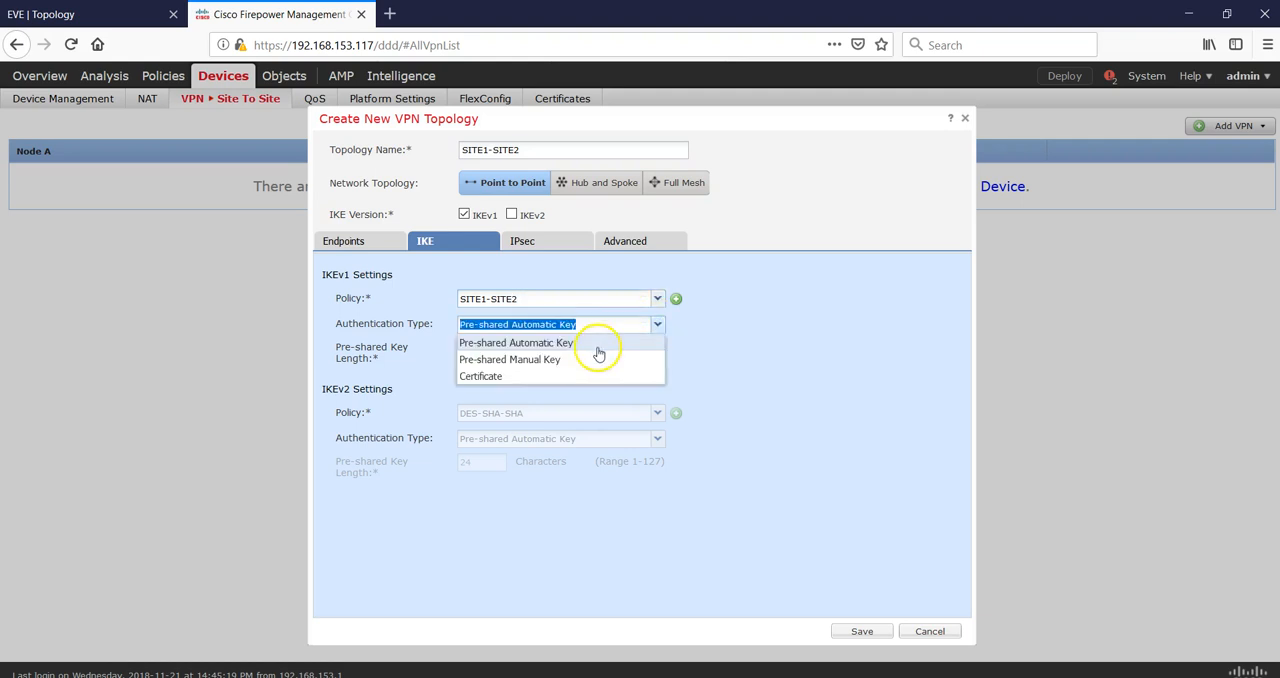
left_click(540, 358)
left_click(537, 352)
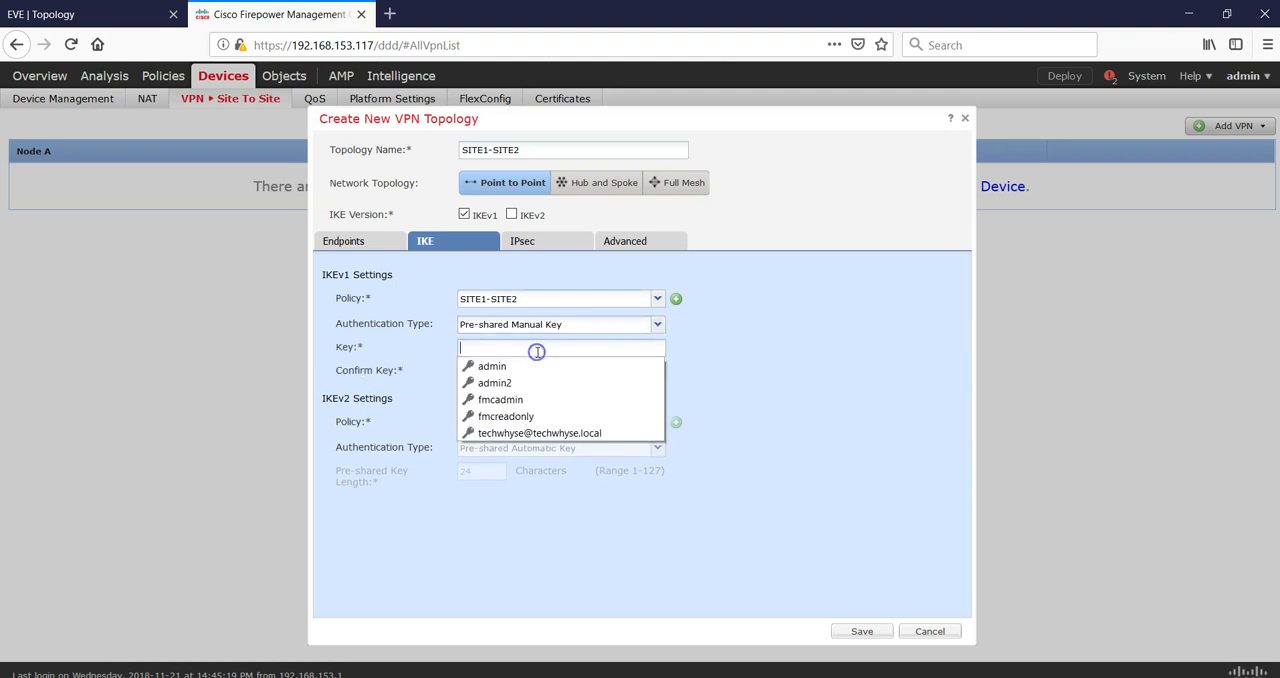
type("•••")
key("BackSpace")
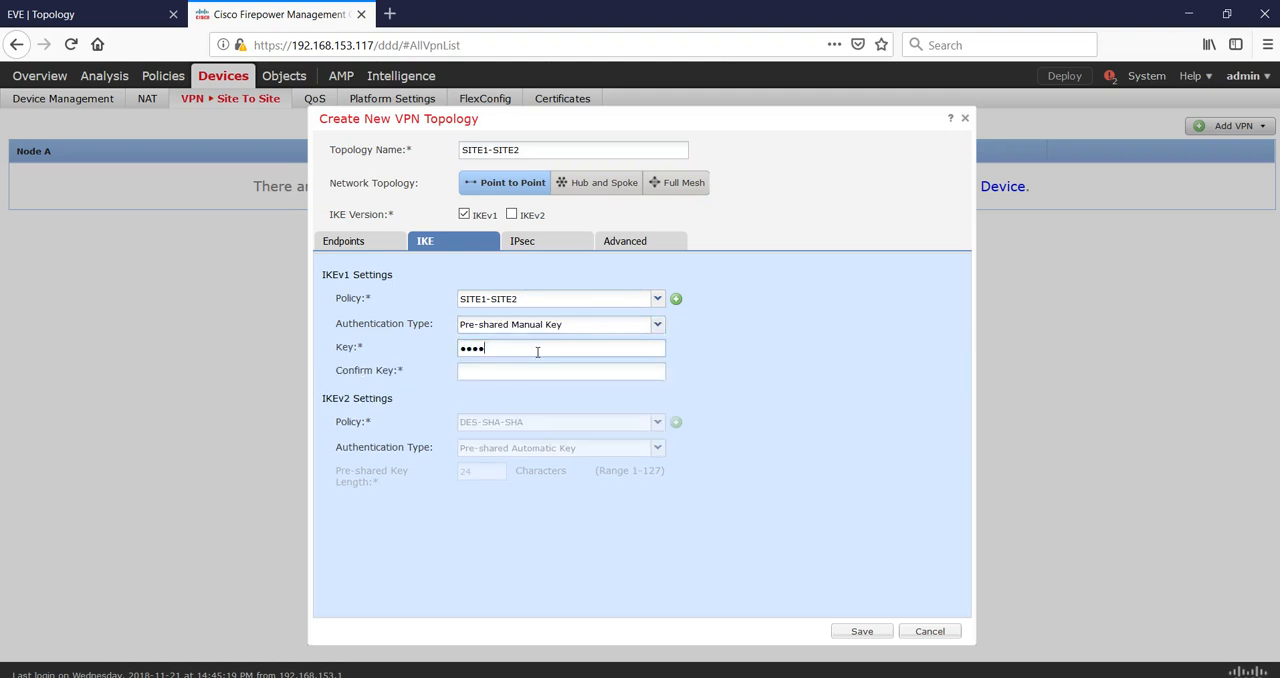
type("•••••")
key("Tab")
type("•••••")
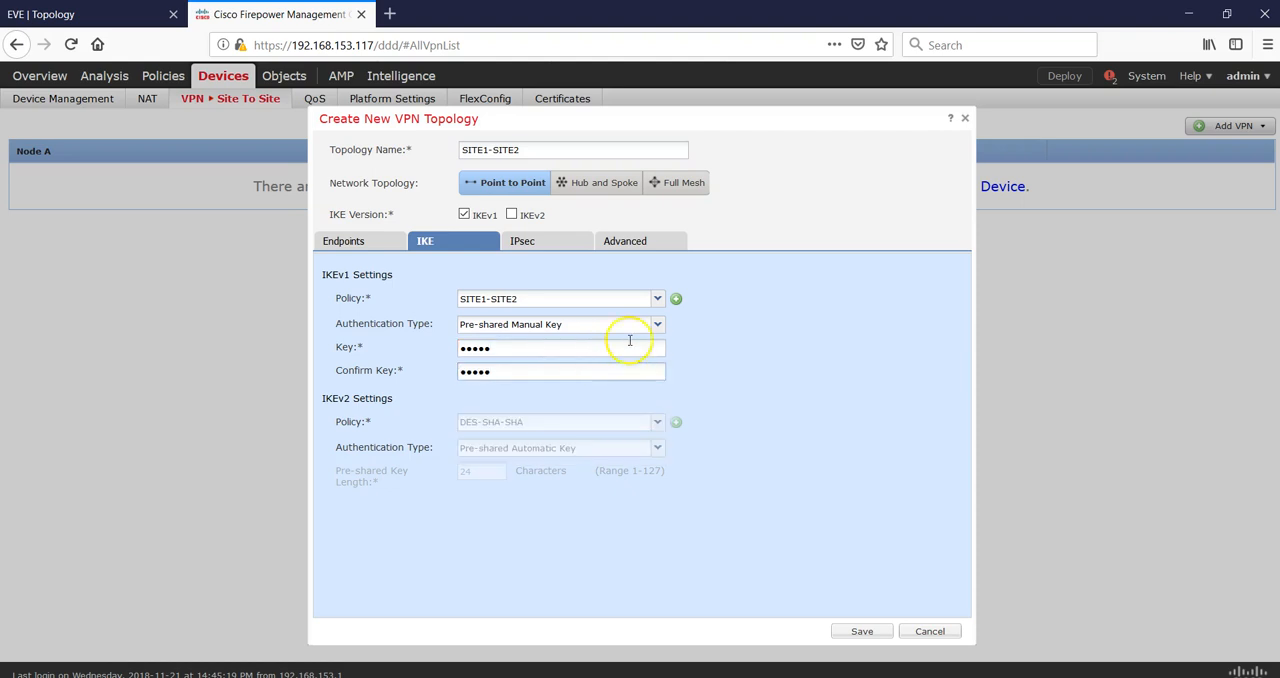
Replace the topology's IKEv1 IPsec proposal with SITE1-SITE2 and save the VPN topology.
left_click(543, 245)
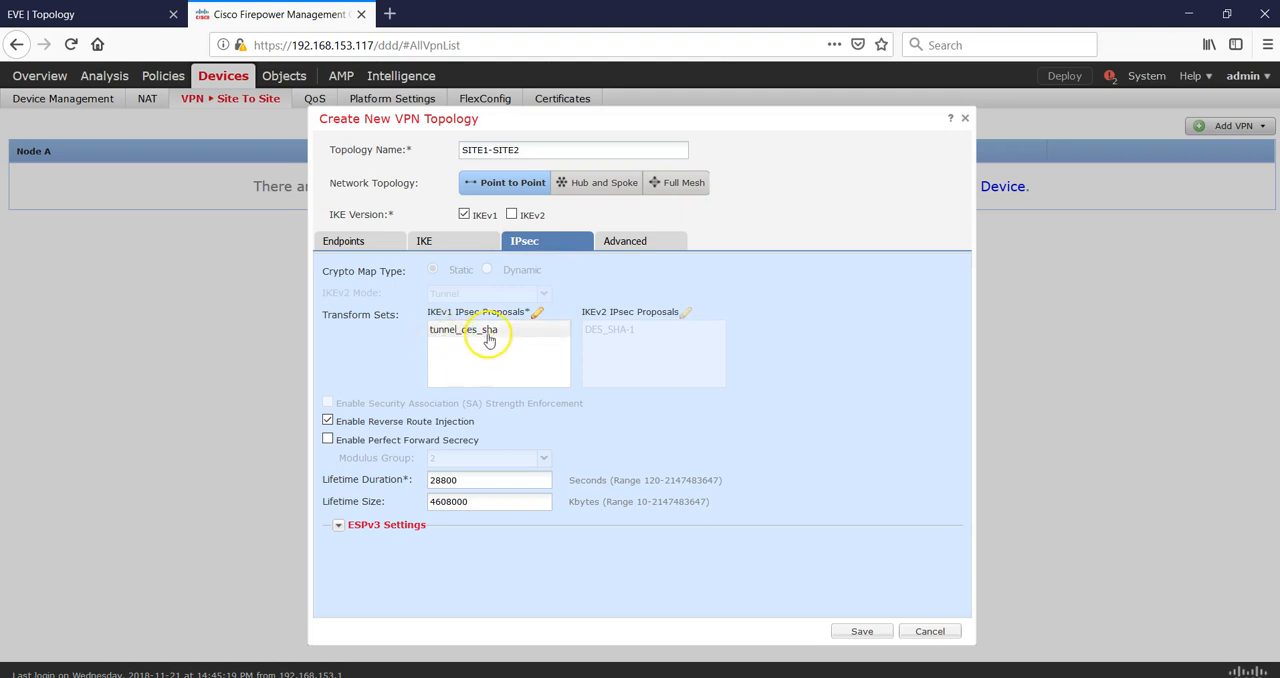
left_click(537, 318)
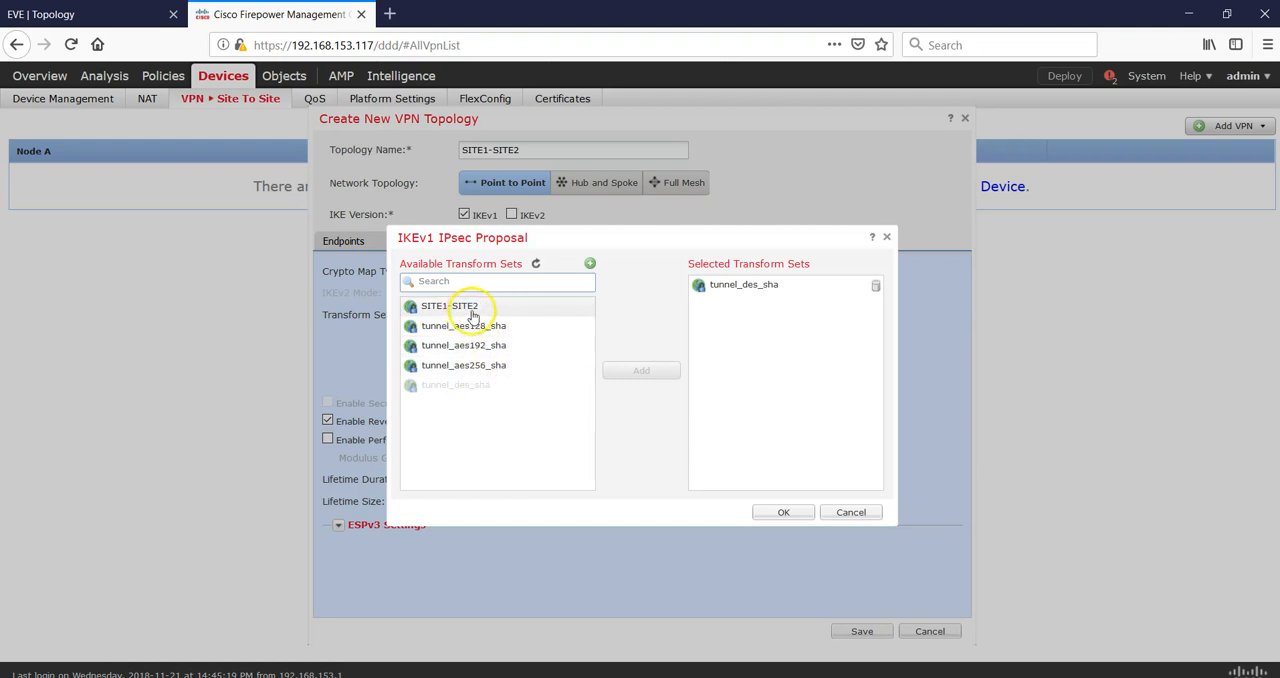
left_click(870, 288)
left_click(452, 305)
left_click(632, 370)
left_click(784, 512)
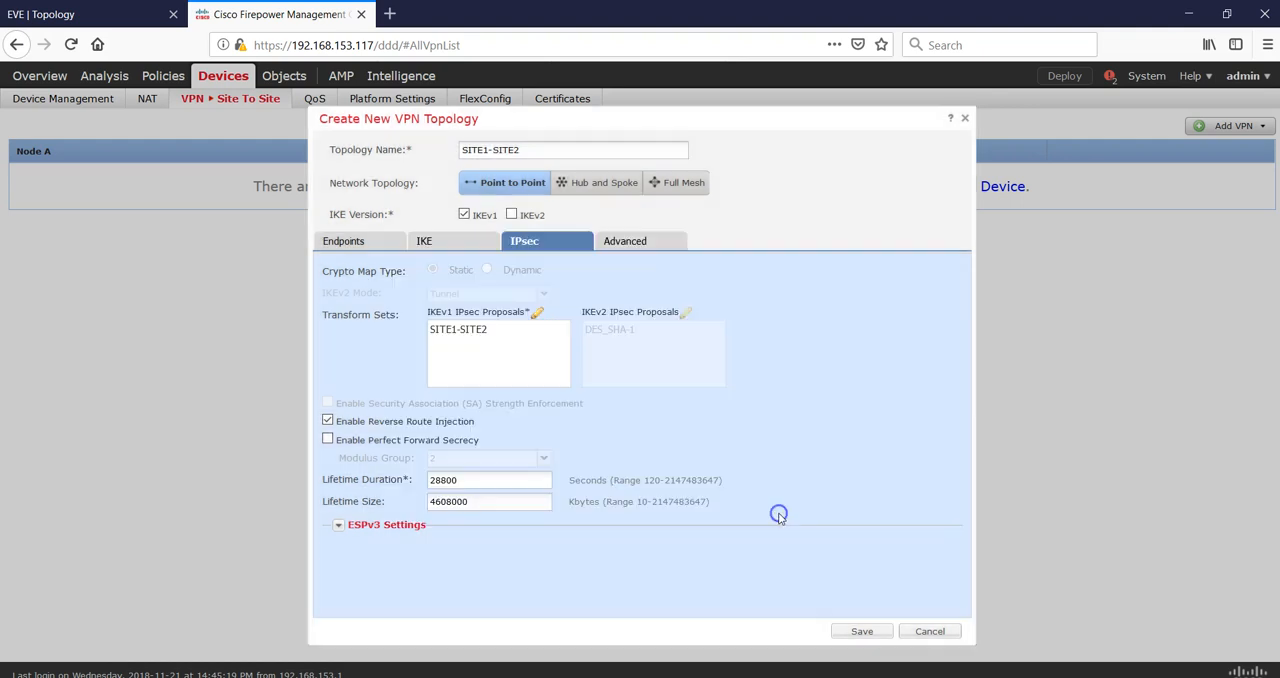
left_click(640, 243)
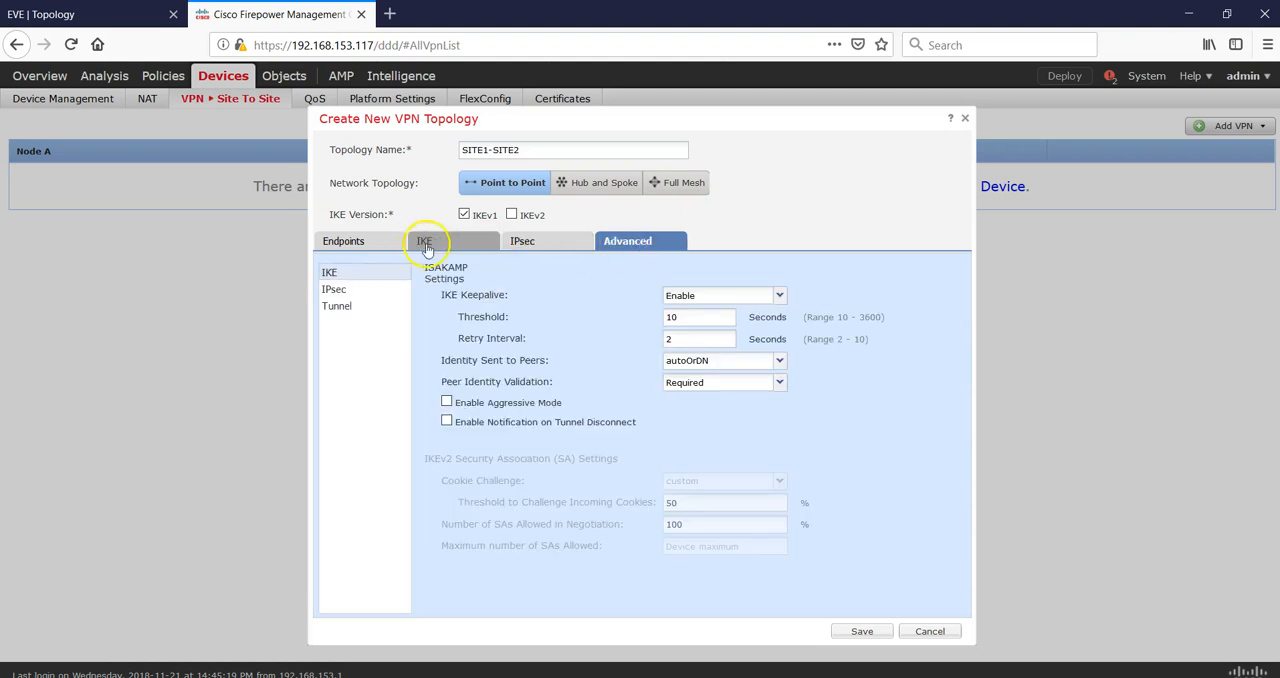
left_click(861, 632)
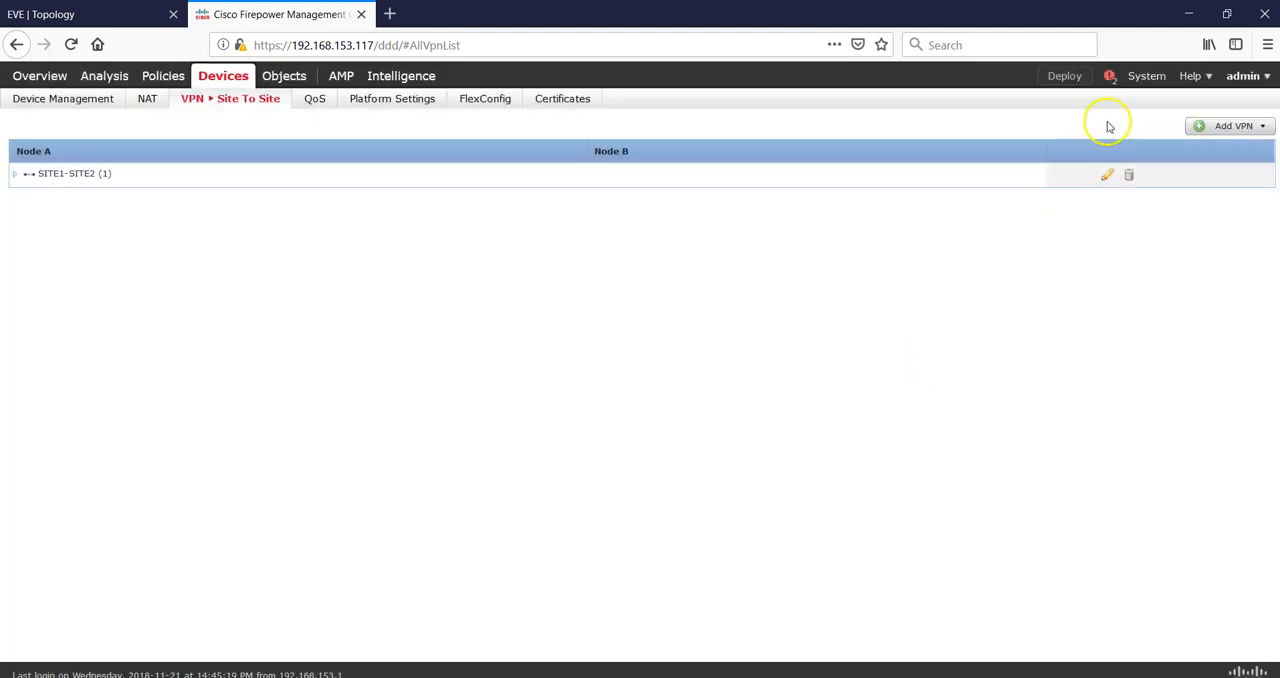
Try to deploy the policies to FTD1 and FTD2, then cancel the deployment.
left_click(1068, 77)
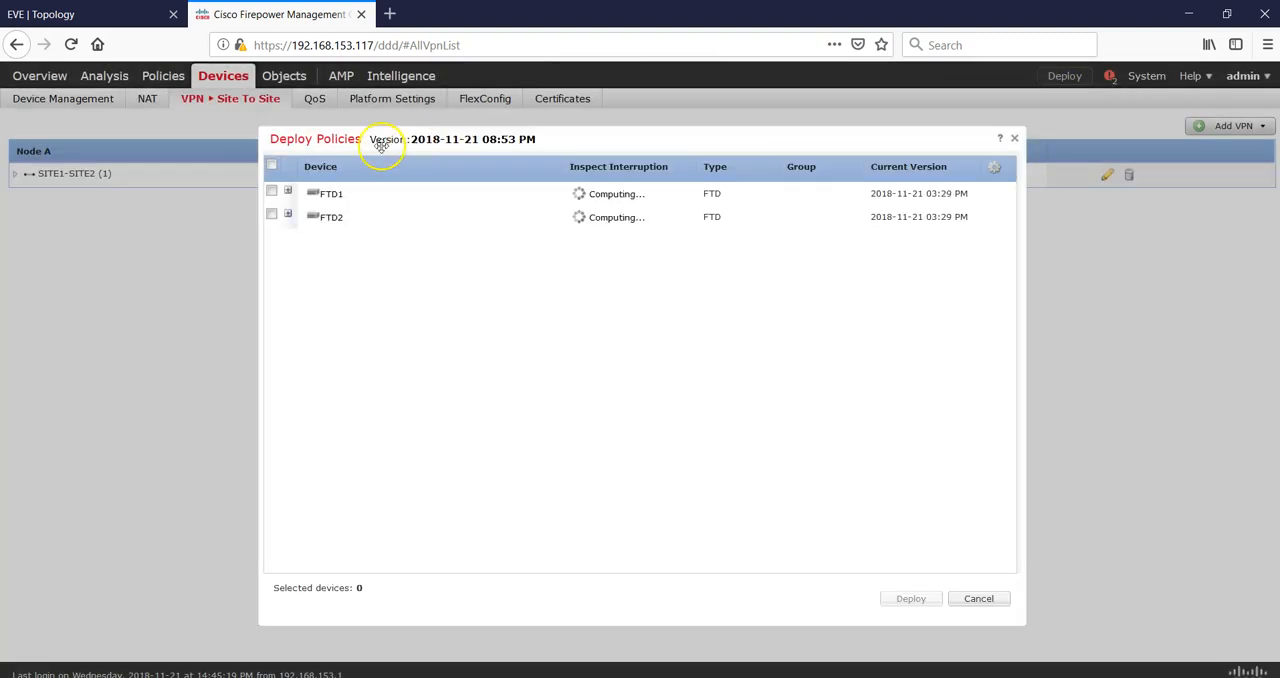
left_click(271, 165)
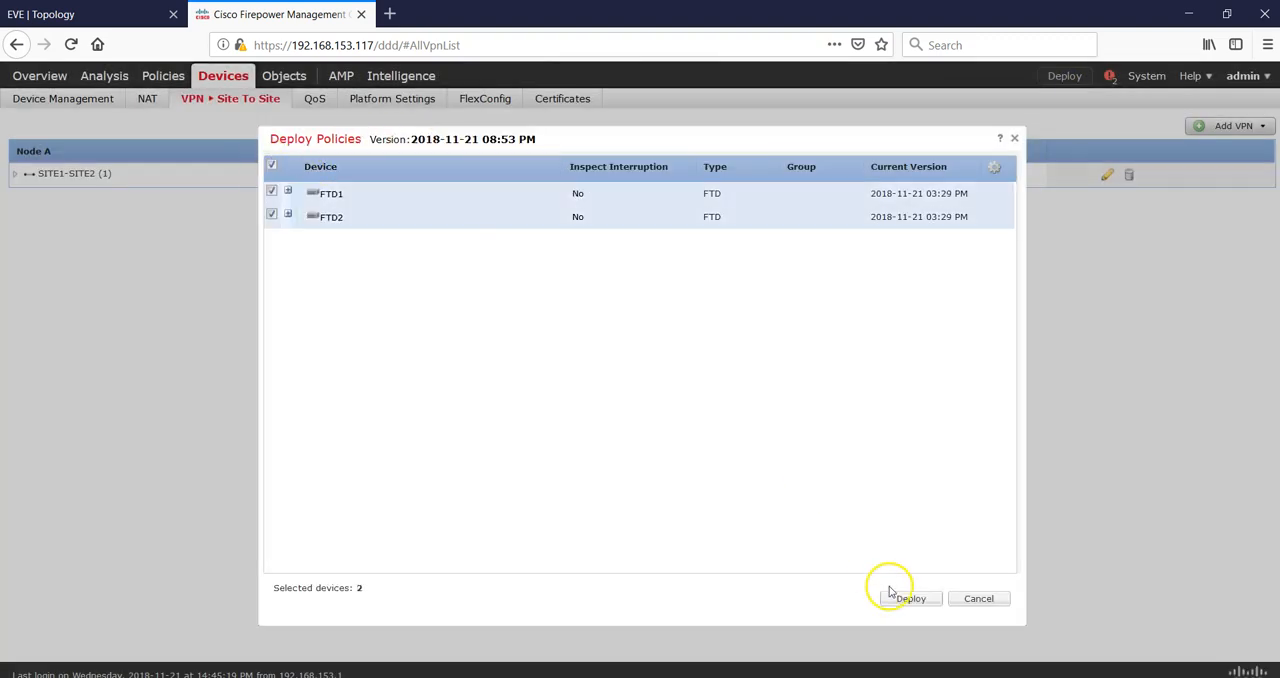
left_click(900, 597)
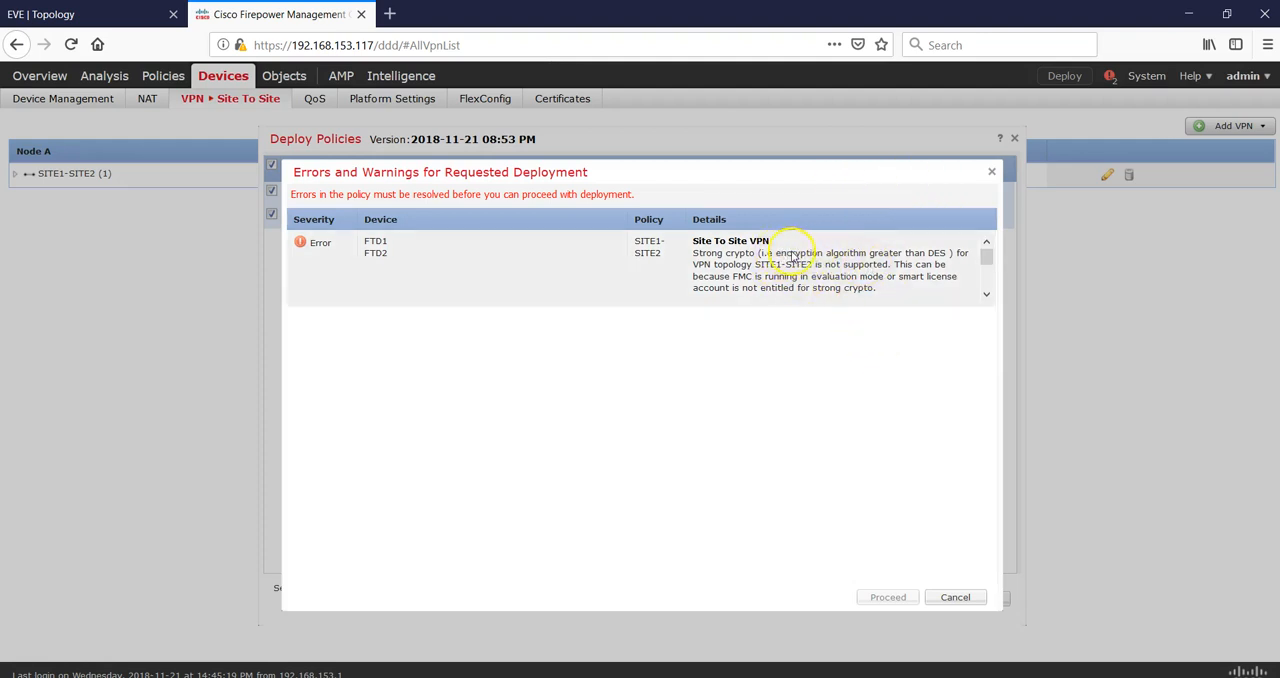
left_click(935, 255)
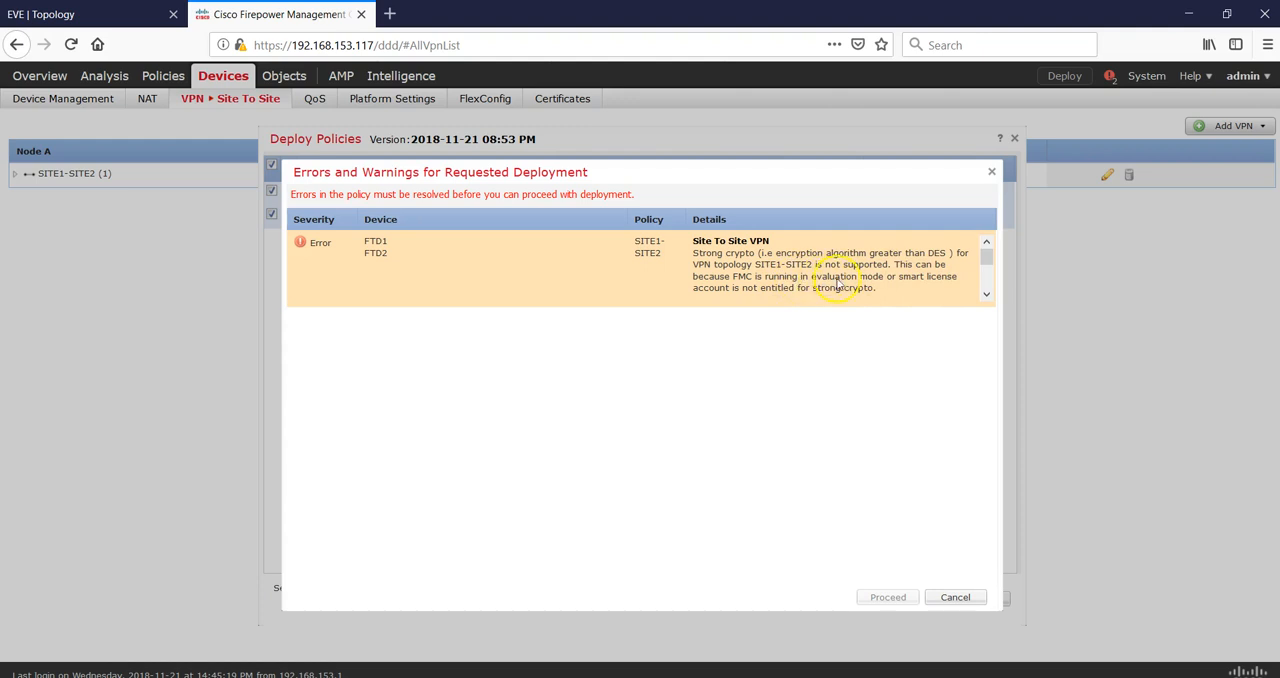
left_click(950, 598)
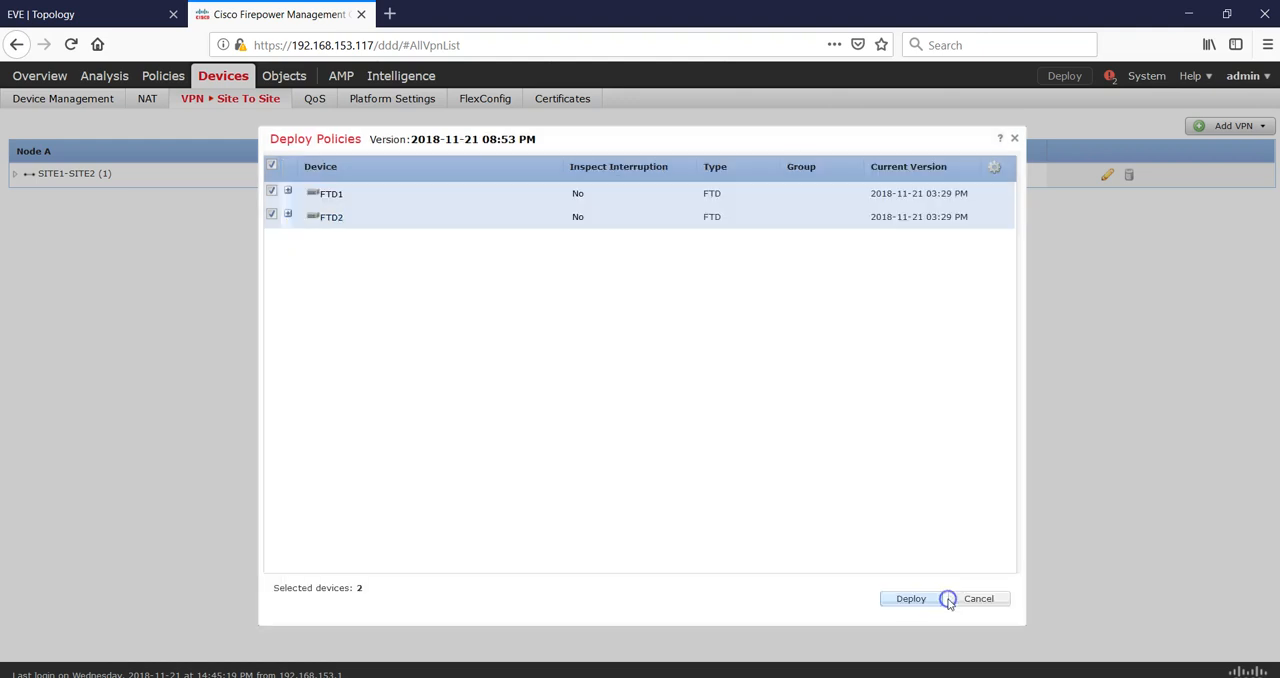
left_click(955, 600)
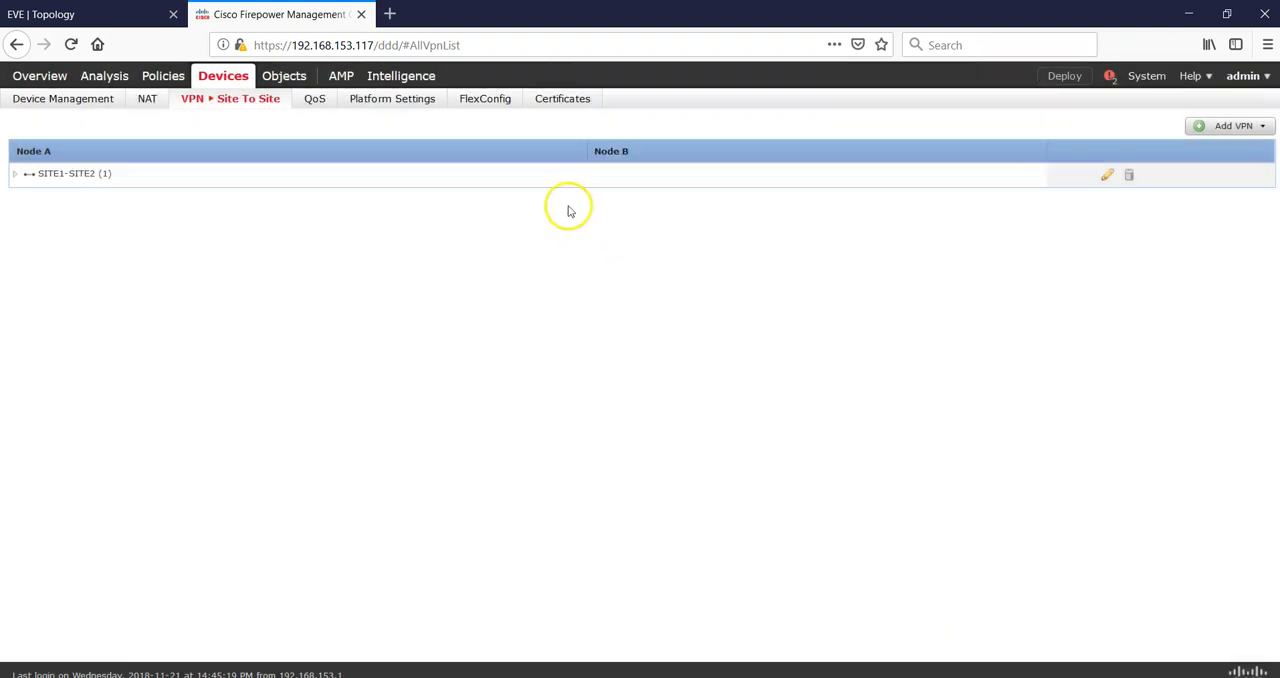
Change the SITE1-SITE2 IKEv1 policy object's encryption to des and save it.
mouse_move(290, 80)
left_click(82, 100)
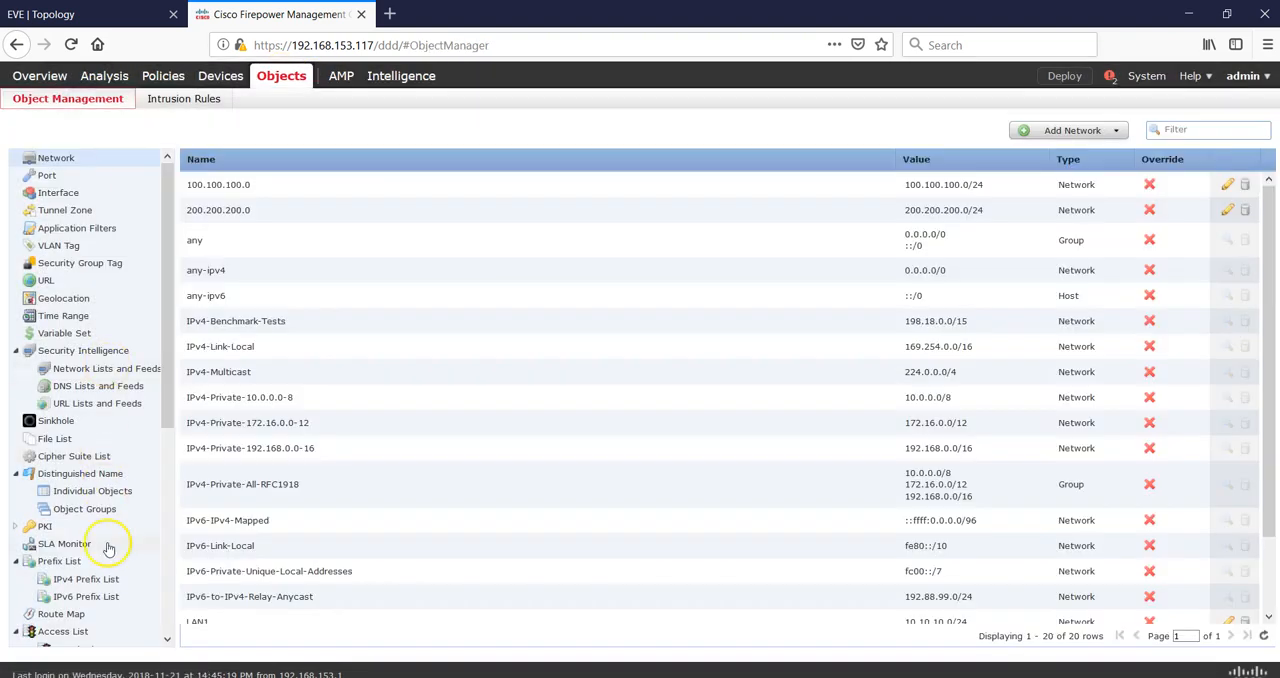
left_click_drag(165, 397, 181, 537)
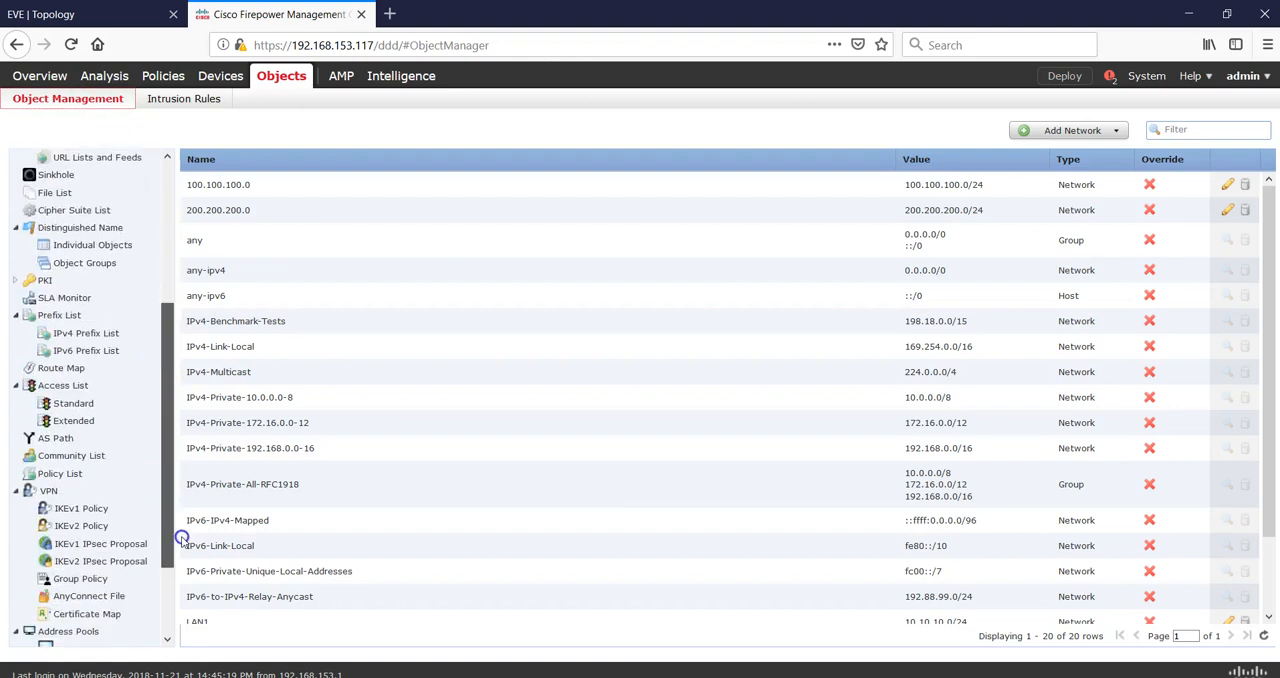
left_click(75, 508)
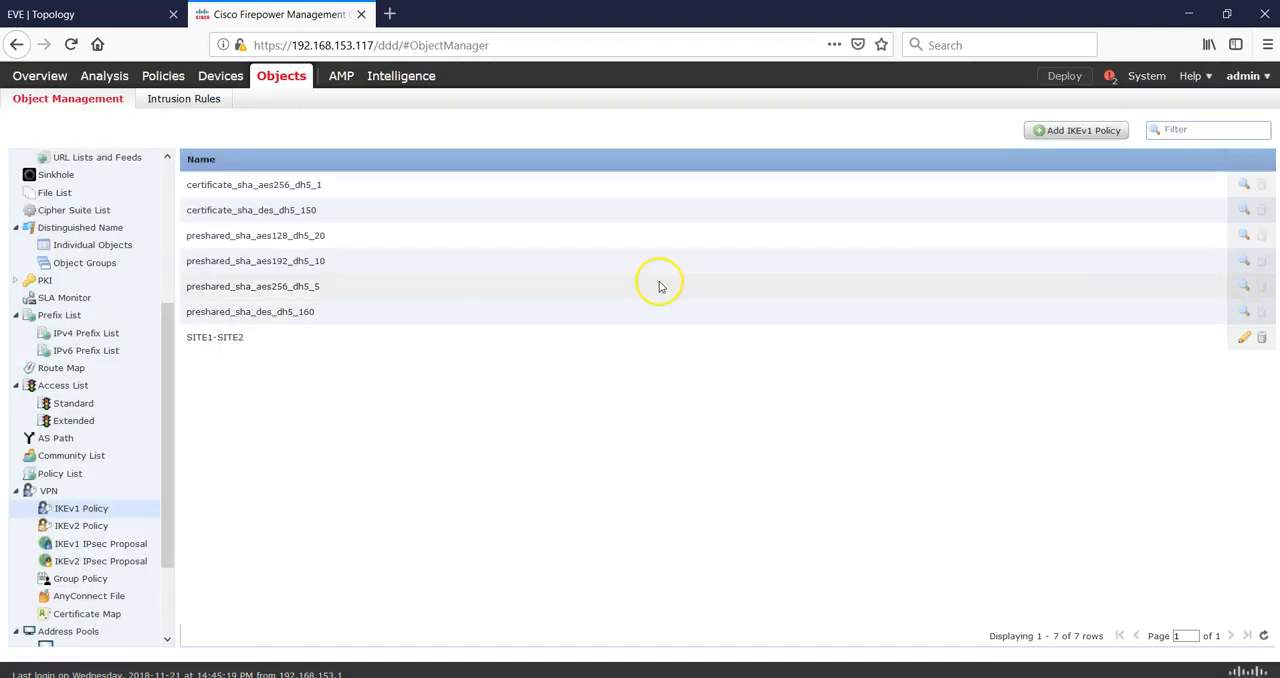
left_click(1243, 338)
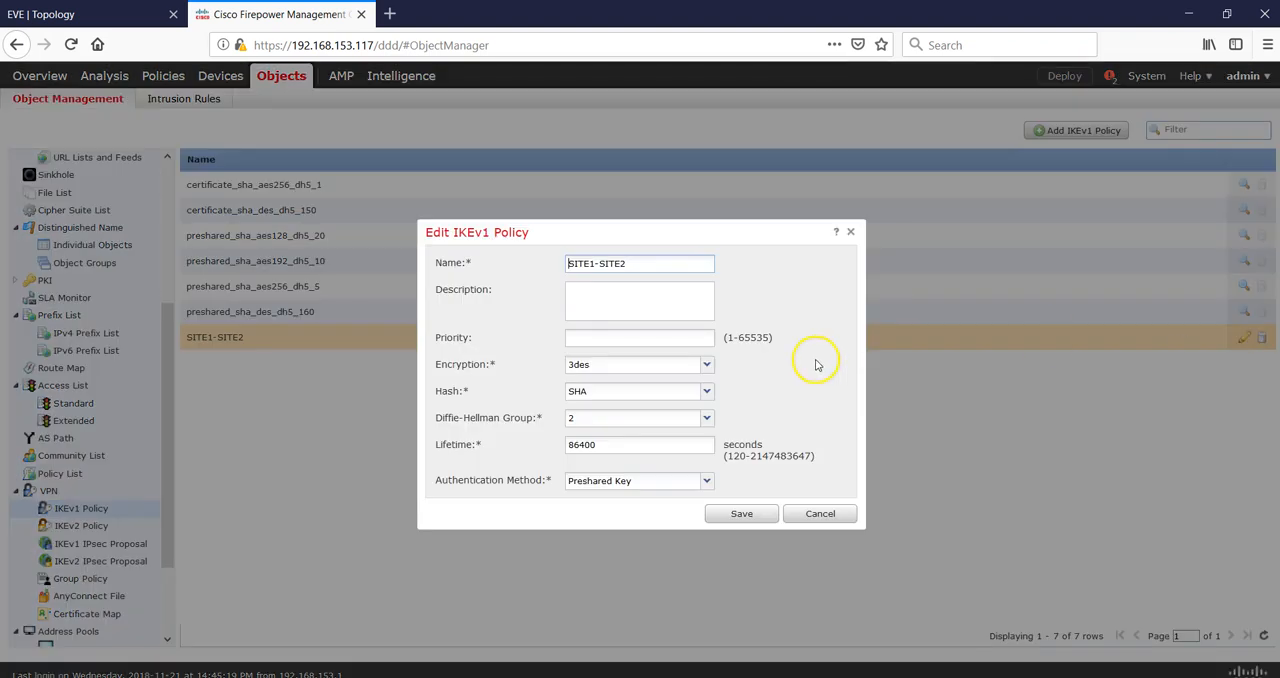
left_click(707, 365)
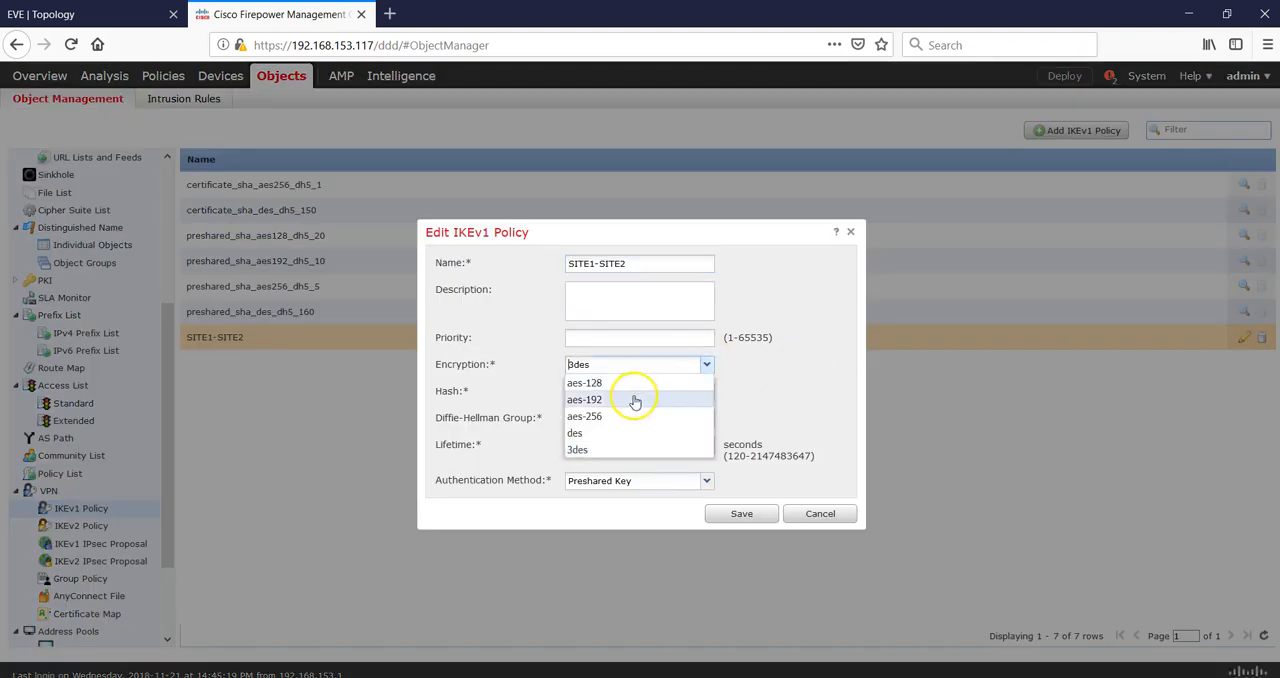
left_click(595, 434)
left_click(738, 514)
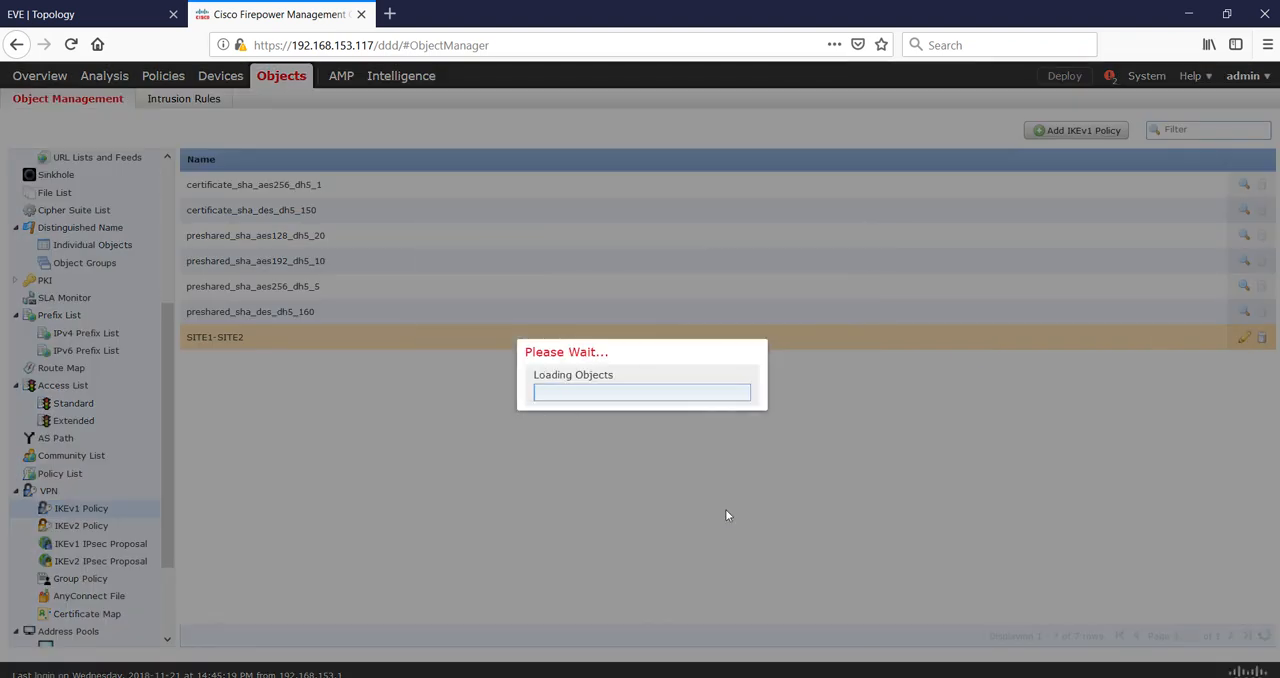
Set the SITE1-SITE2 IKEv1 IPsec proposal's ESP encryption to des and save it.
left_click(85, 563)
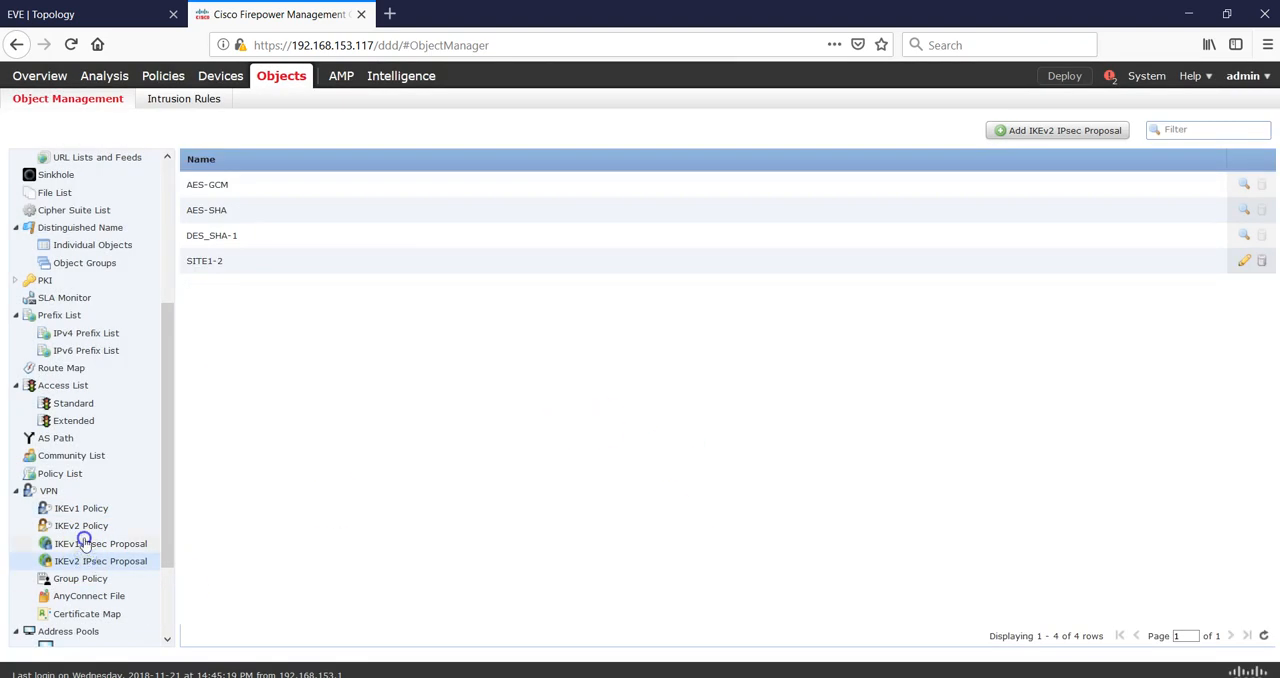
left_click(85, 542)
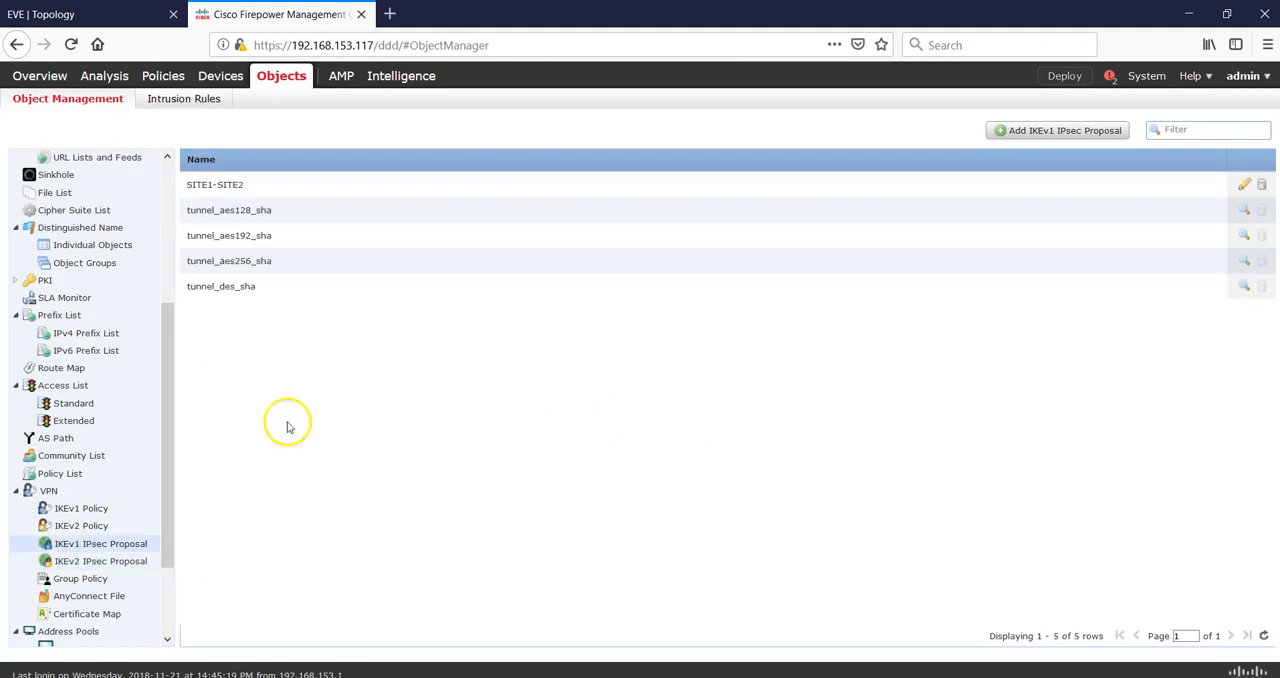
left_click(1244, 188)
left_click(775, 395)
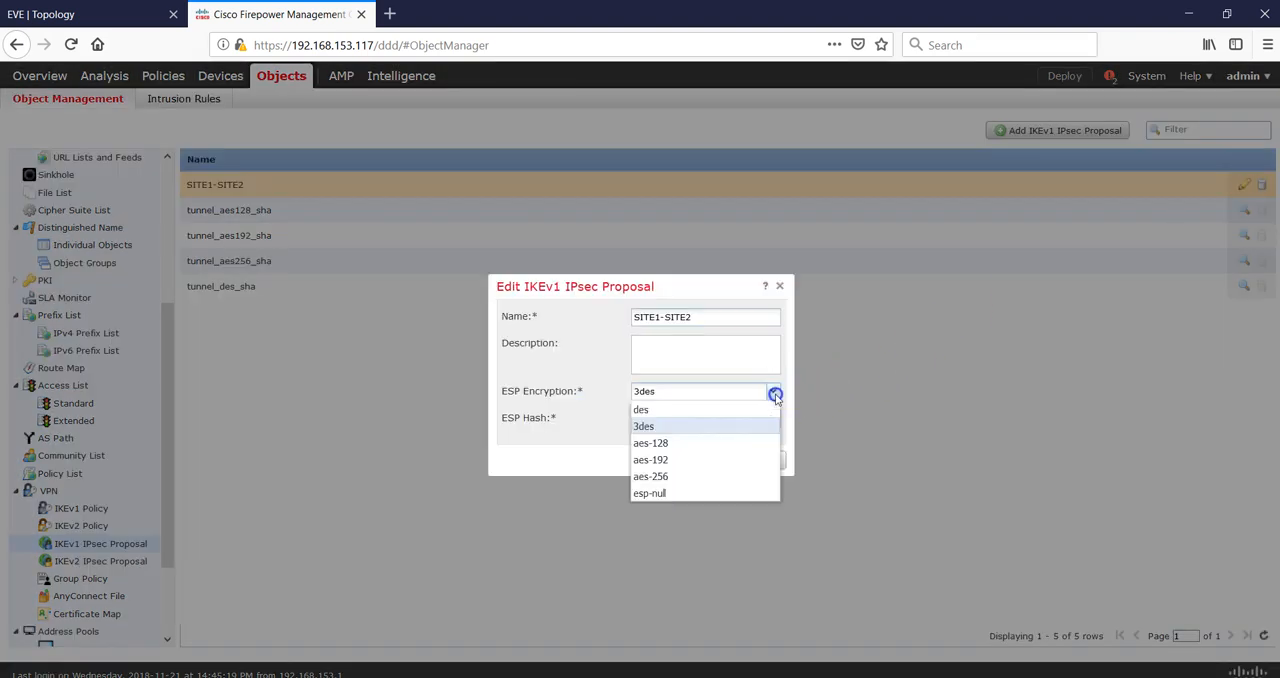
left_click(672, 411)
left_click(672, 461)
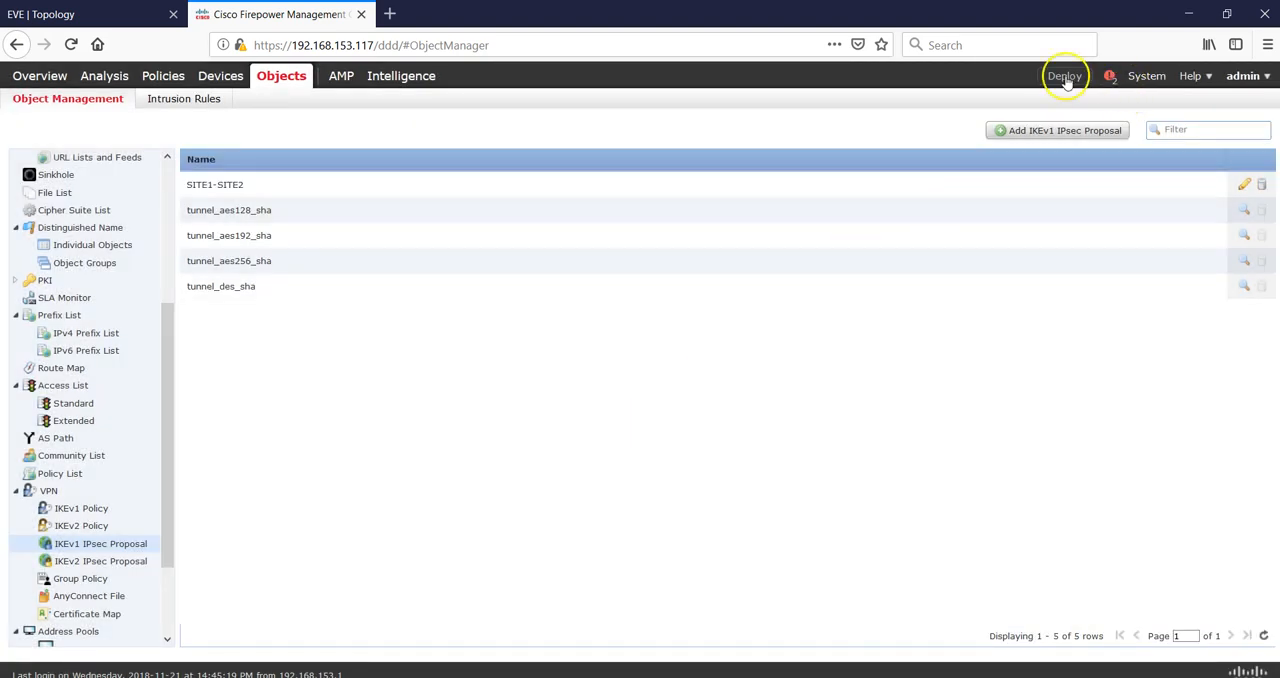
Deploy the policies to both FTD1 and FTD2.
left_click(1065, 78)
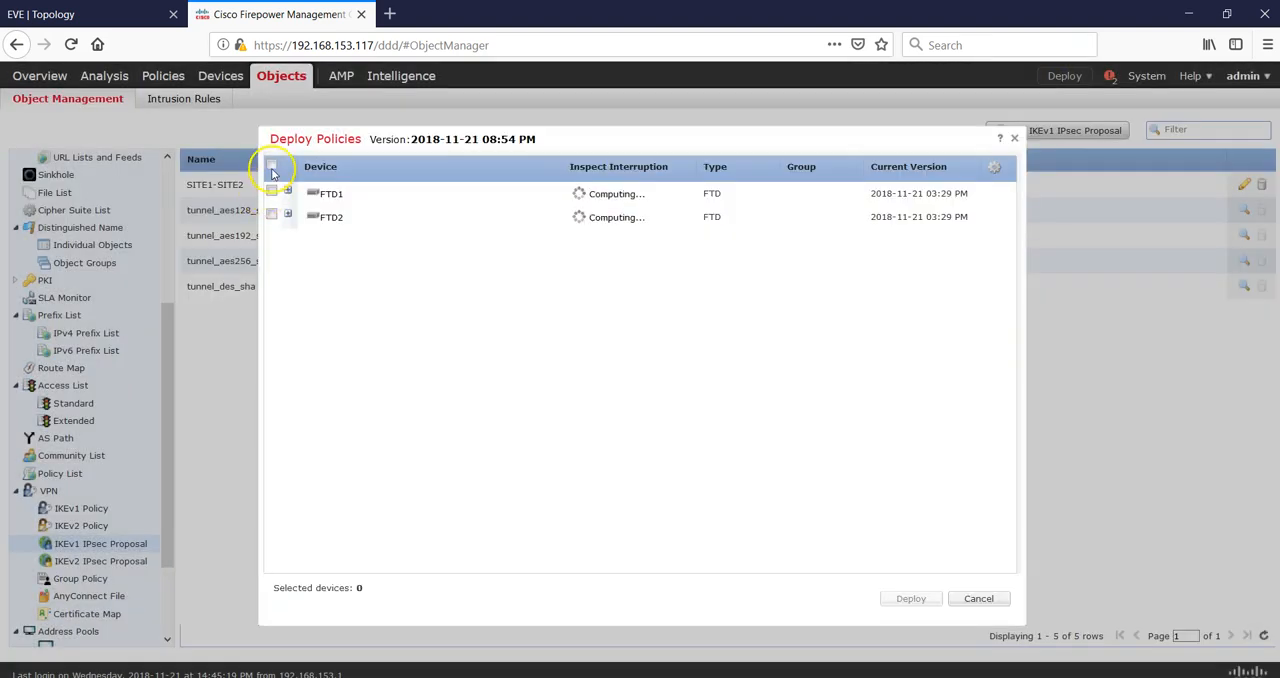
left_click(271, 166)
left_click(905, 598)
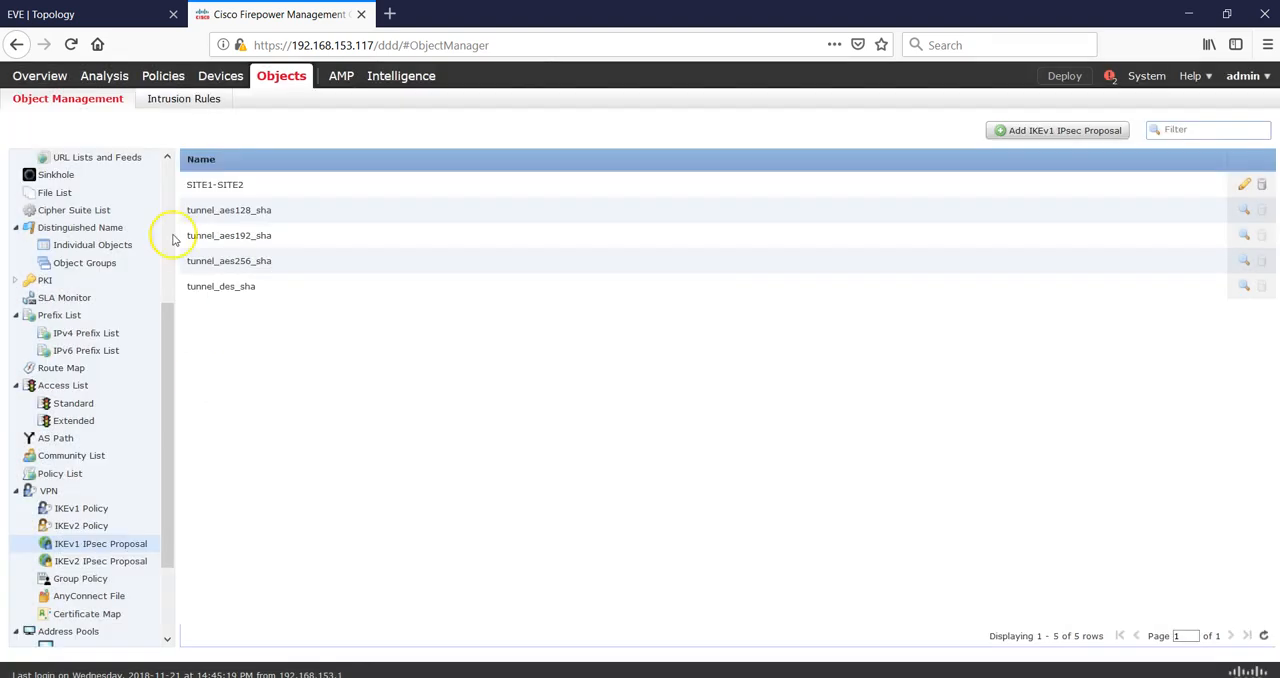
Open the FTD Site 1 access control policy and start a new rule named LAN1 - LAN2.
mouse_move(168, 80)
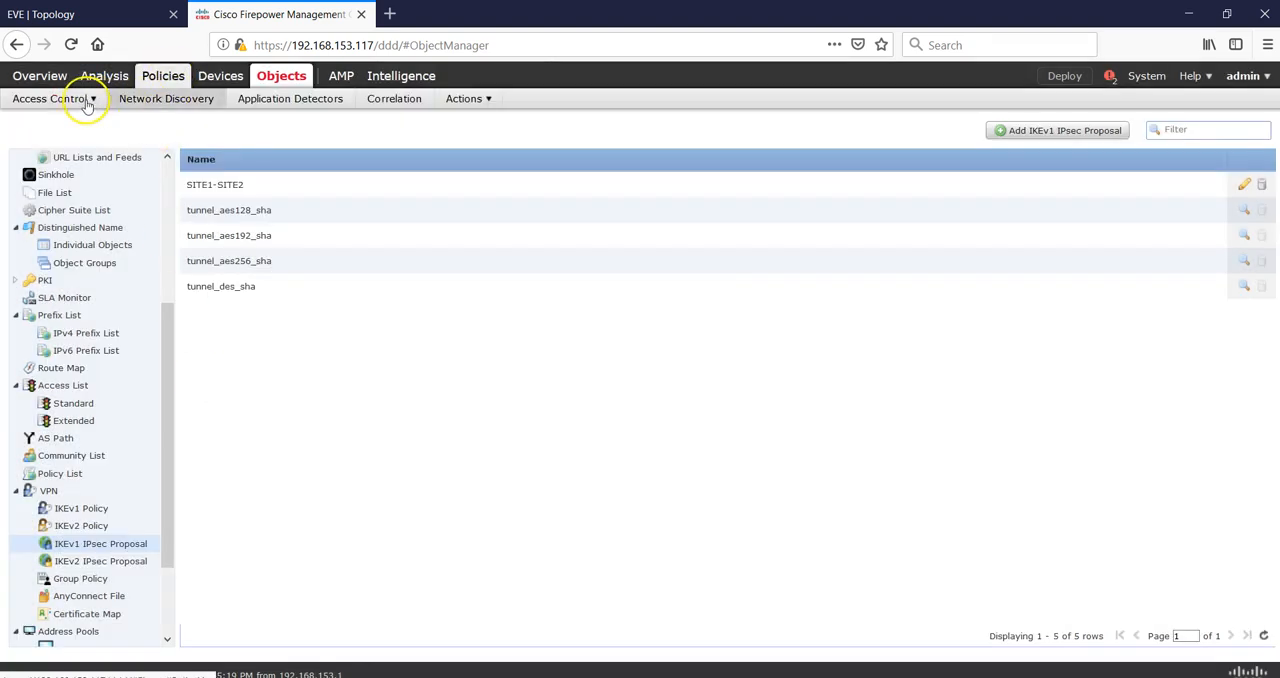
mouse_move(86, 97)
left_click(68, 126)
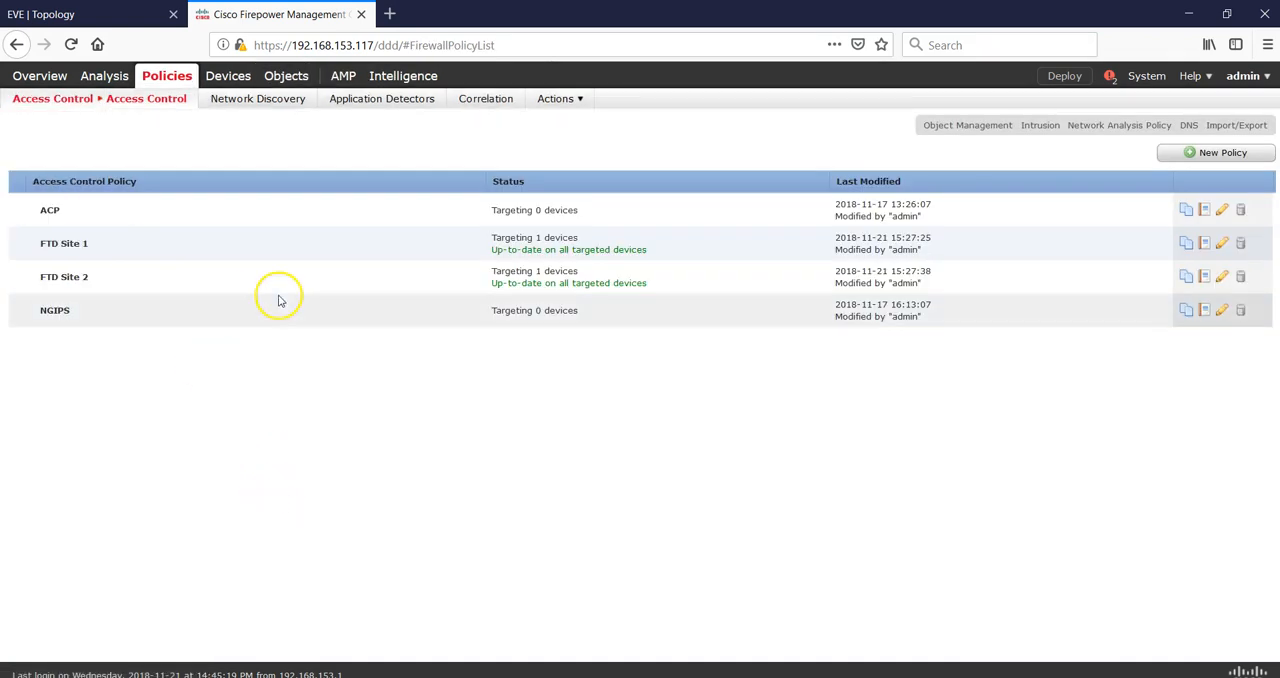
left_click(1222, 244)
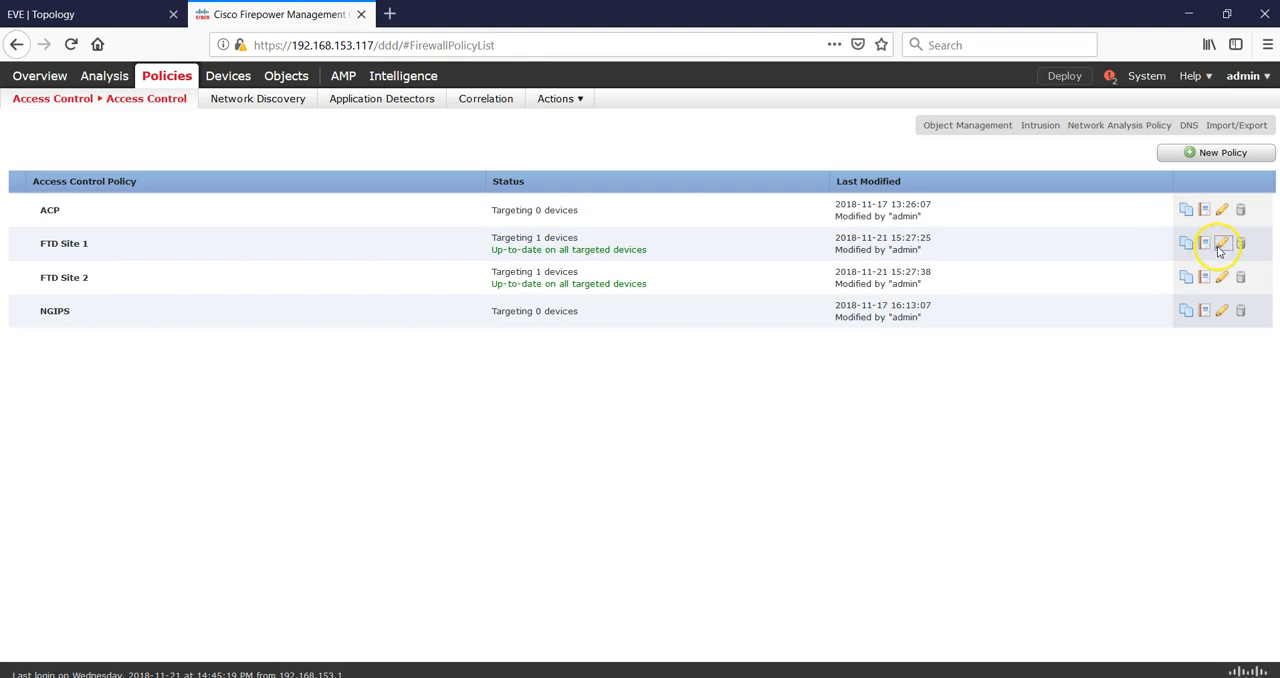
left_click(1226, 244)
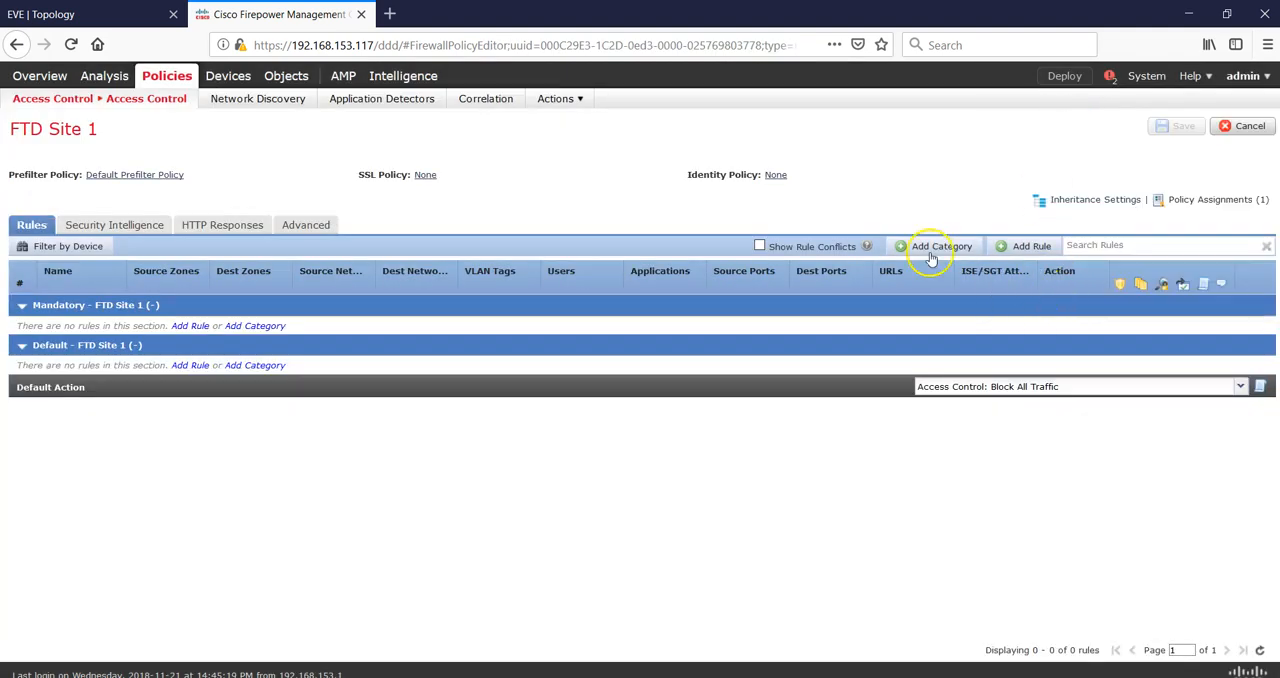
left_click(1030, 246)
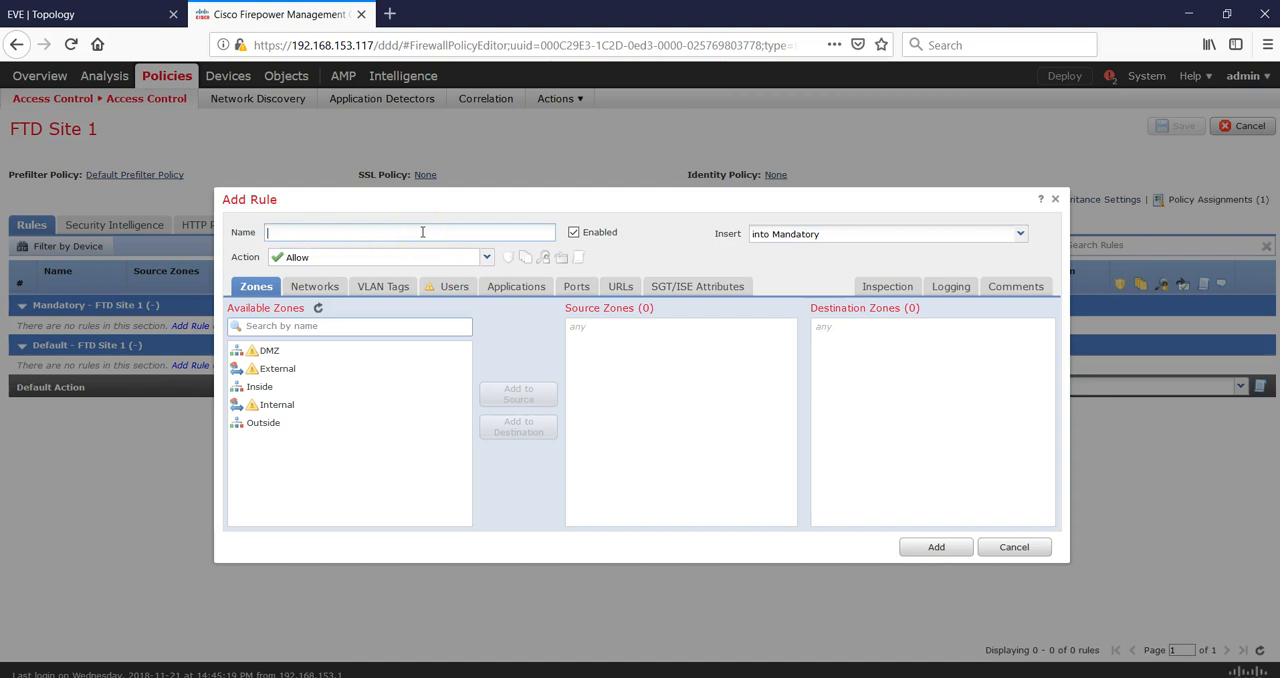
type("LAN1 - LAN2")
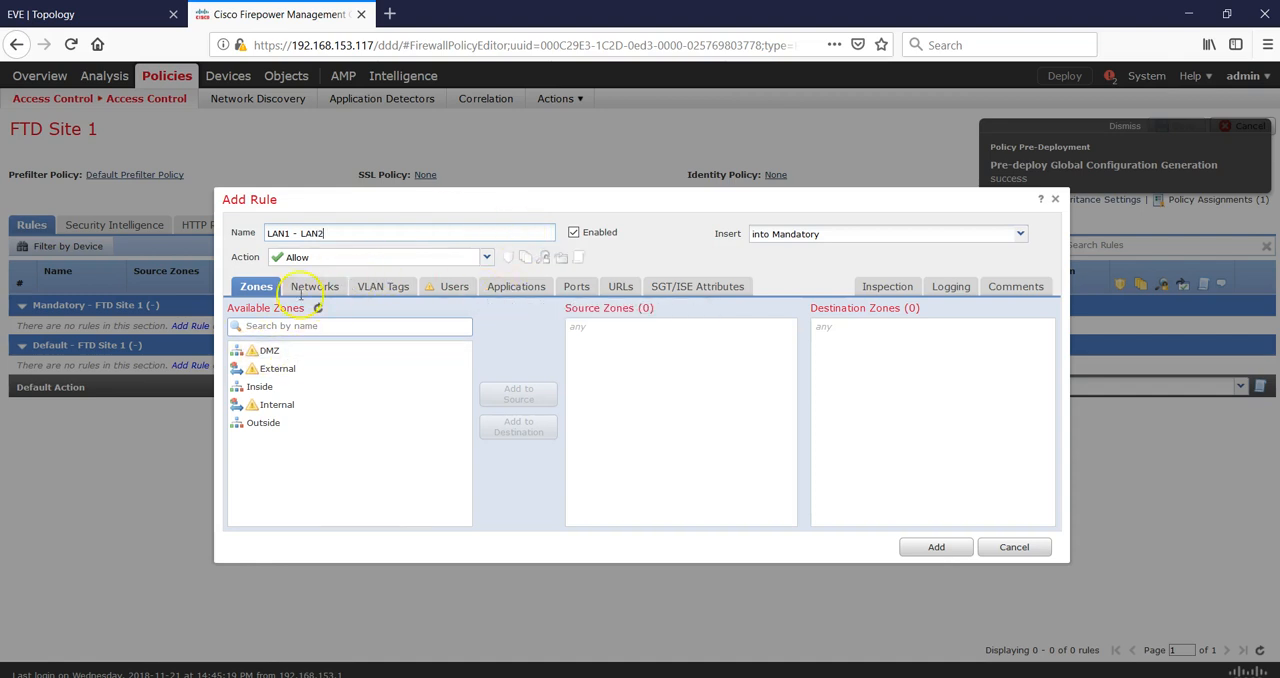
Set the rule's source zones to Inside and Outside and its destination zones to Outside and Inside.
left_click(305, 388)
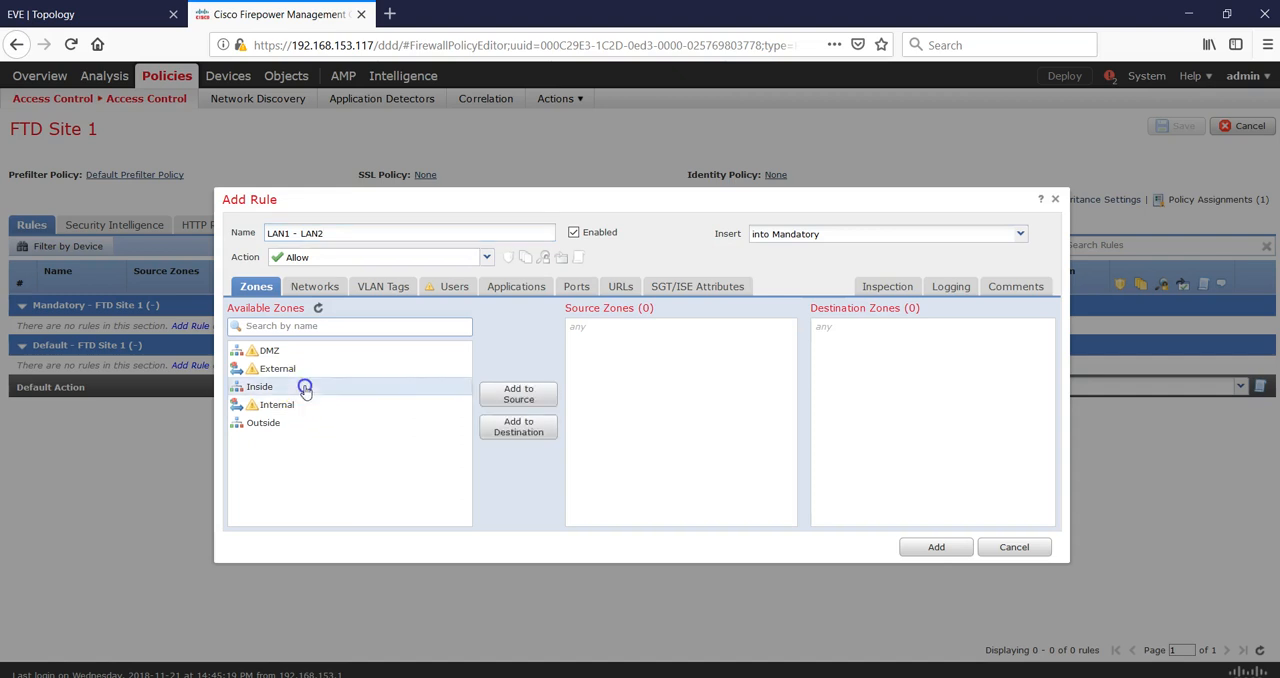
left_click(507, 400)
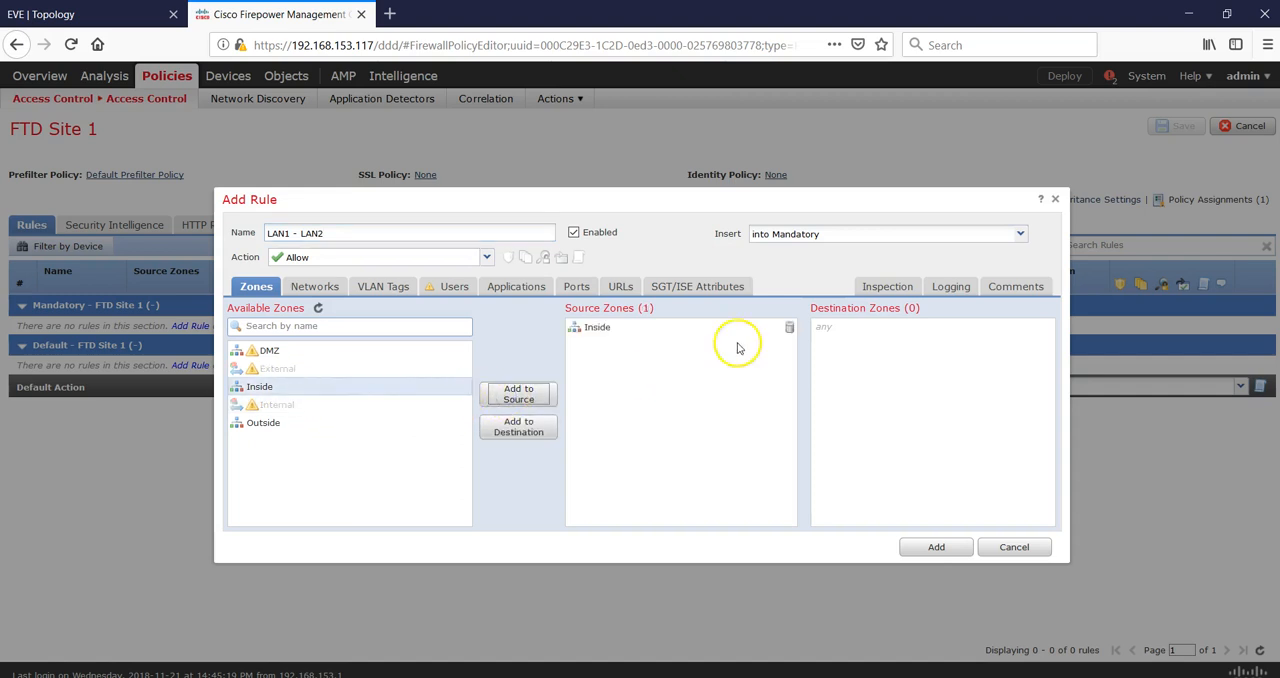
left_click(283, 427)
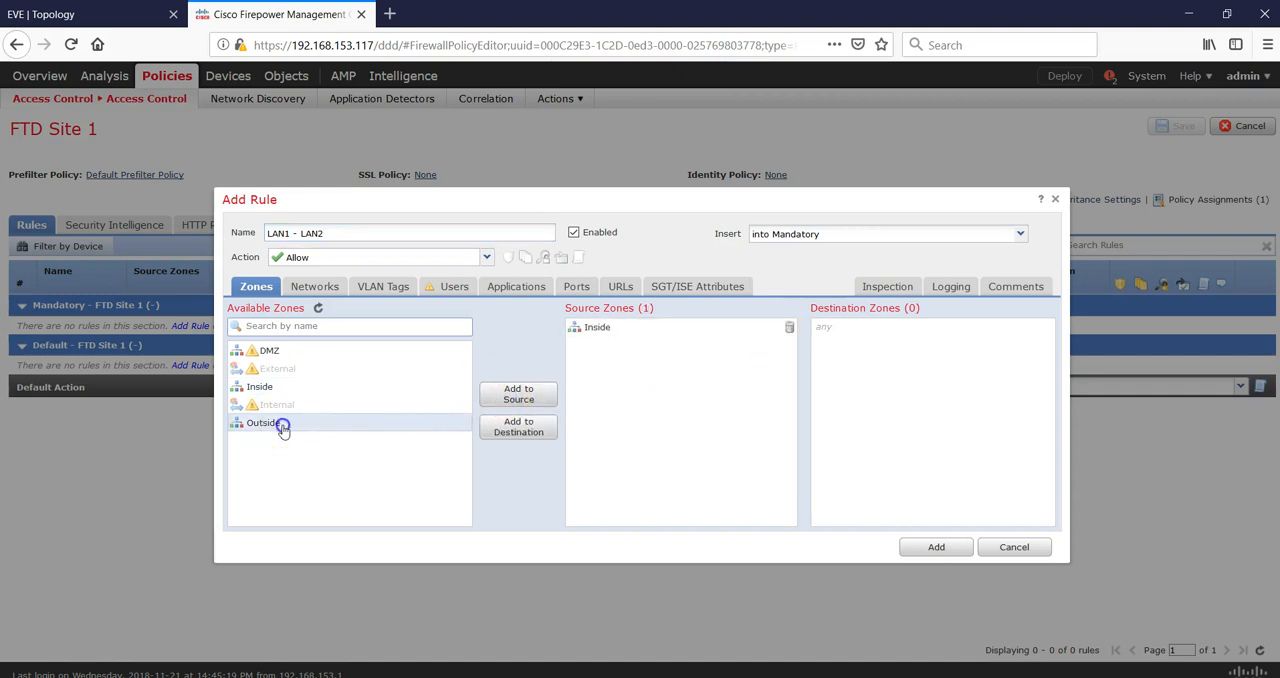
left_click(508, 430)
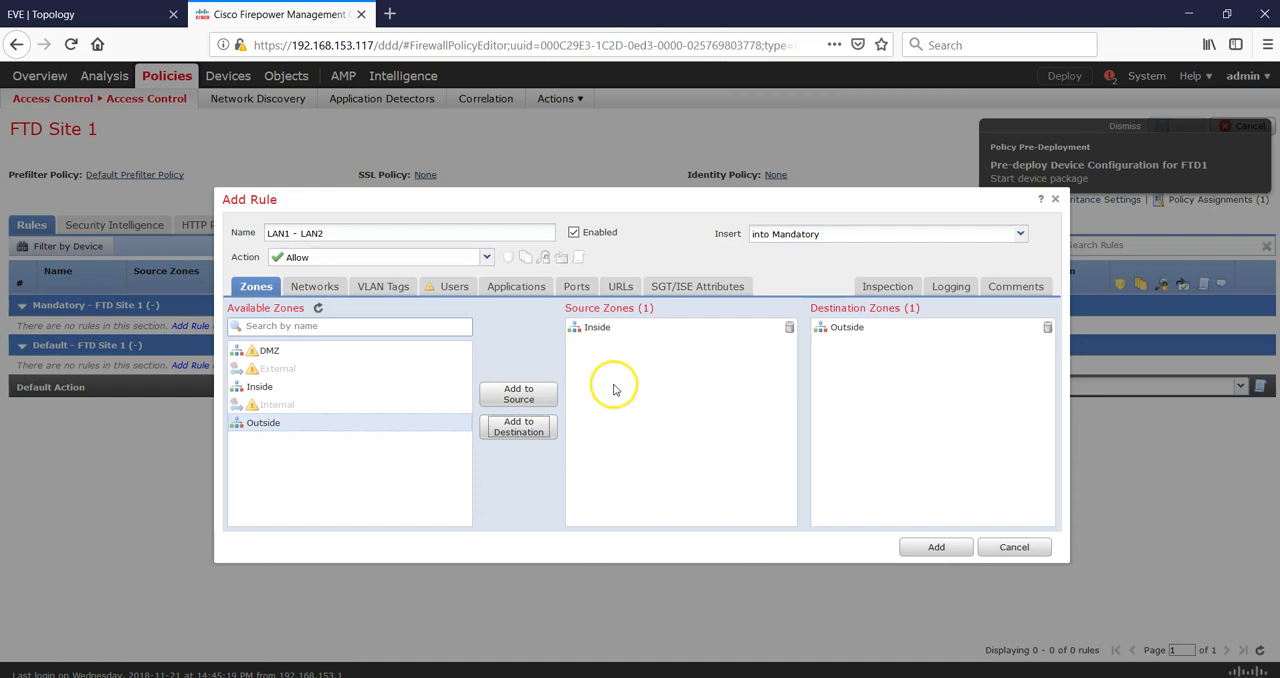
left_click(516, 394)
left_click(297, 386)
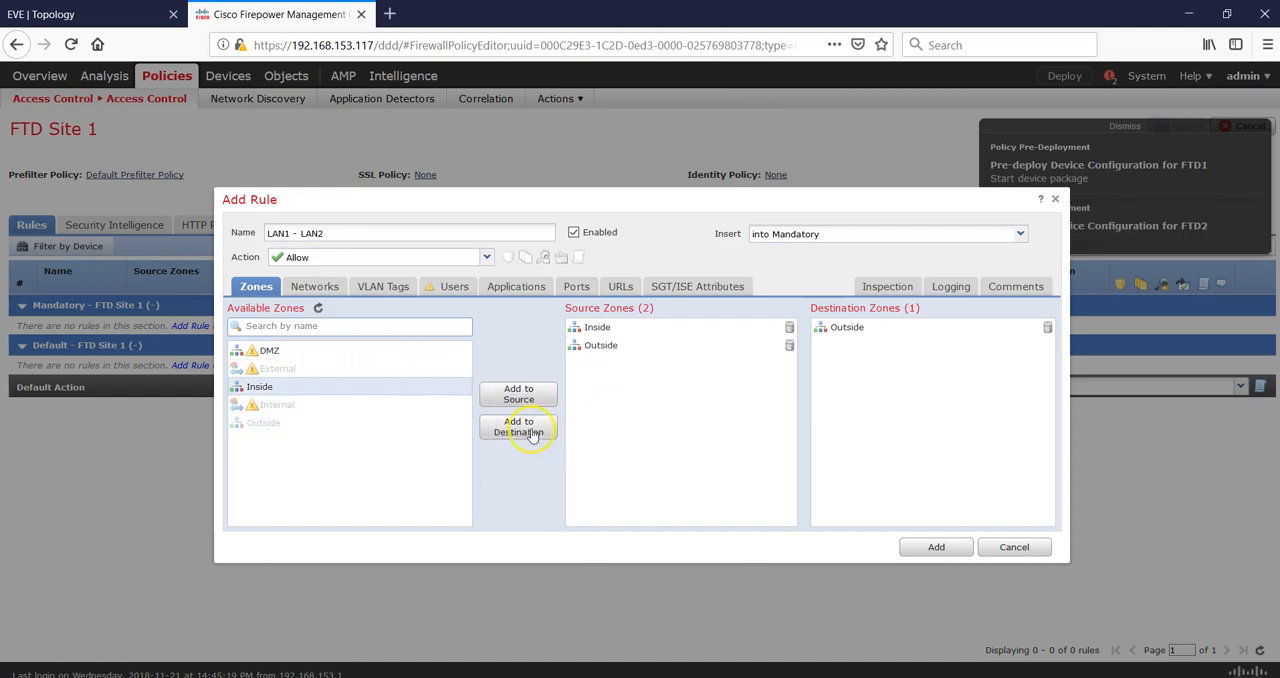
Search networks for LAN and add LAN1 and LAN2 as both source and destination networks of the rule.
left_click(315, 287)
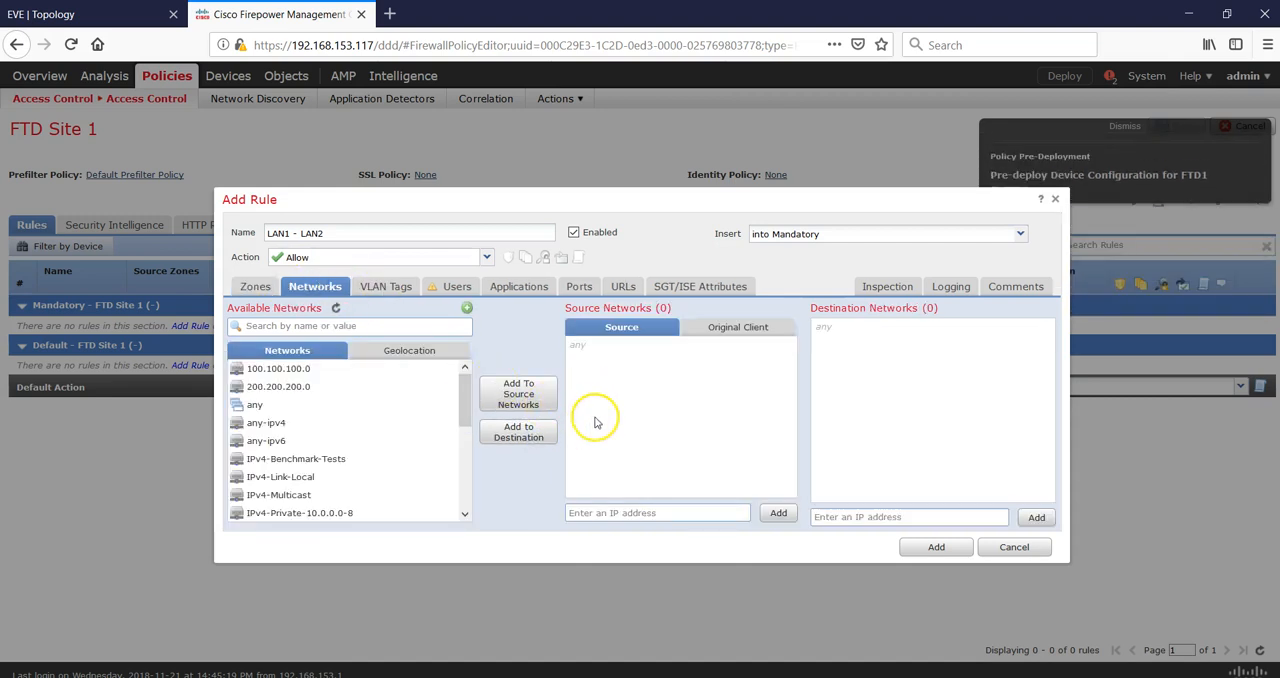
left_click(346, 327)
type("LAN")
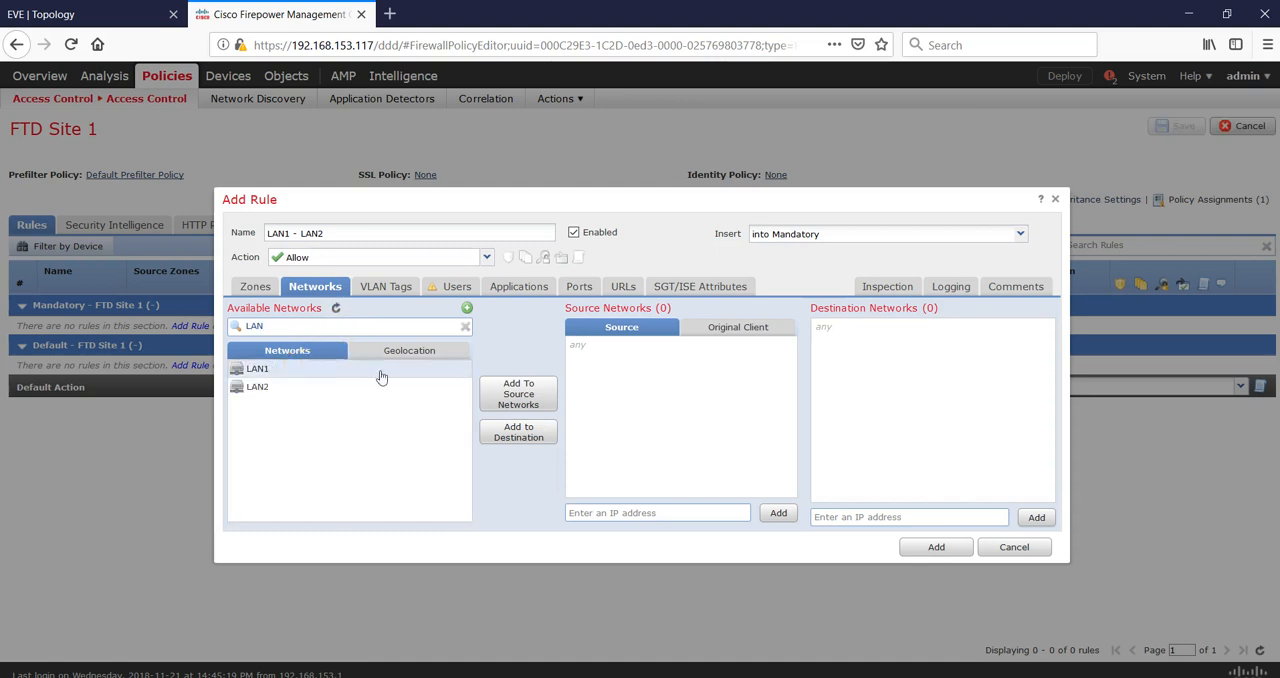
left_click(510, 403)
left_click(288, 387)
left_click(505, 434)
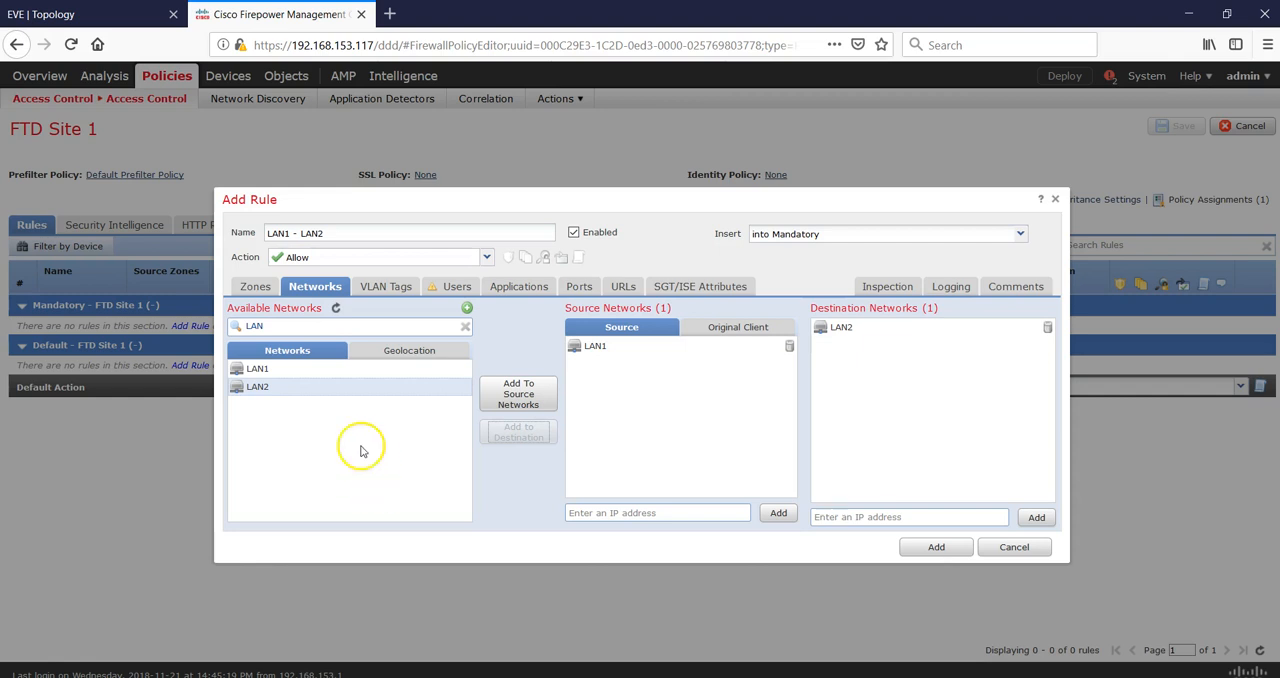
left_click(518, 393)
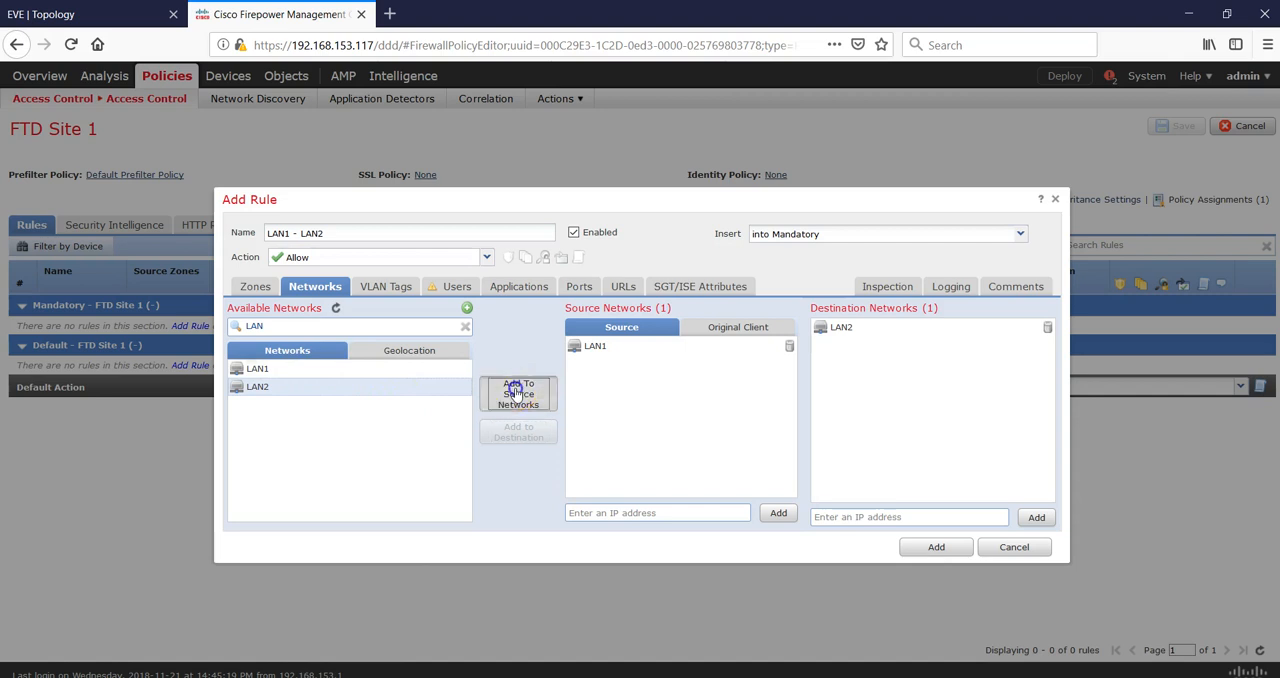
left_click(360, 368)
left_click(522, 437)
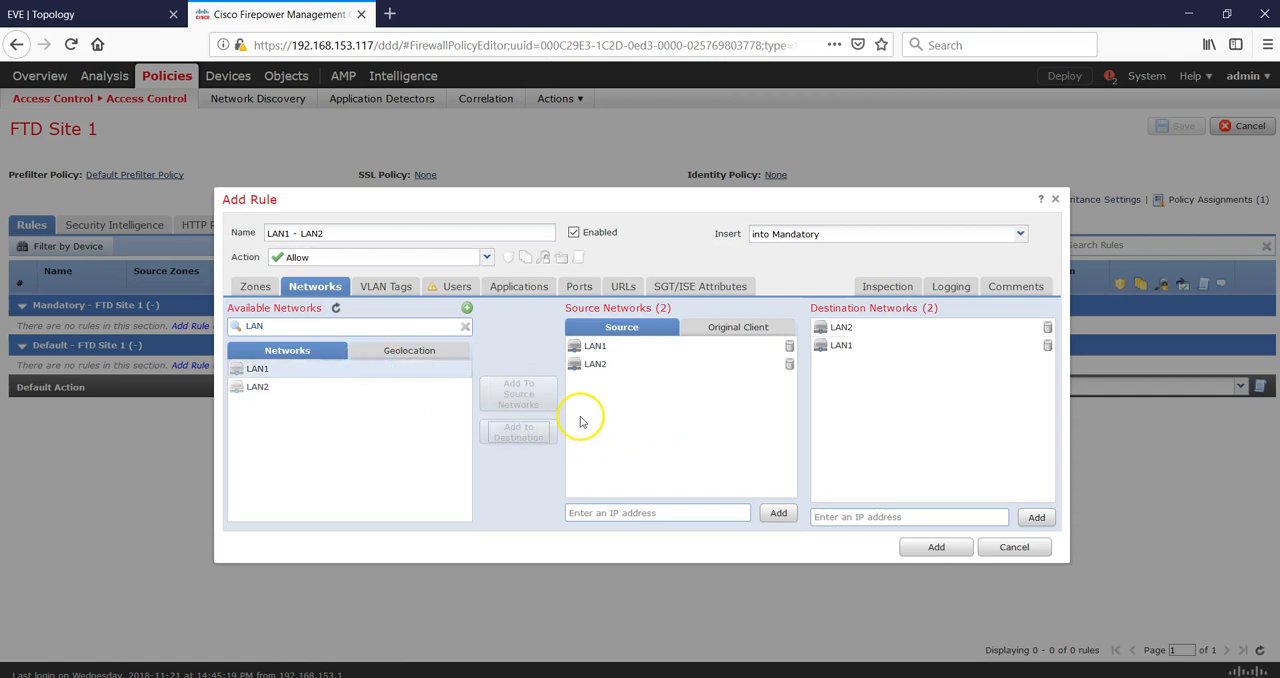
Enable logging at beginning of connection, add the LAN1 - LAN2 rule and save the FTD Site 1 policy.
left_click(935, 288)
left_click(255, 320)
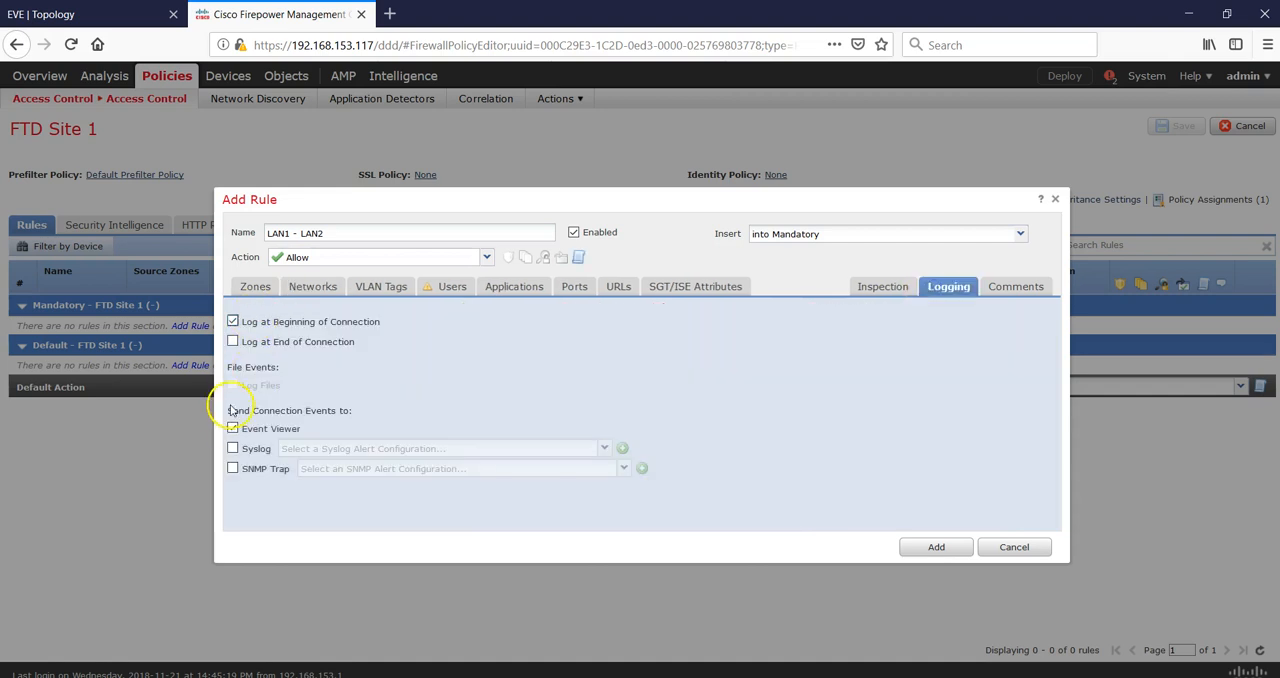
left_click(942, 549)
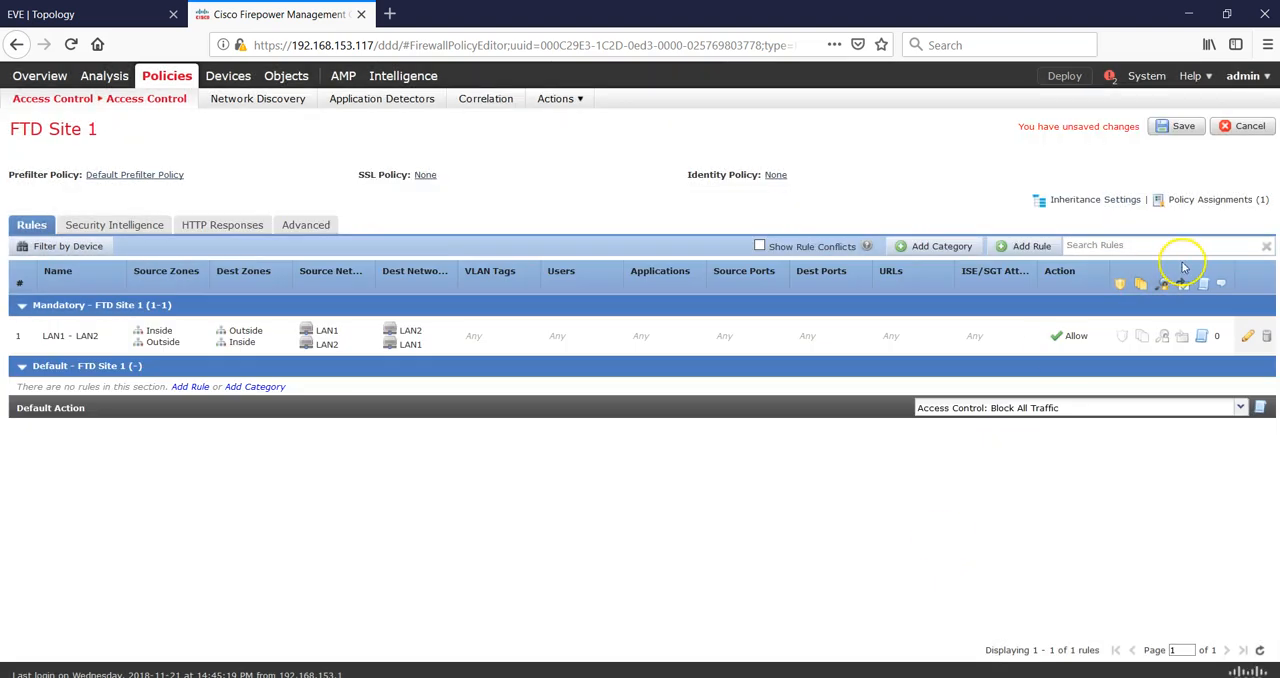
left_click(1182, 130)
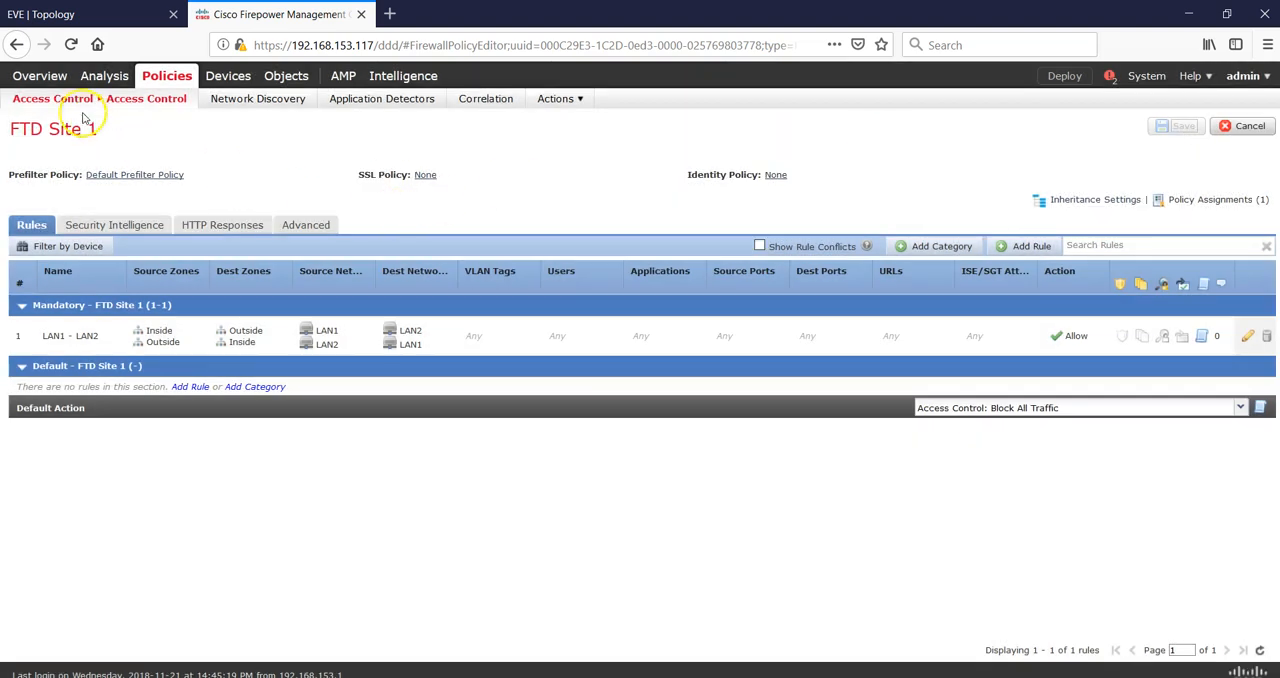
Open the FTD Site 2 access control policy and start a new rule named SITE2-SITE1.
mouse_move(63, 100)
left_click(57, 122)
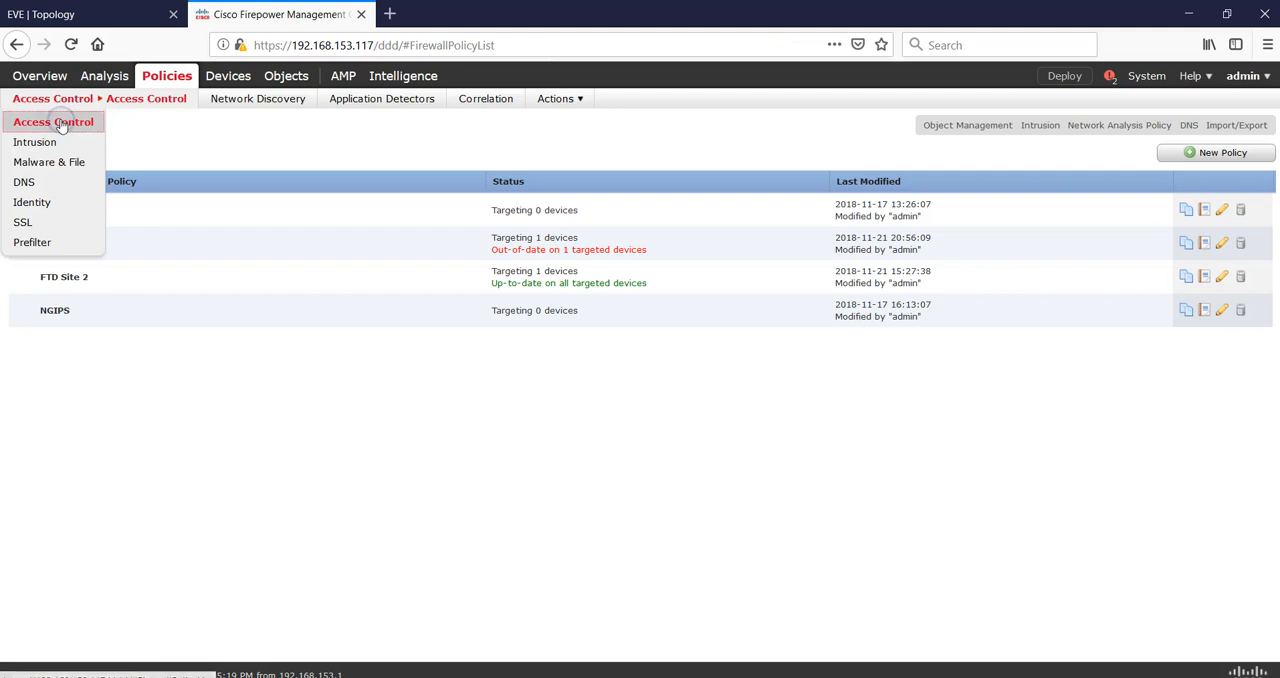
left_click(1221, 278)
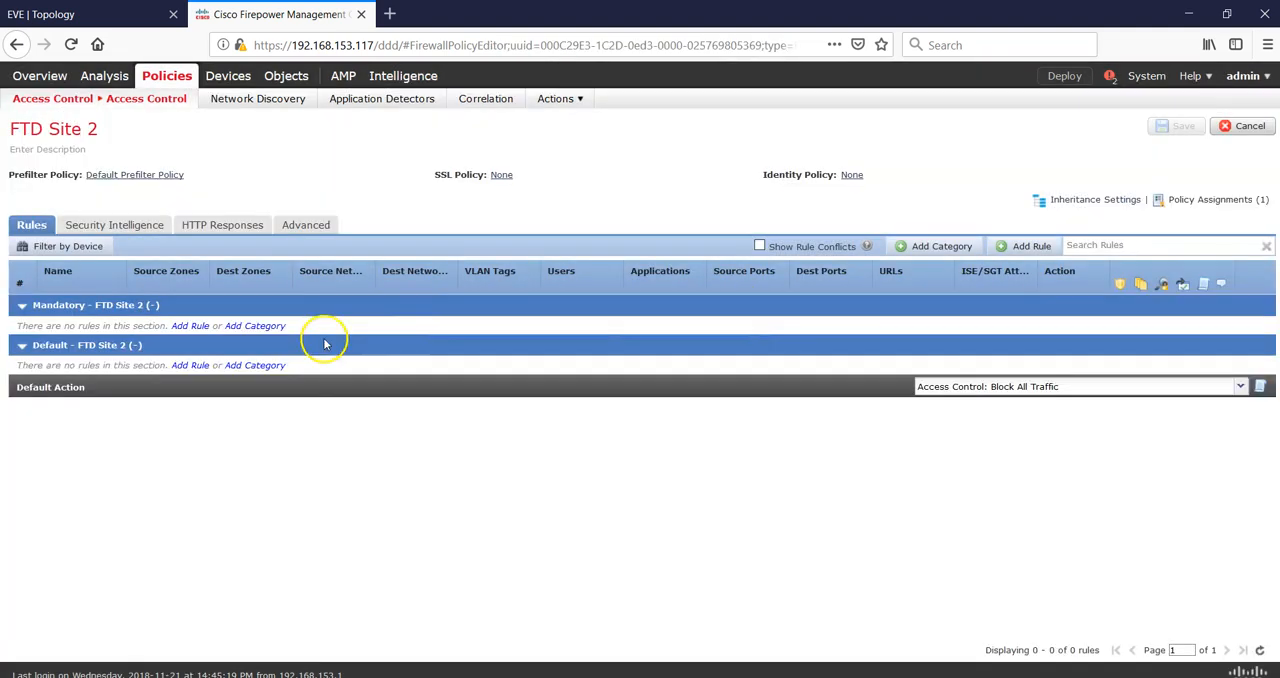
left_click(1020, 247)
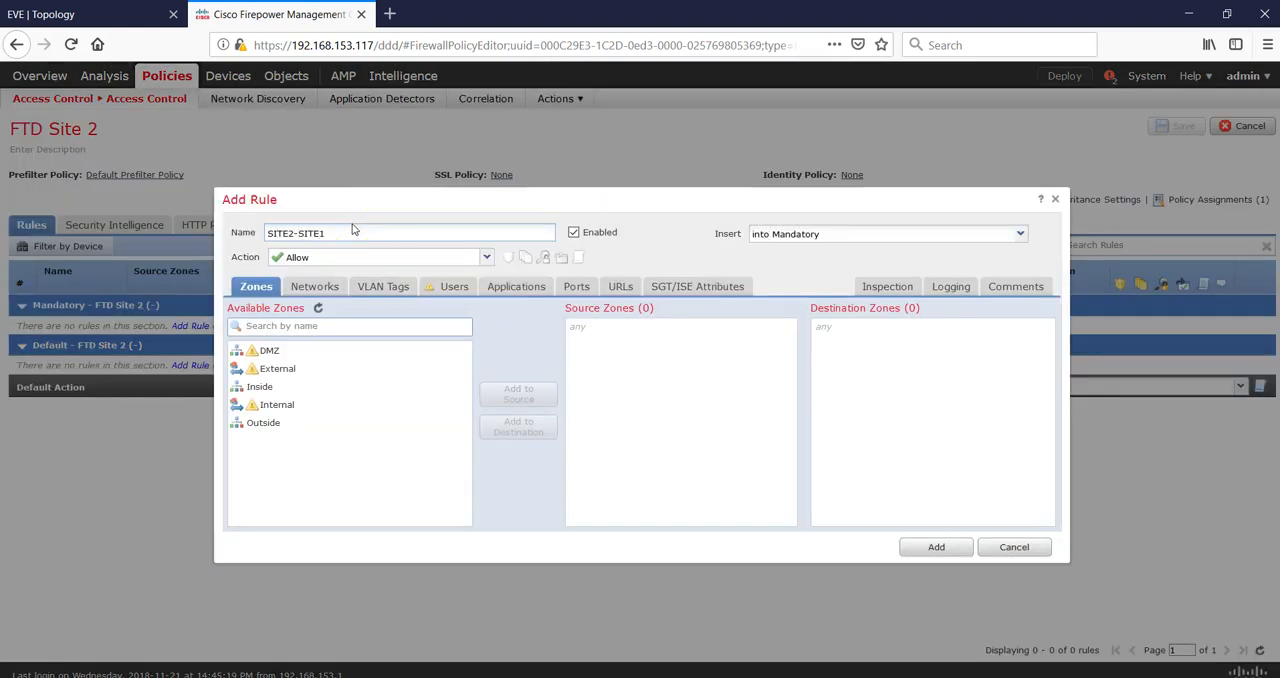
Set the rule's source zones to Outside and Inside and its destination zones to Inside and Outside.
left_click(263, 422)
left_click(503, 395)
left_click(309, 386)
left_click(501, 430)
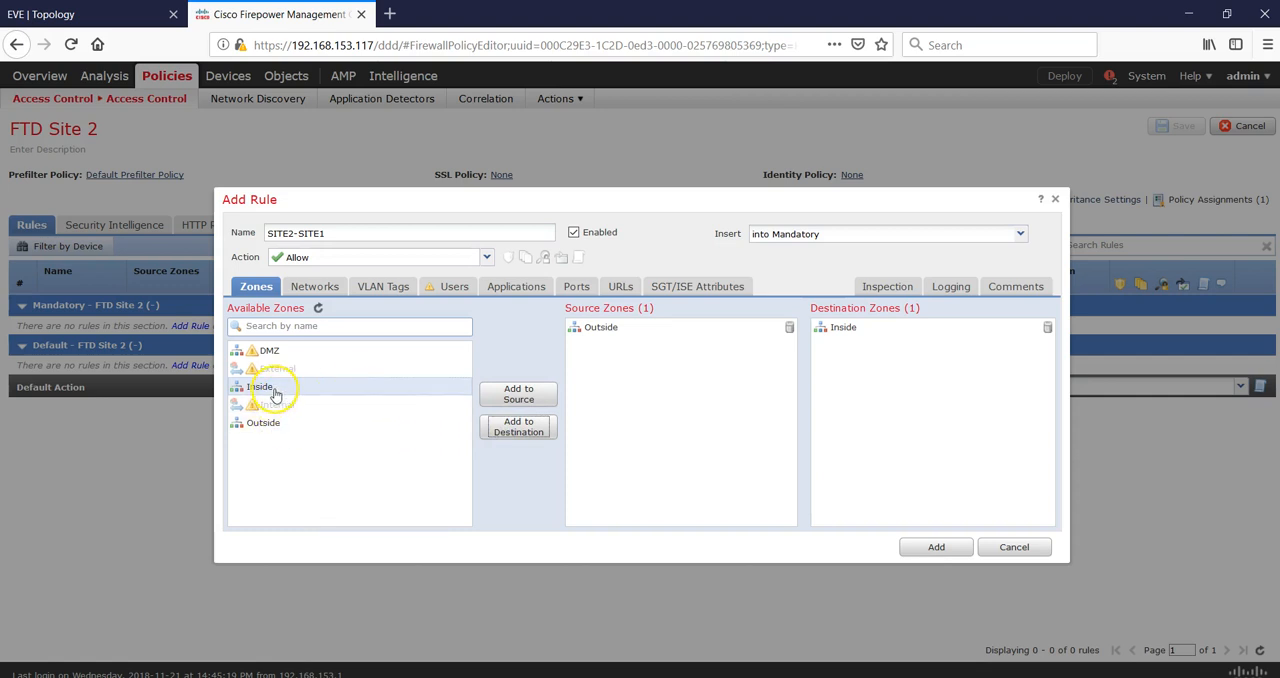
left_click(518, 394)
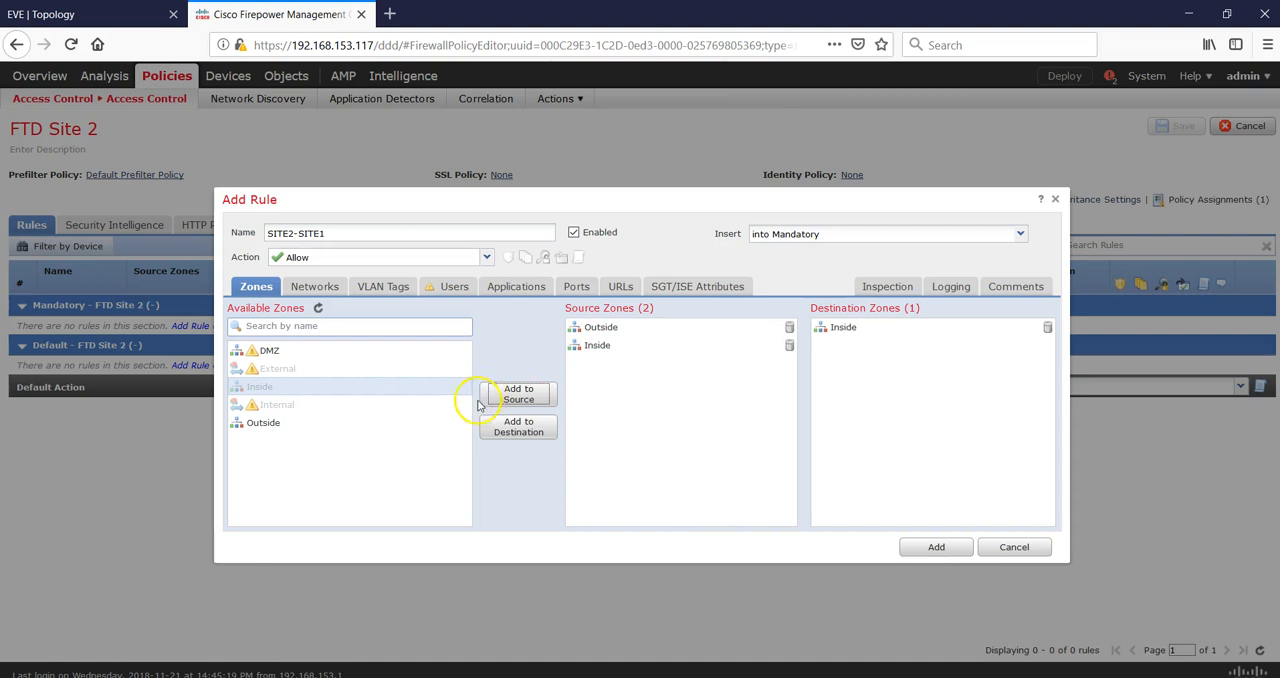
left_click(288, 432)
left_click(520, 428)
Add LAN1 and LAN2 as both source and destination networks of the SITE2-SITE1 rule.
left_click(315, 292)
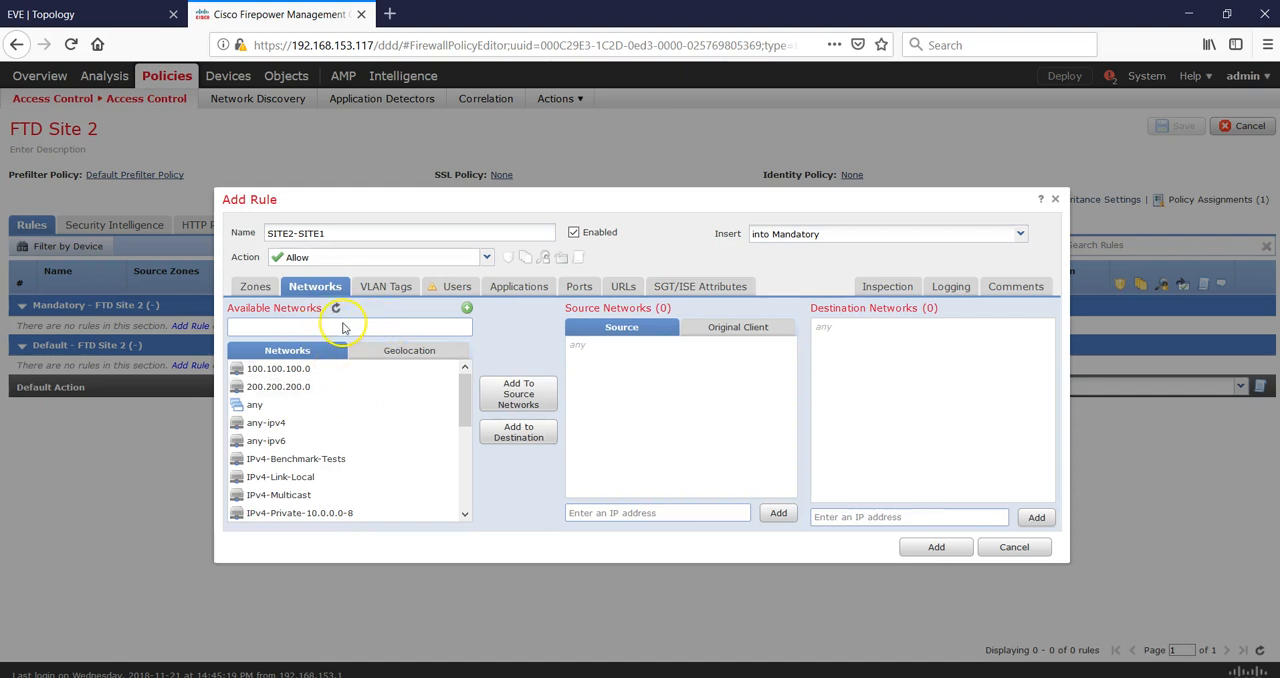
left_click_drag(464, 396, 466, 467)
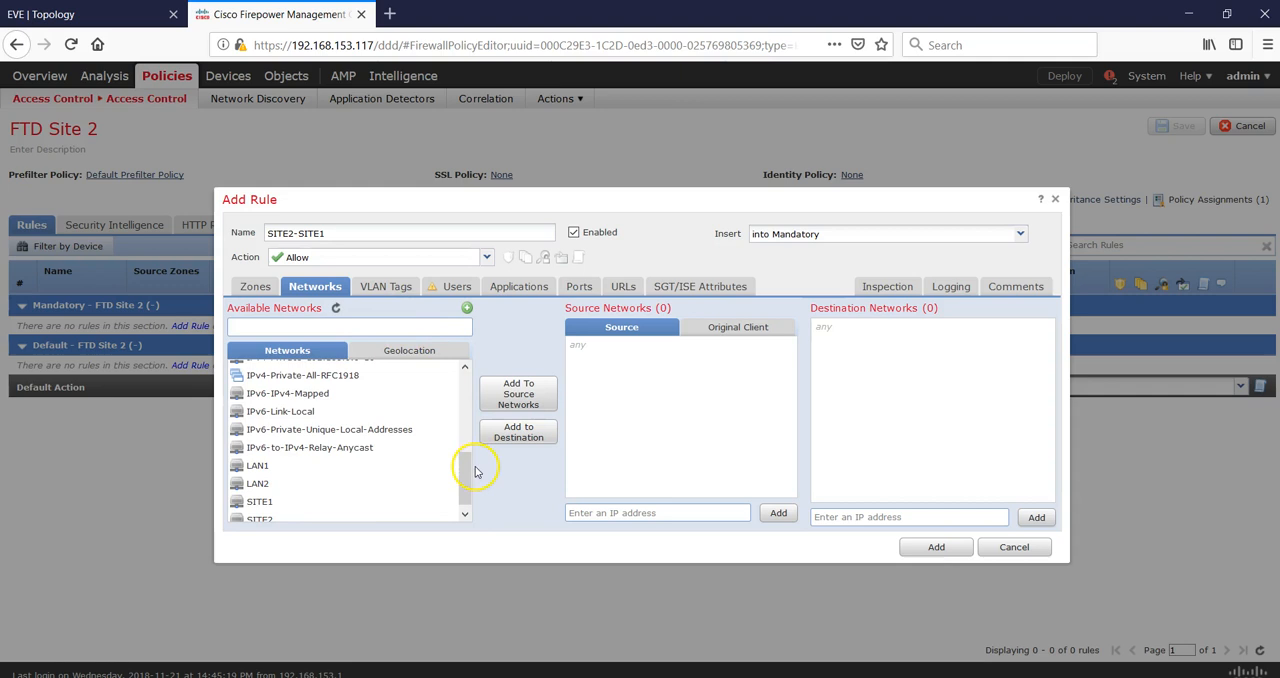
left_click(285, 466)
left_click(540, 389)
left_click(295, 484)
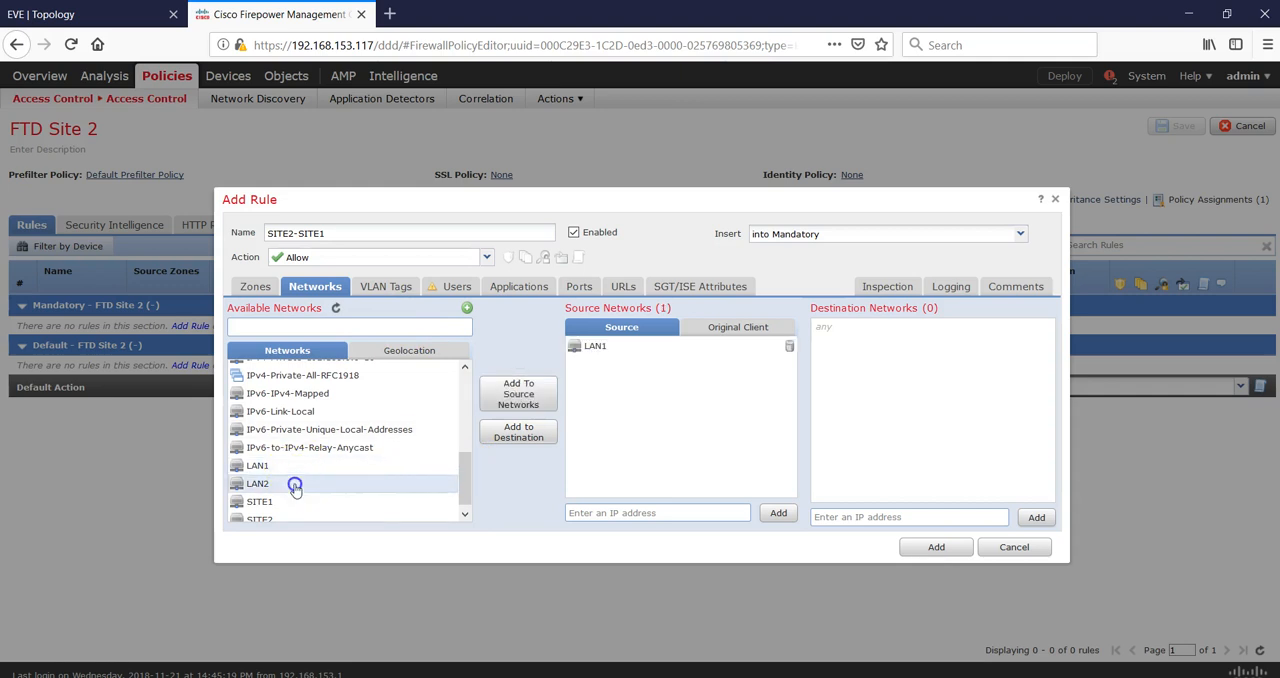
left_click(545, 393)
left_click(320, 466)
left_click(530, 429)
left_click(330, 484)
left_click(512, 438)
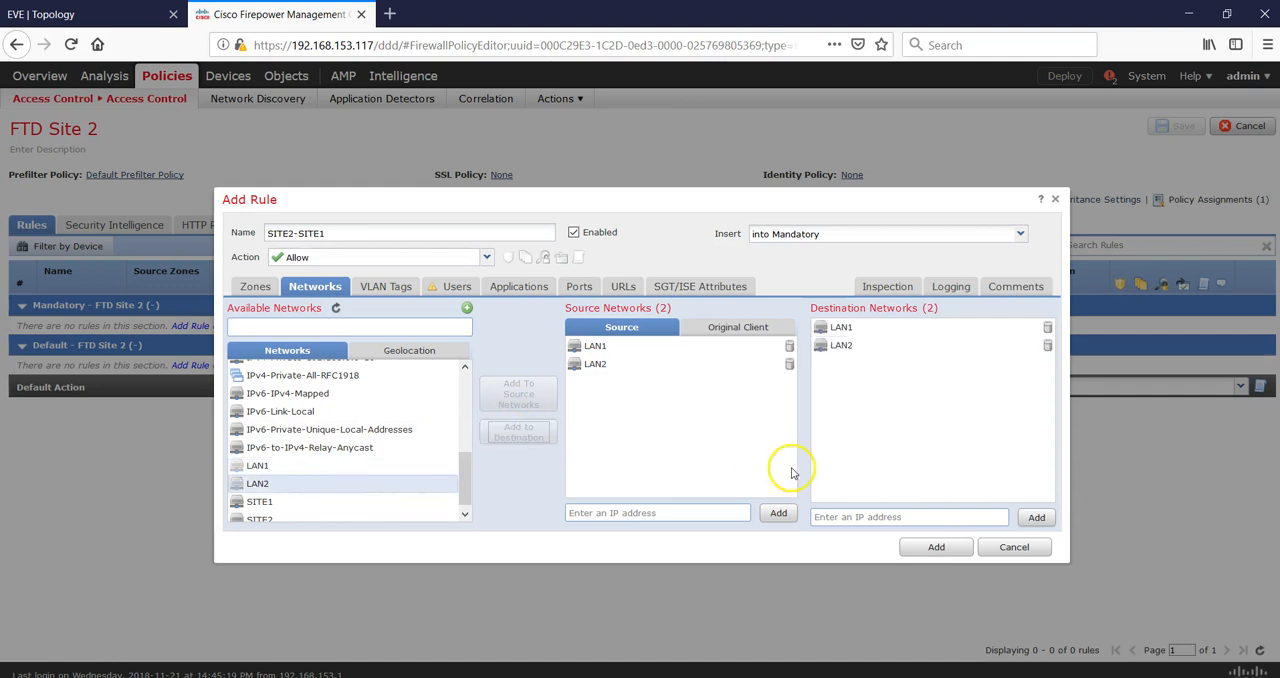
Enable logging at beginning of connection, add the SITE2-SITE1 rule and save the FTD Site 2 policy.
left_click(945, 286)
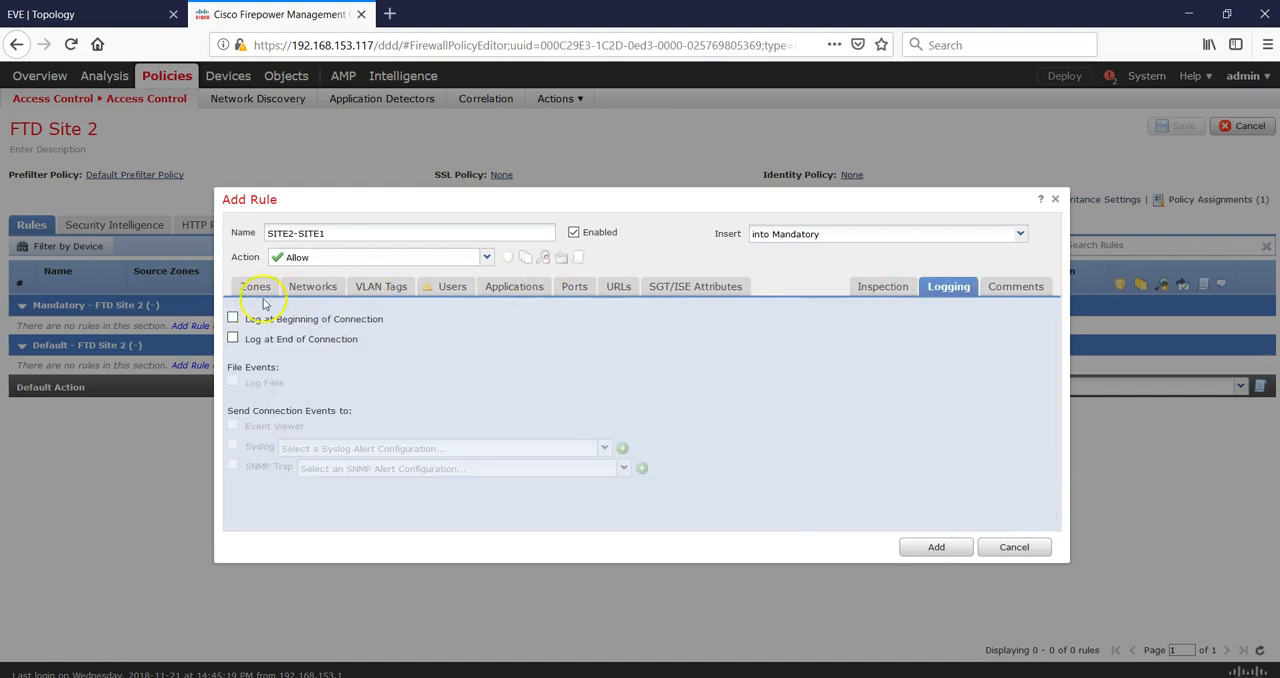
left_click(233, 319)
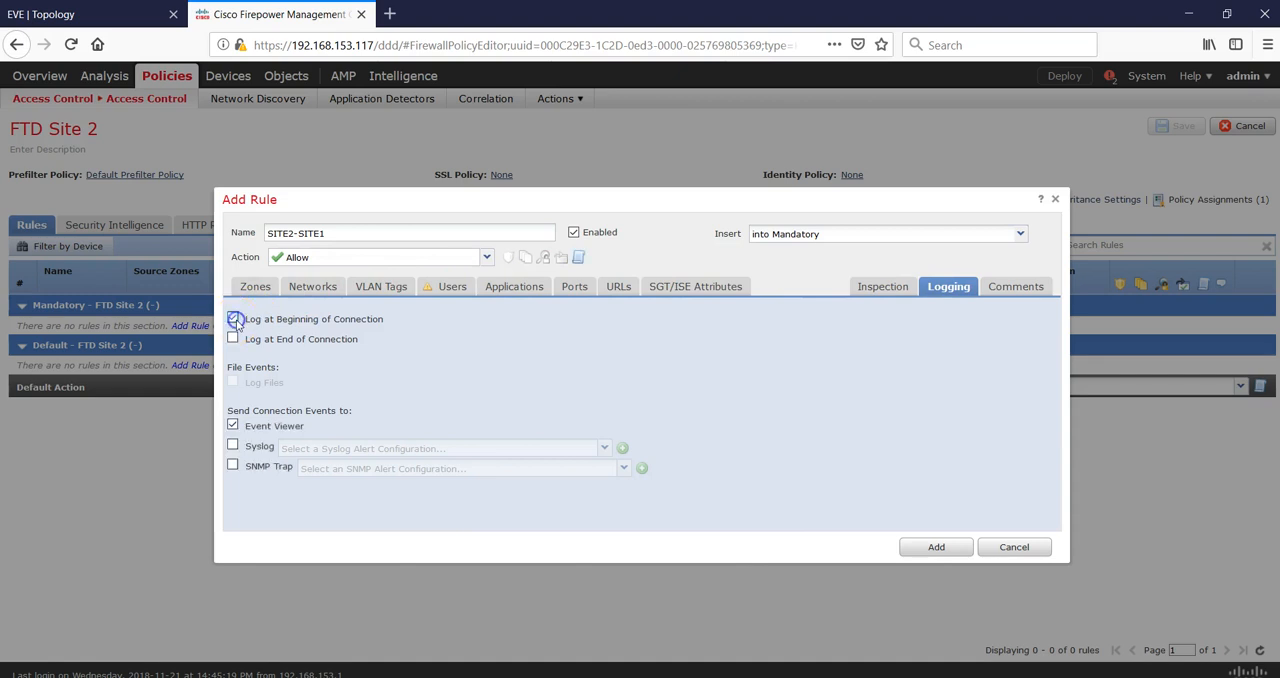
left_click(910, 547)
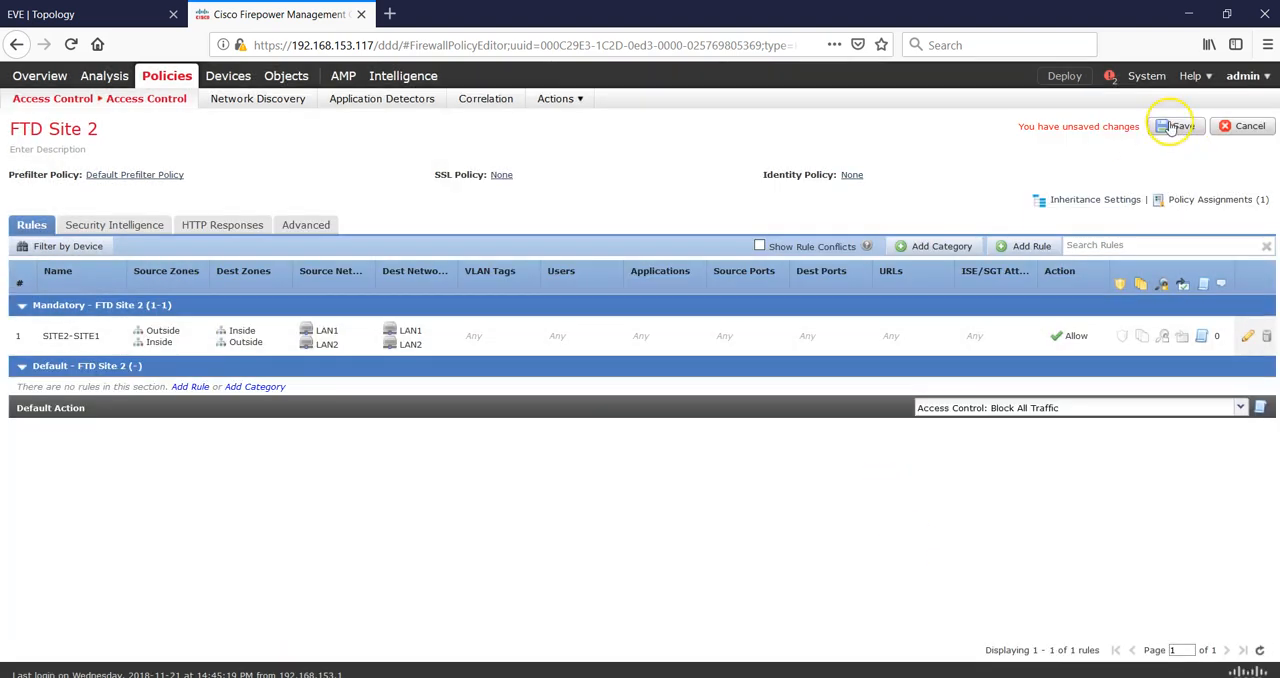
left_click(1175, 126)
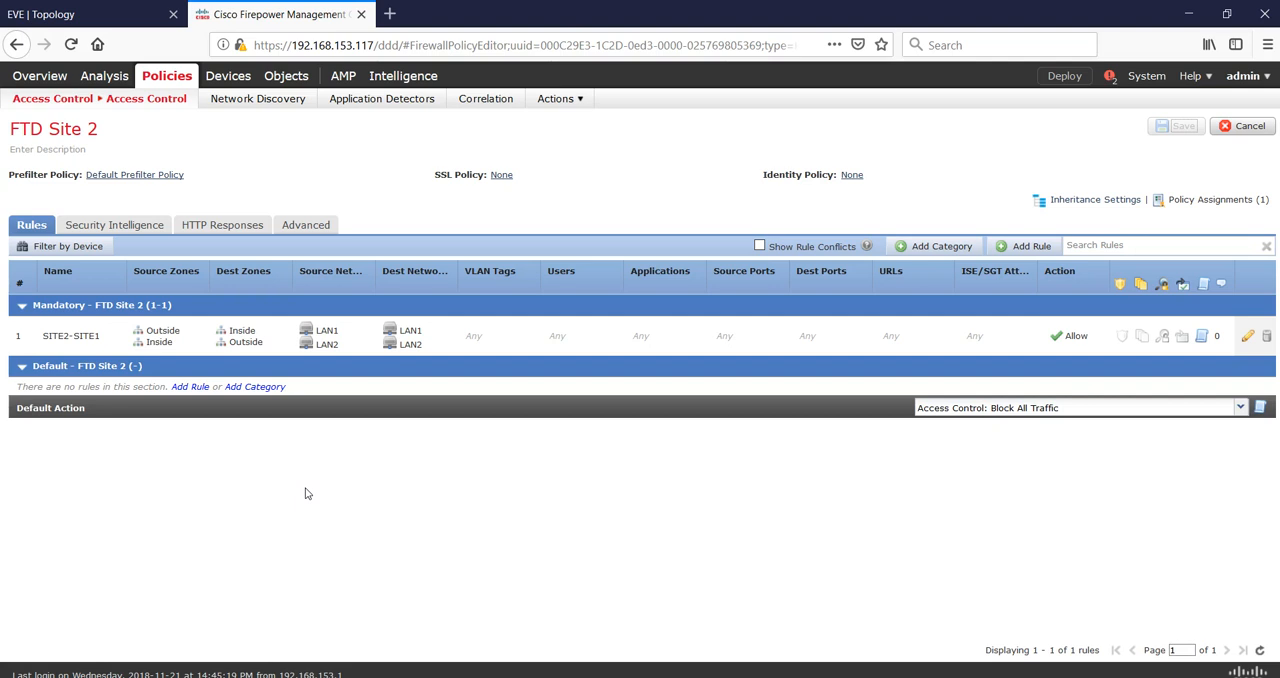
Deploy the policies to both FTD1 and FTD2.
left_click(1066, 77)
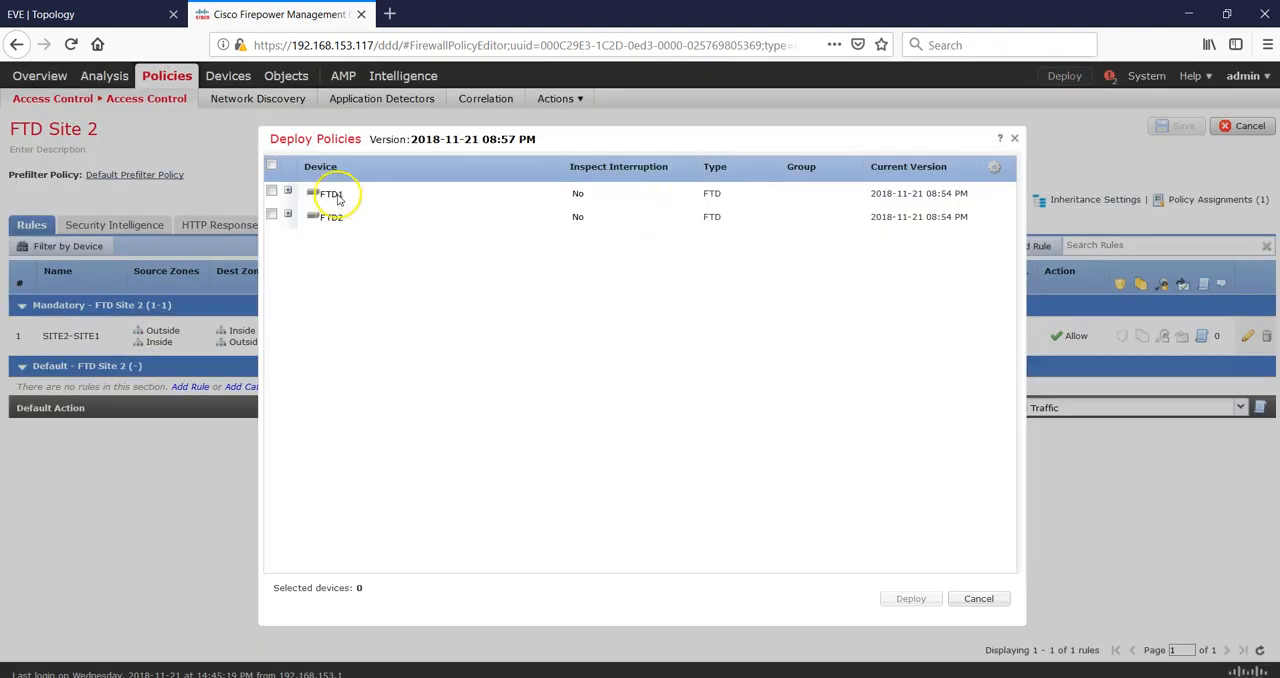
left_click(271, 166)
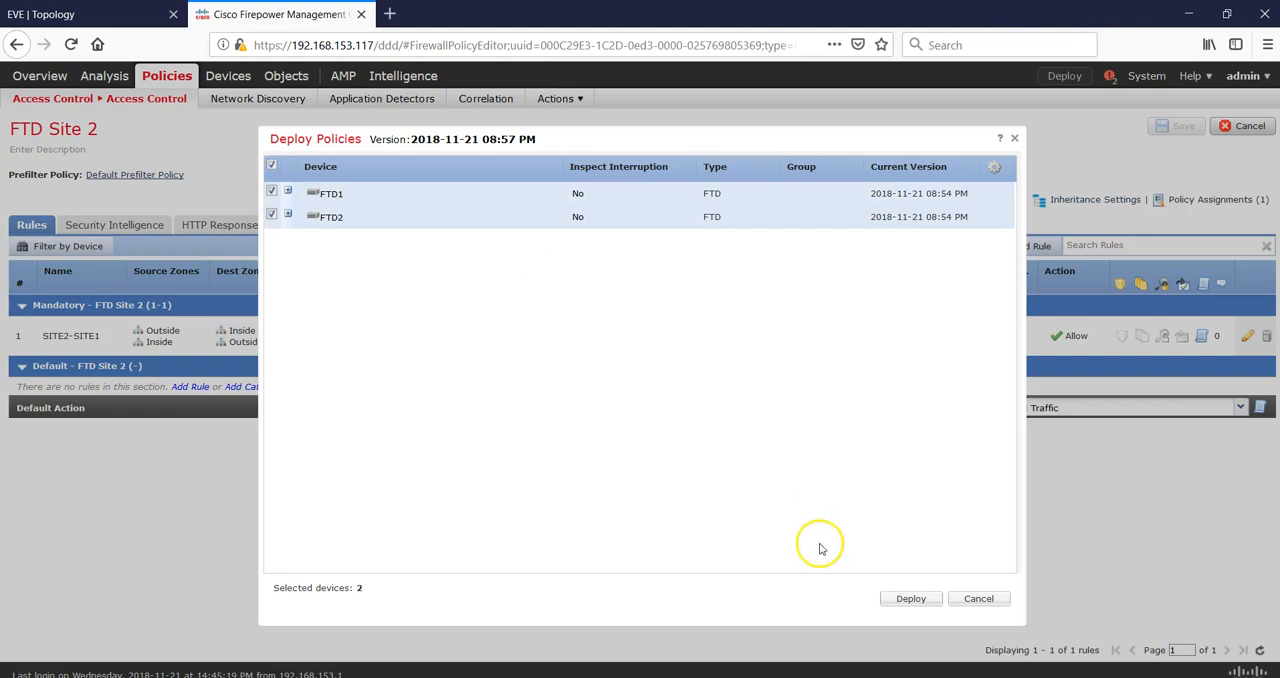
left_click(908, 598)
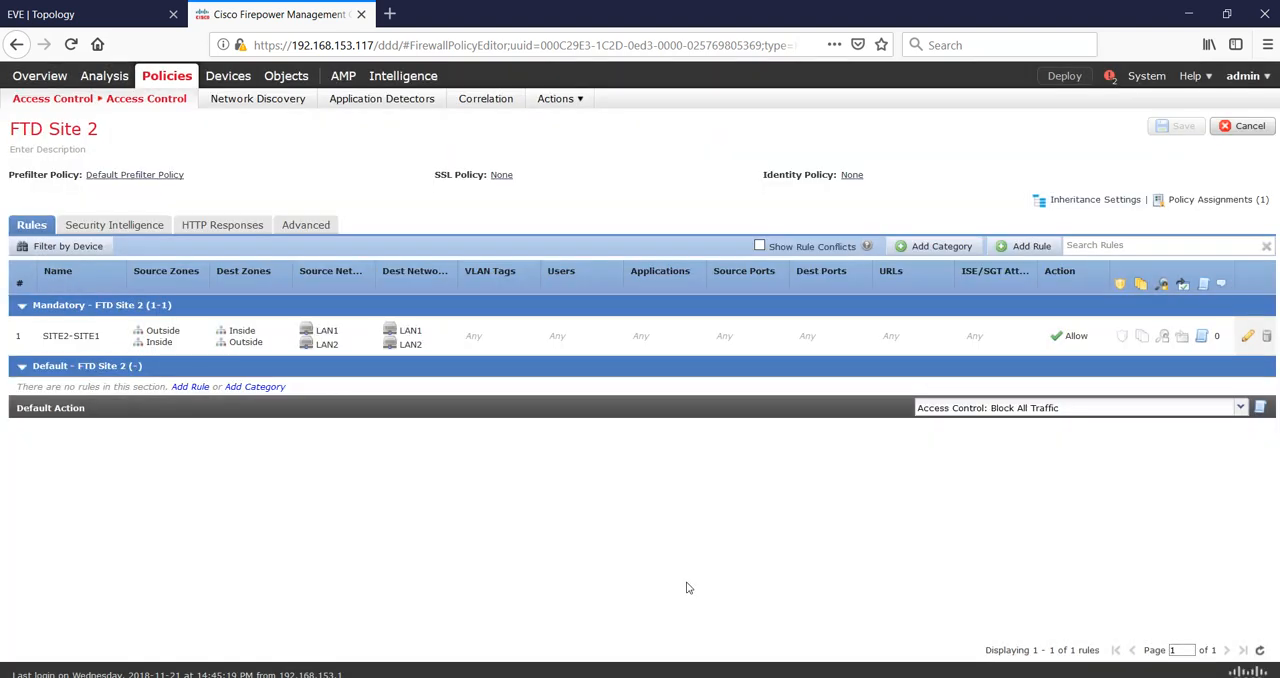
Check the deployment status for FTD1 and FTD2 in the notifications.
left_click(669, 573)
left_click(1108, 78)
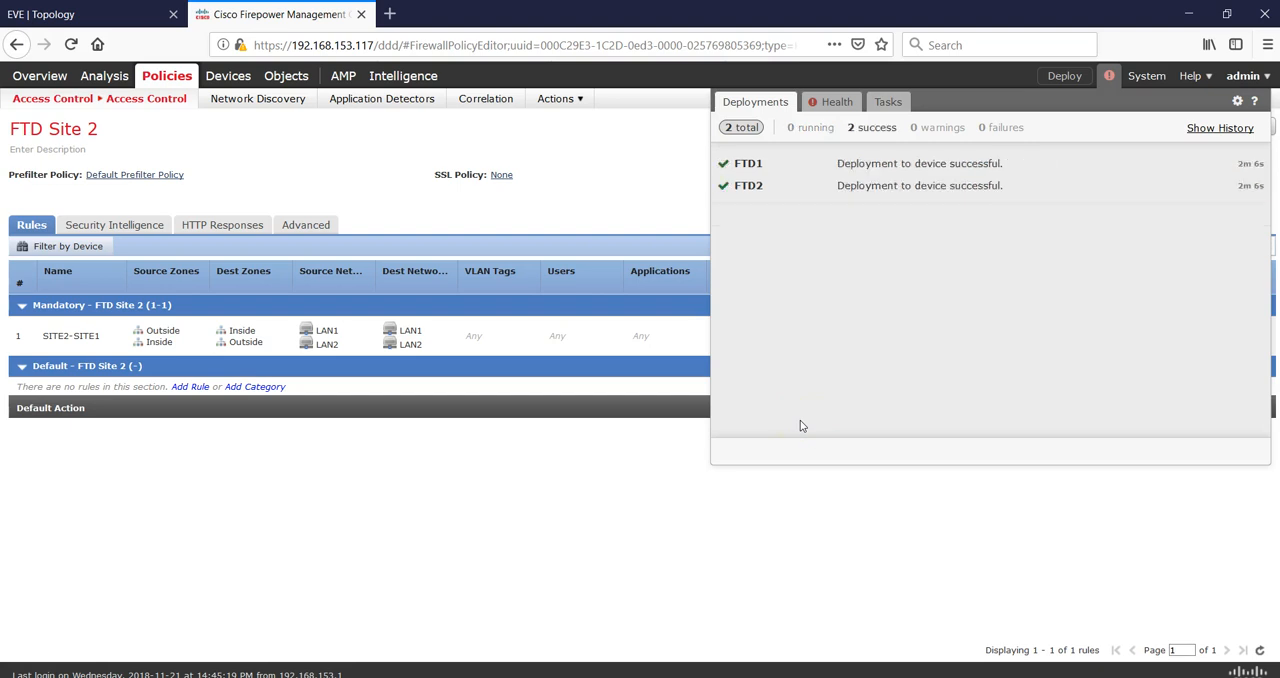
left_click(1108, 77)
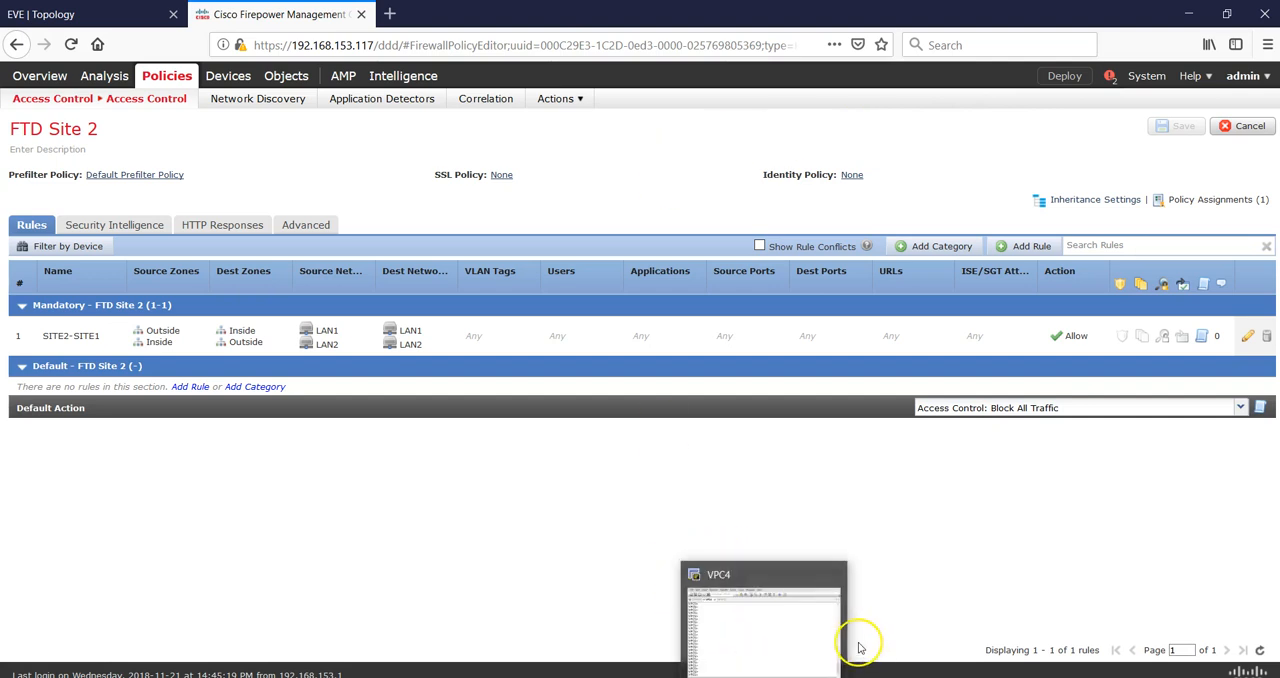
Open the FTD1 console window and log in as admin with the account password.
mouse_move(857, 667)
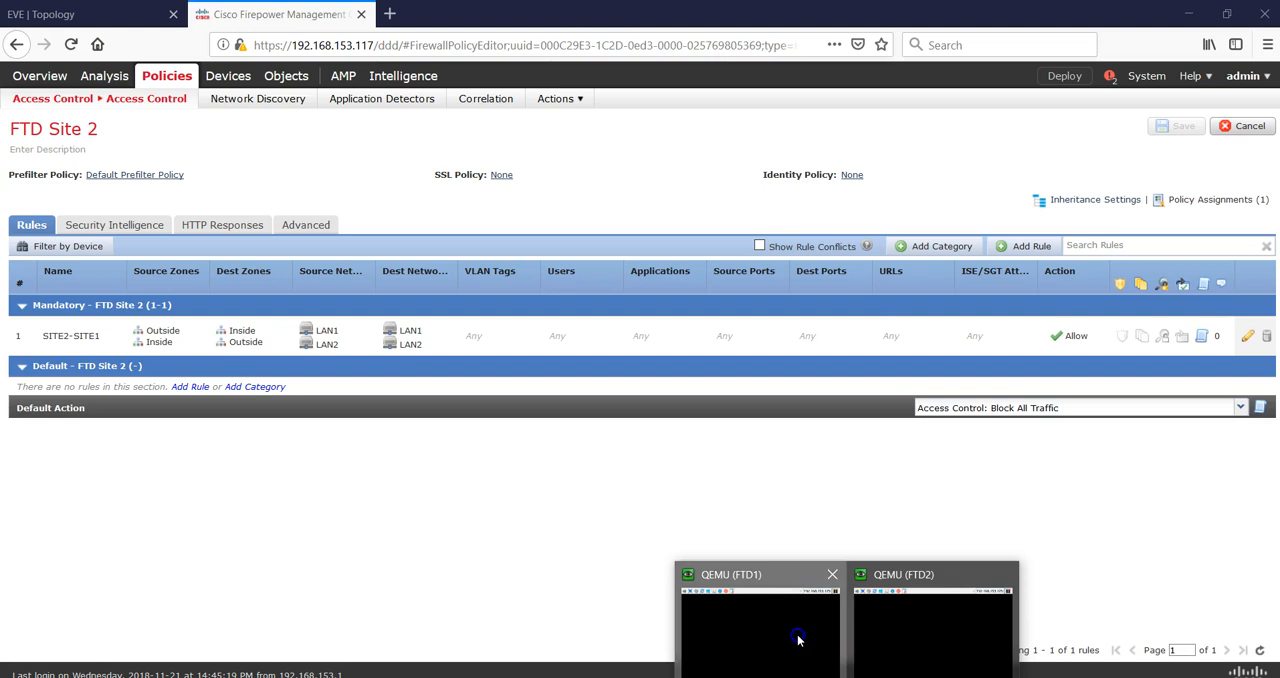
left_click(800, 636)
left_click_drag(694, 201, 504, 136)
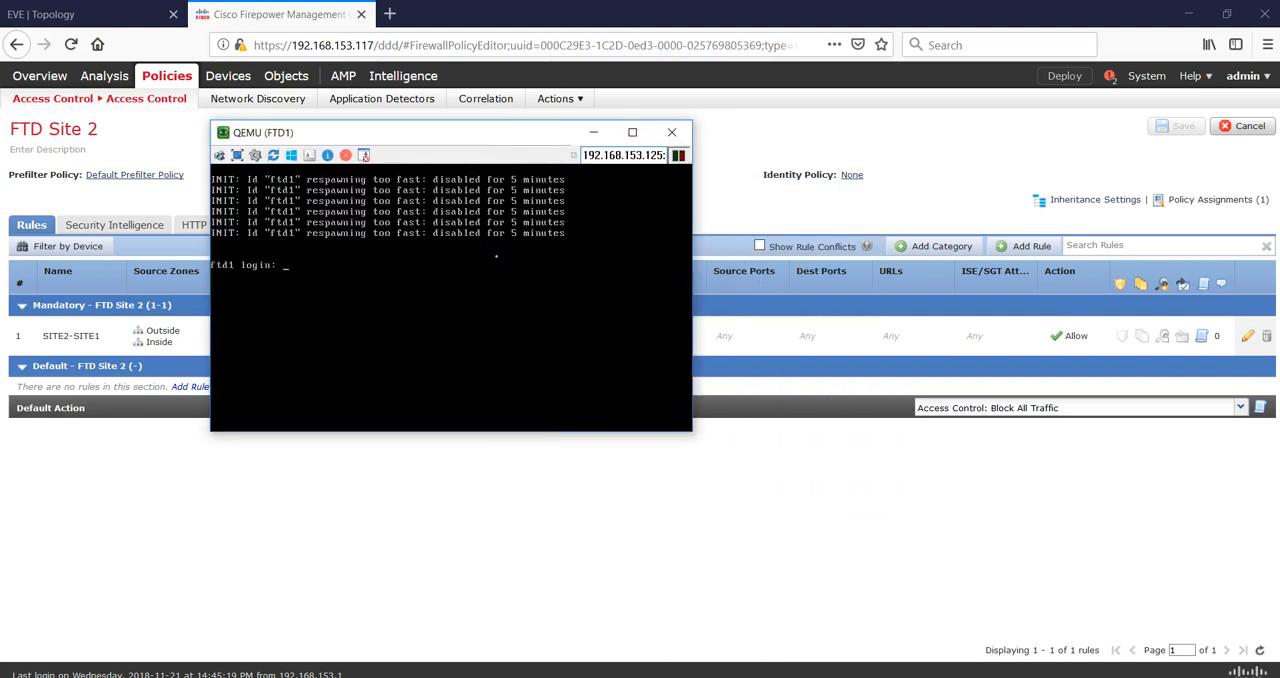
type("admin")
key("Return")
key("Return")
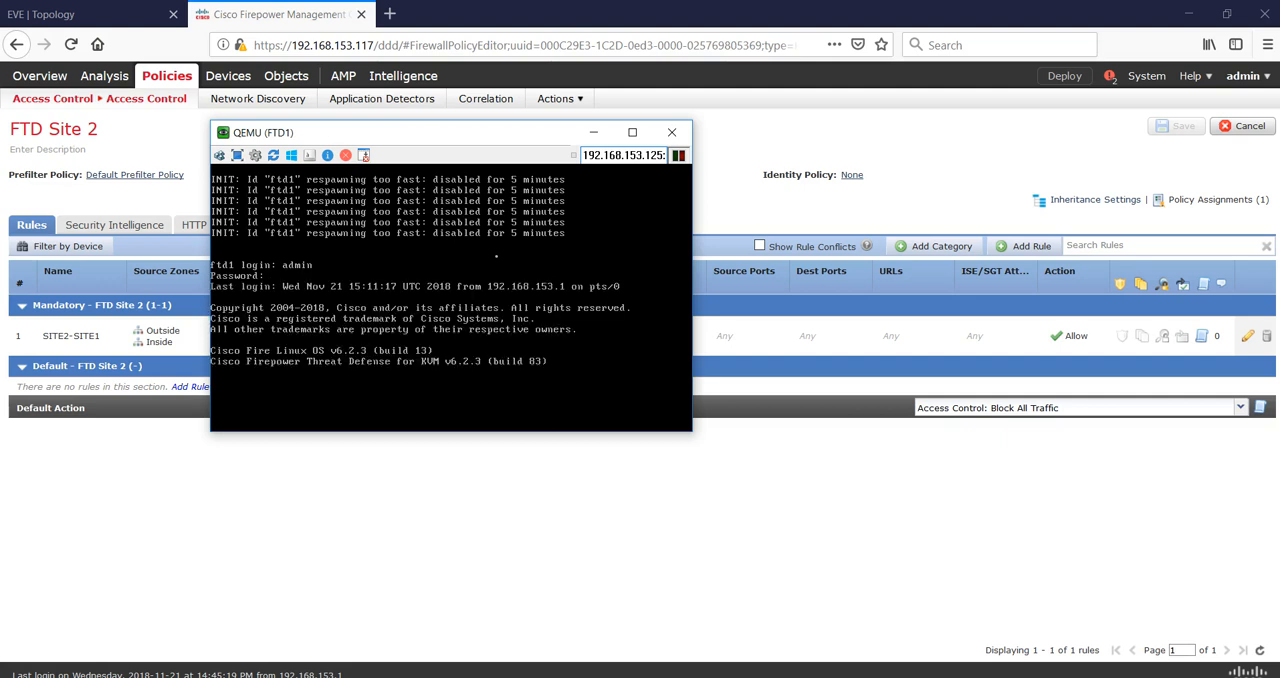
key("Return")
key("Return")
Switch to the topology, open the VPC4 terminal and display its IP configuration with show ip.
left_click(160, 15)
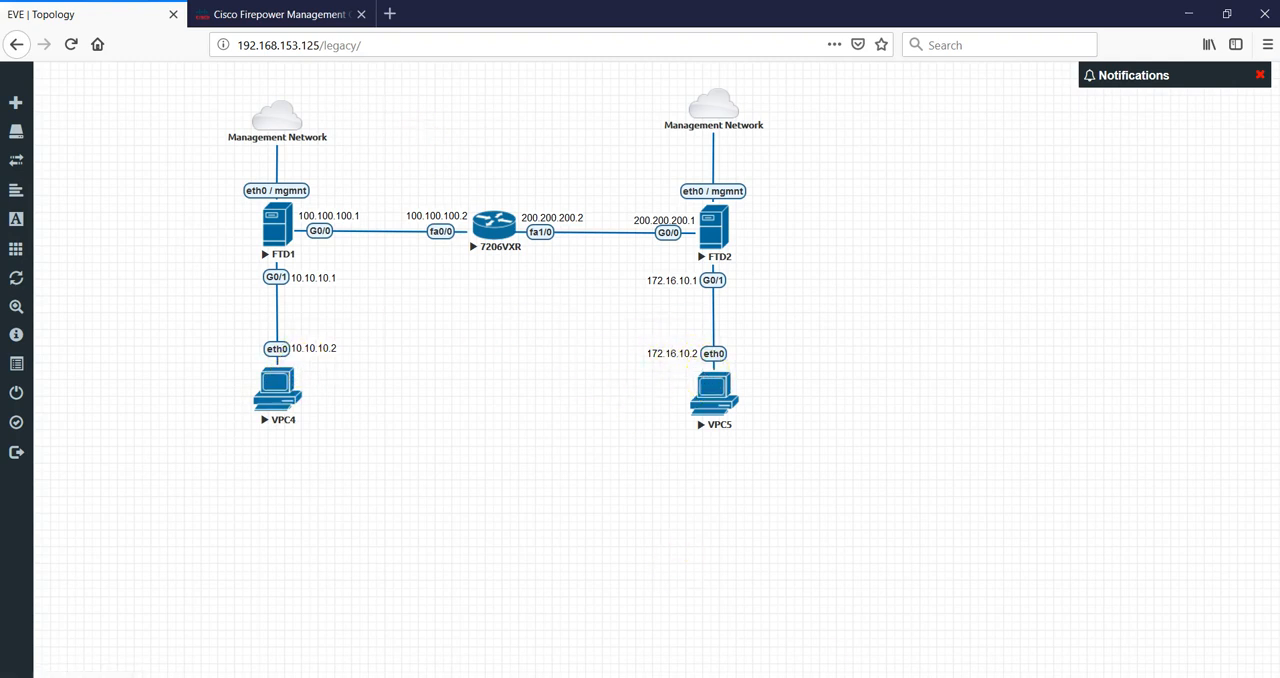
left_click(766, 615)
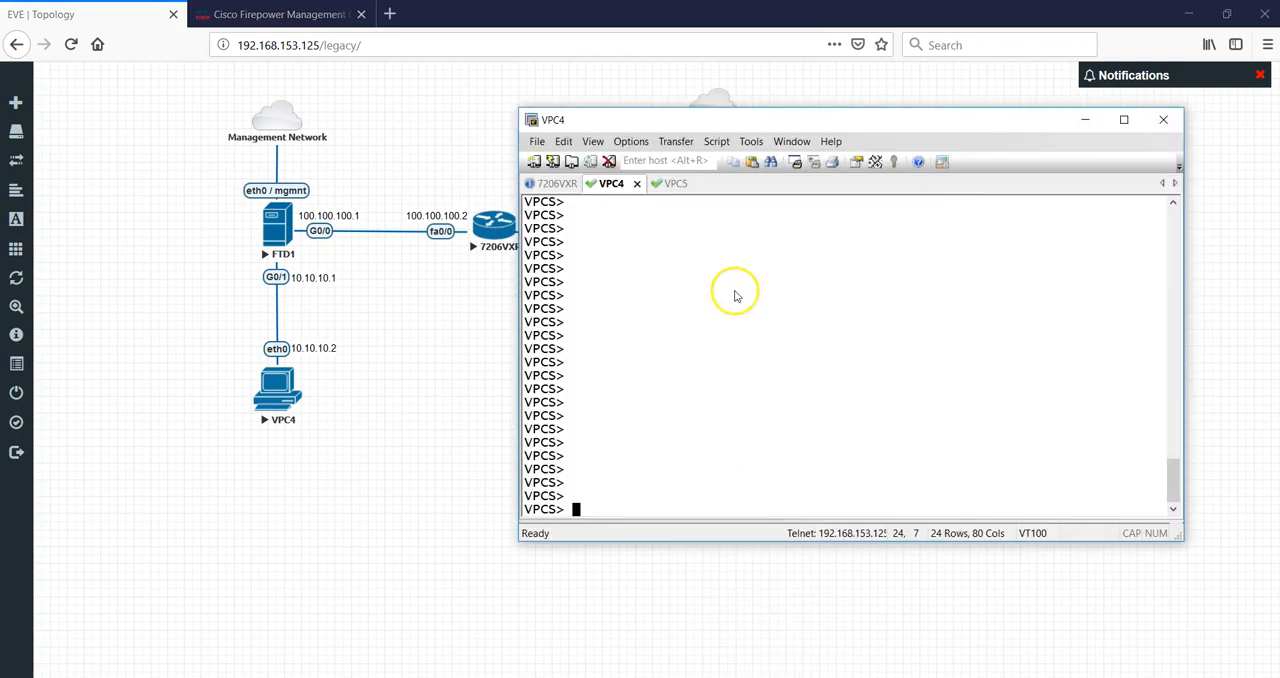
type("ping")
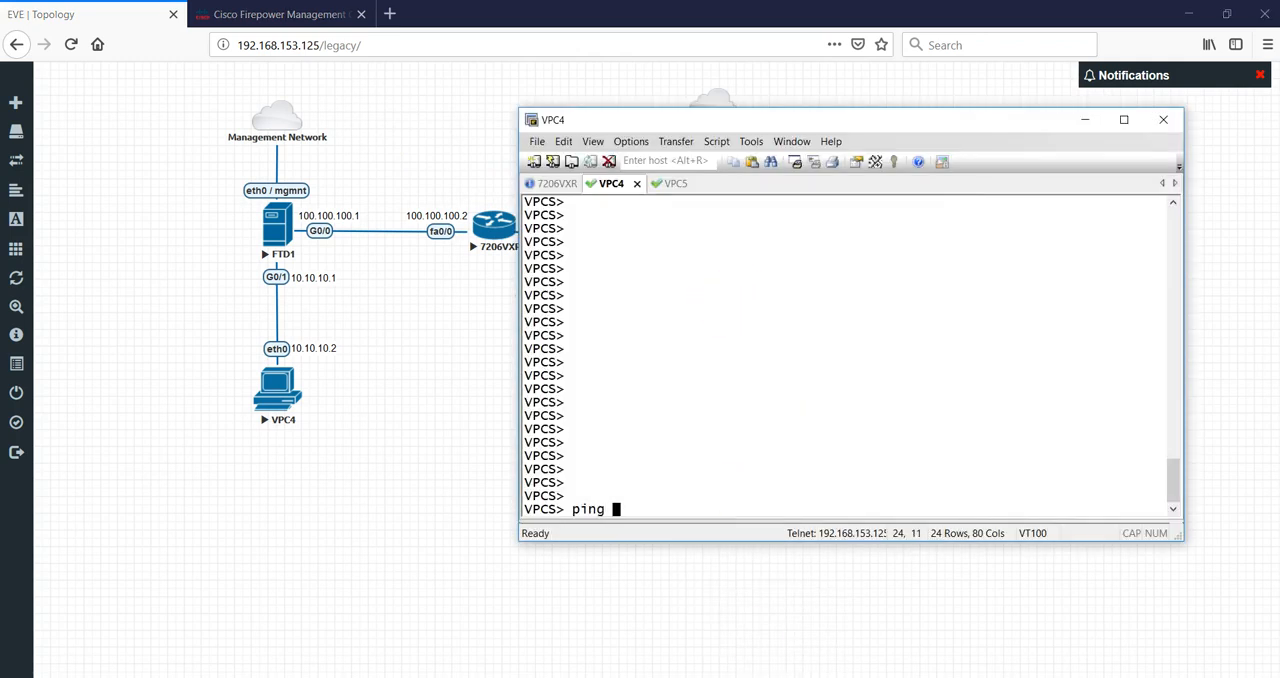
key("BackSpace")
key("BackSpace")
key("BackSpace")
key("BackSpace")
key("BackSpace")
type("show ip")
key("Return")
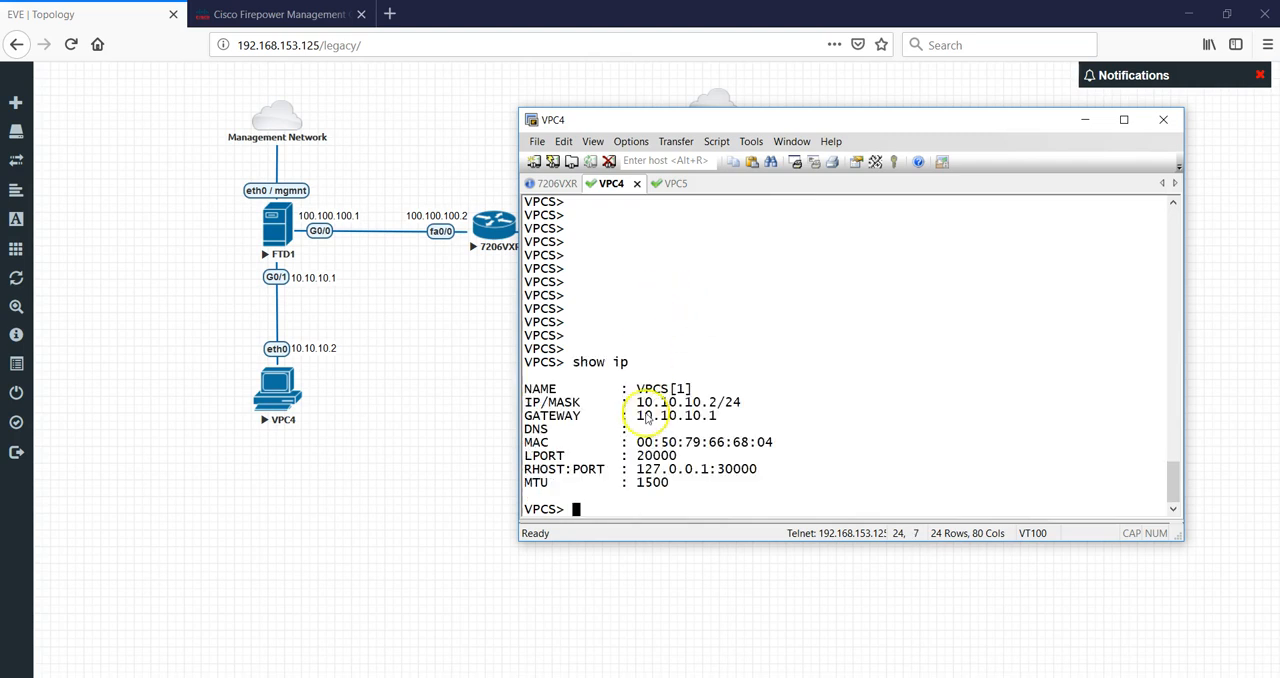
Ping 172.16.10.2 from VPC4 to test traffic across the VPN.
left_click_drag(637, 401, 716, 402)
type("ping ")
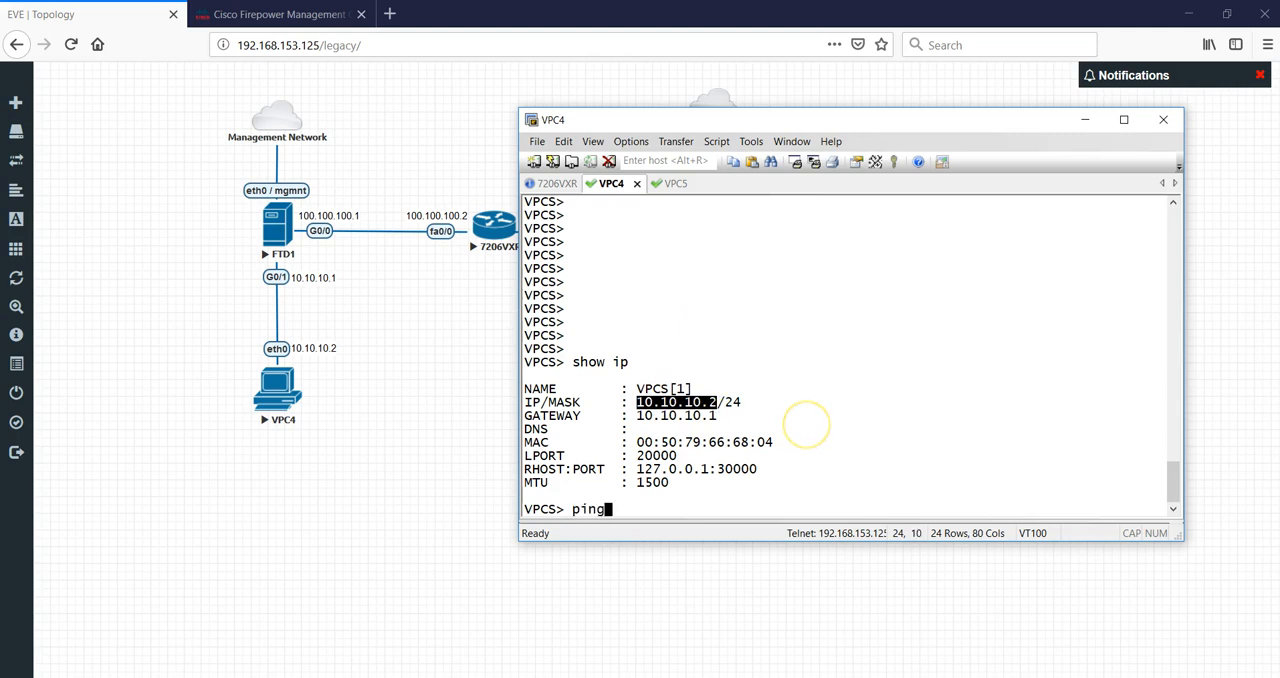
type("172.16.10")
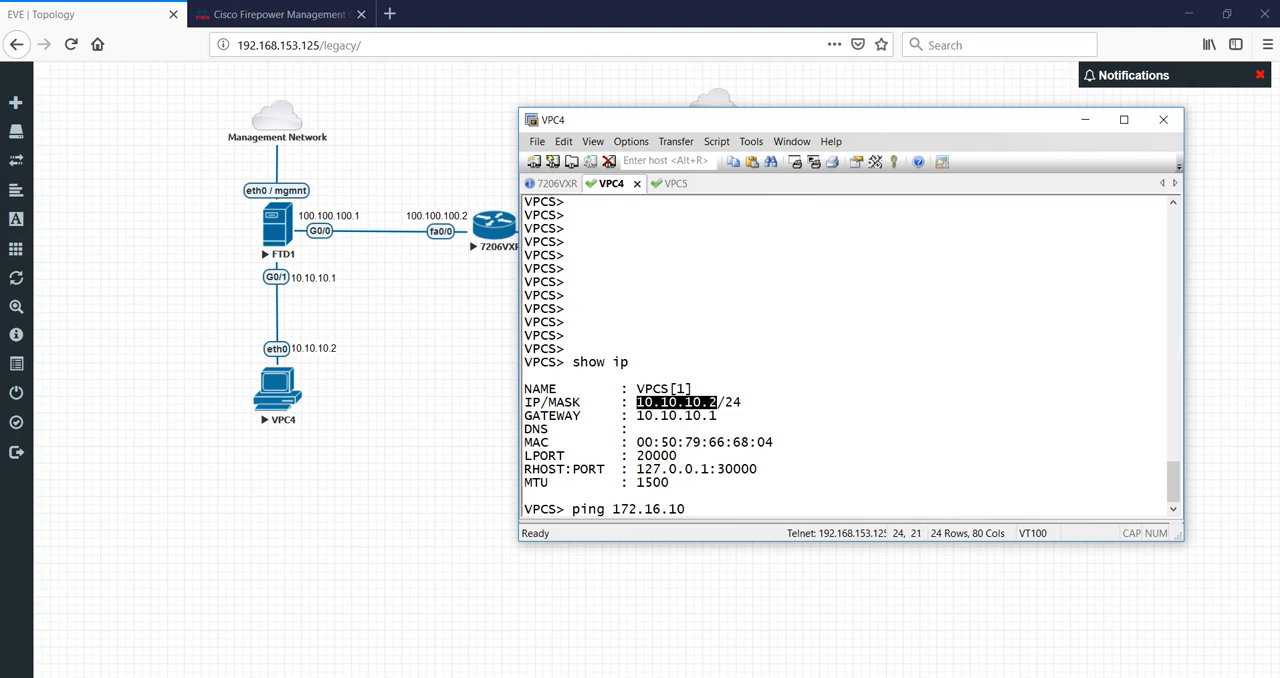
type(".2")
key("Return")
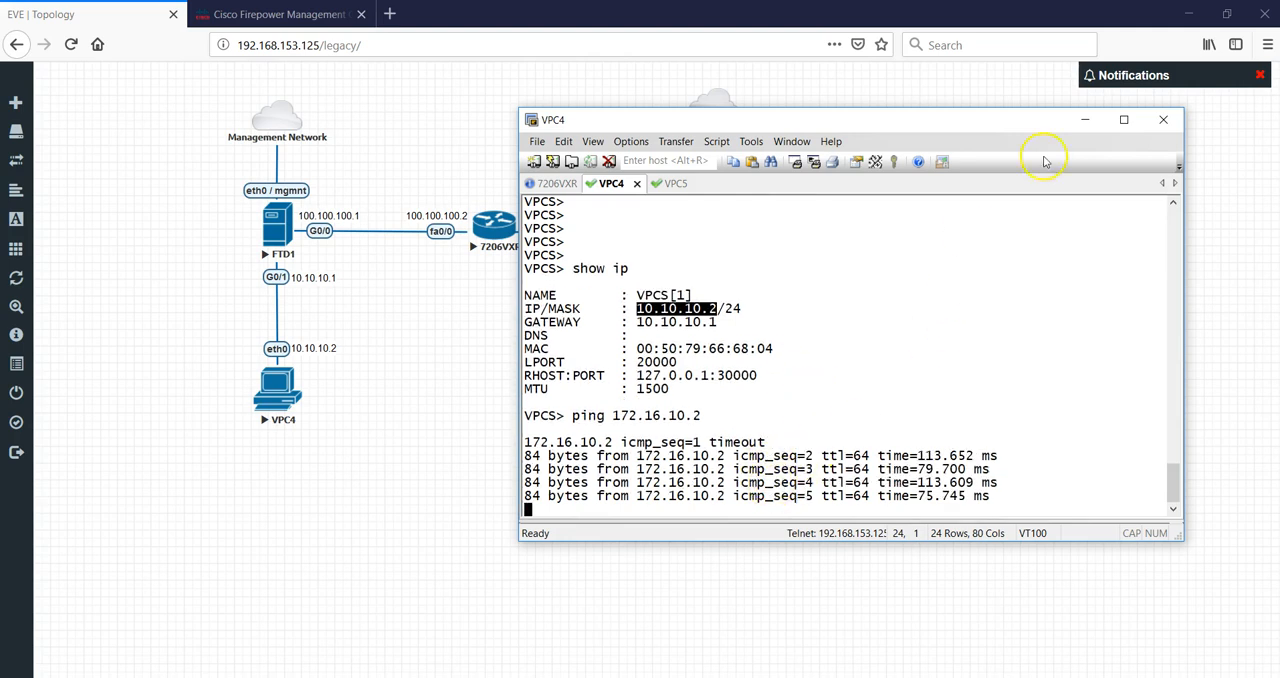
left_click(1085, 121)
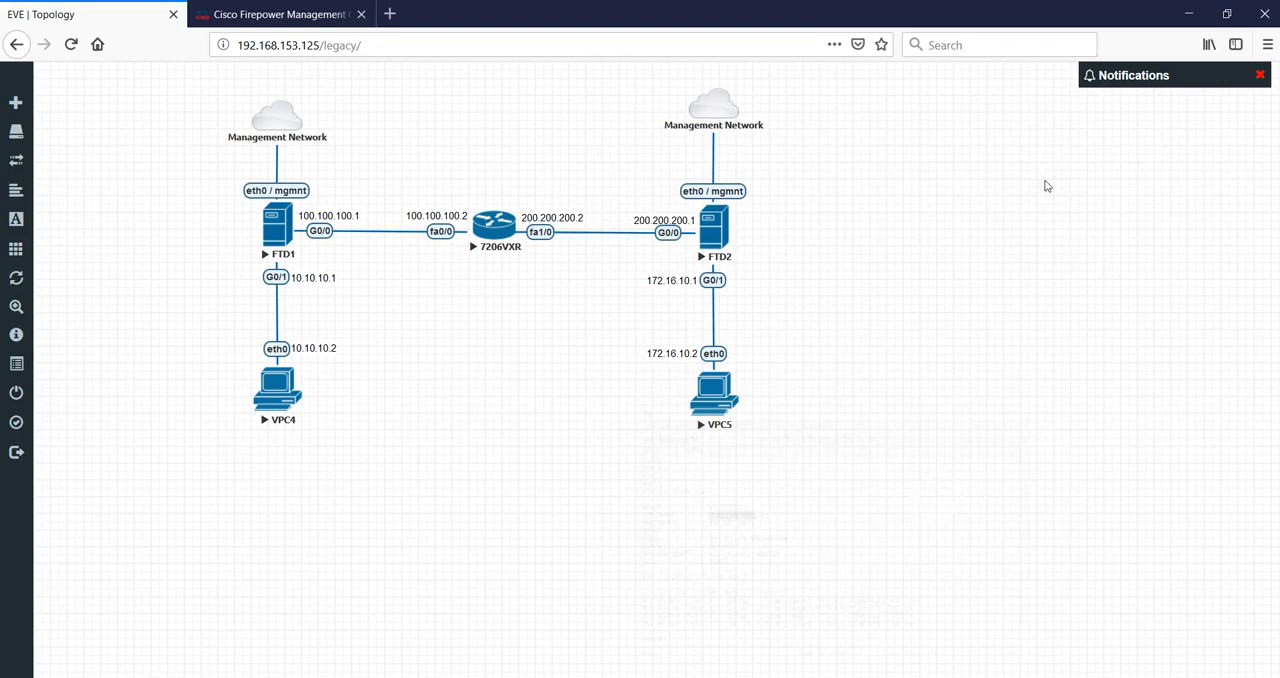
left_click(797, 638)
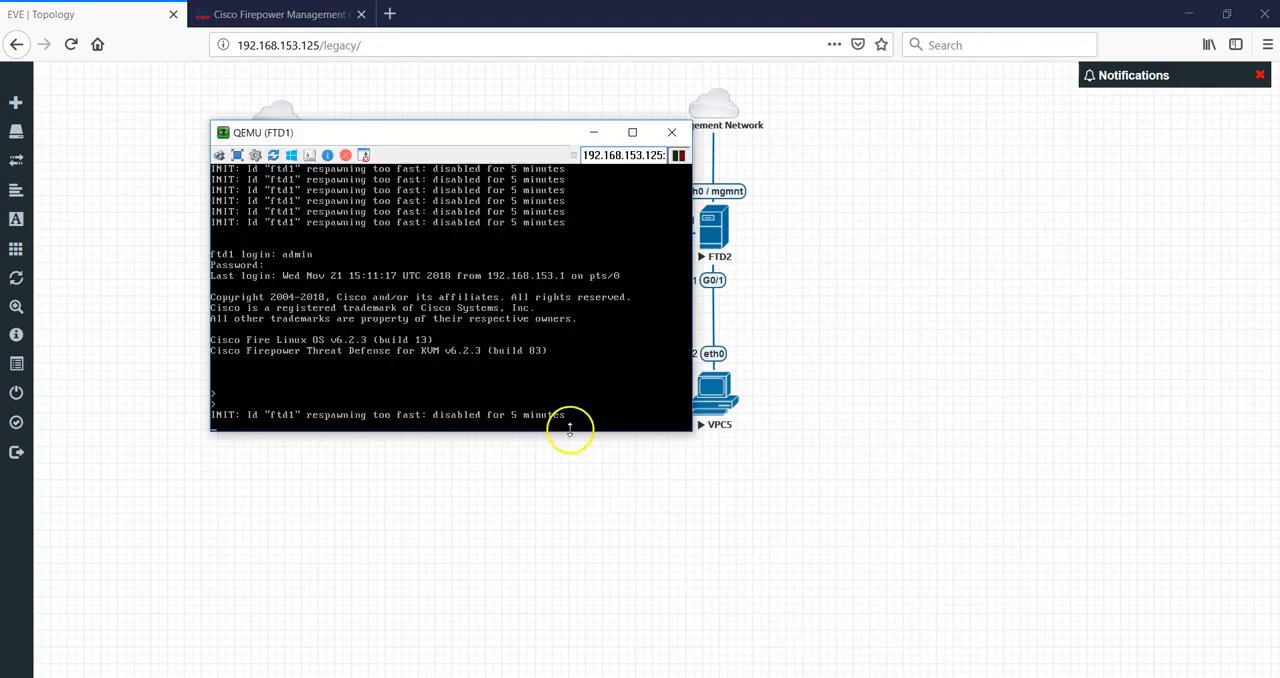
key("Return")
key("Return")
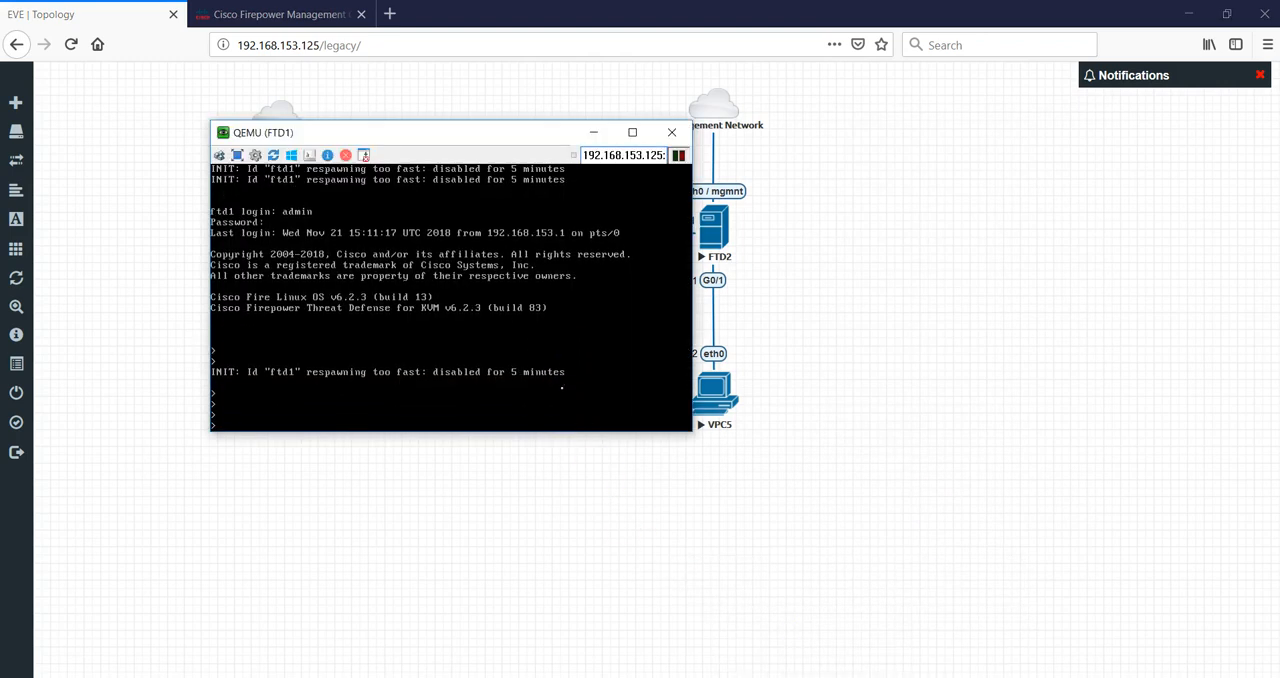
left_click(600, 139)
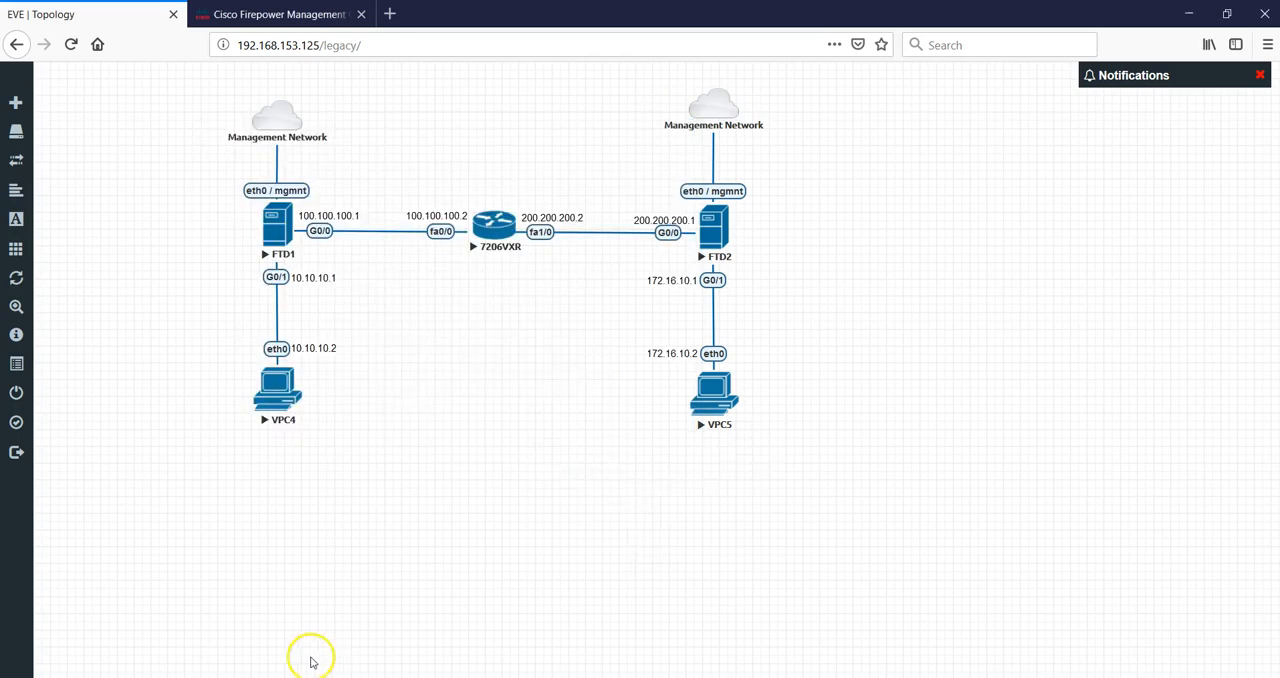
Launch PuTTY, open an SSH session to 192.168.153.118 and enter admin as the login.
key("super")
type("putty")
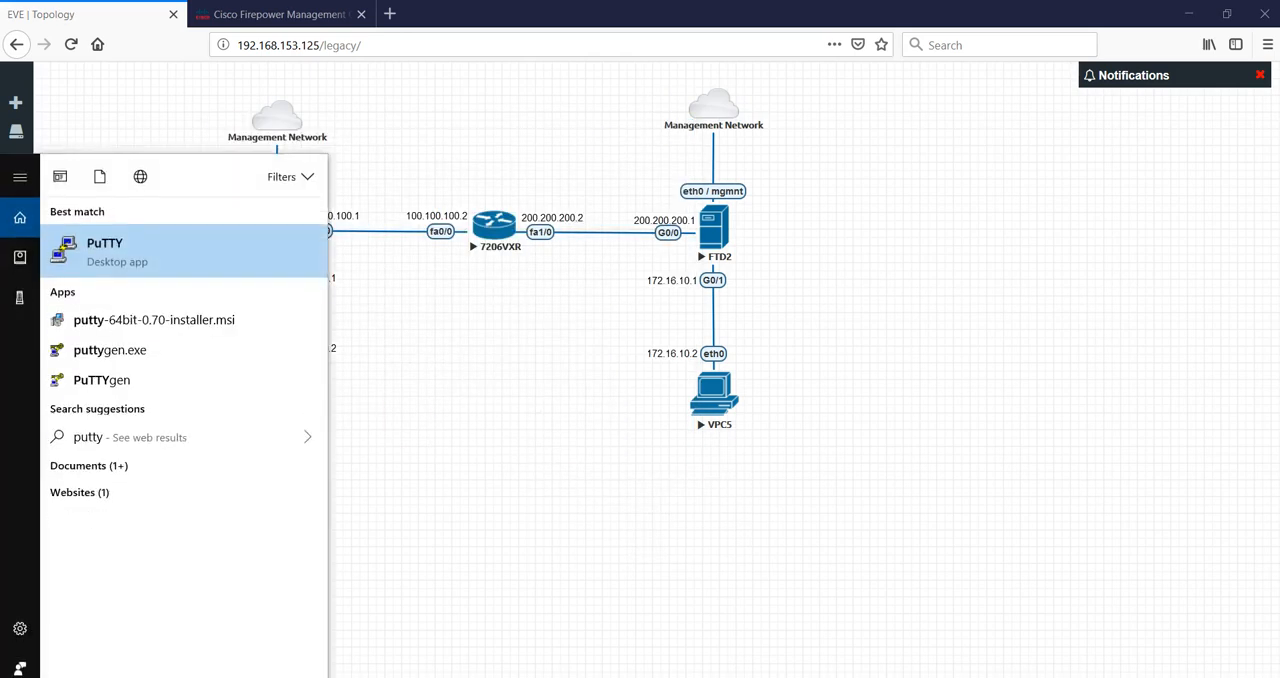
key("Return")
type("192.168.153.118")
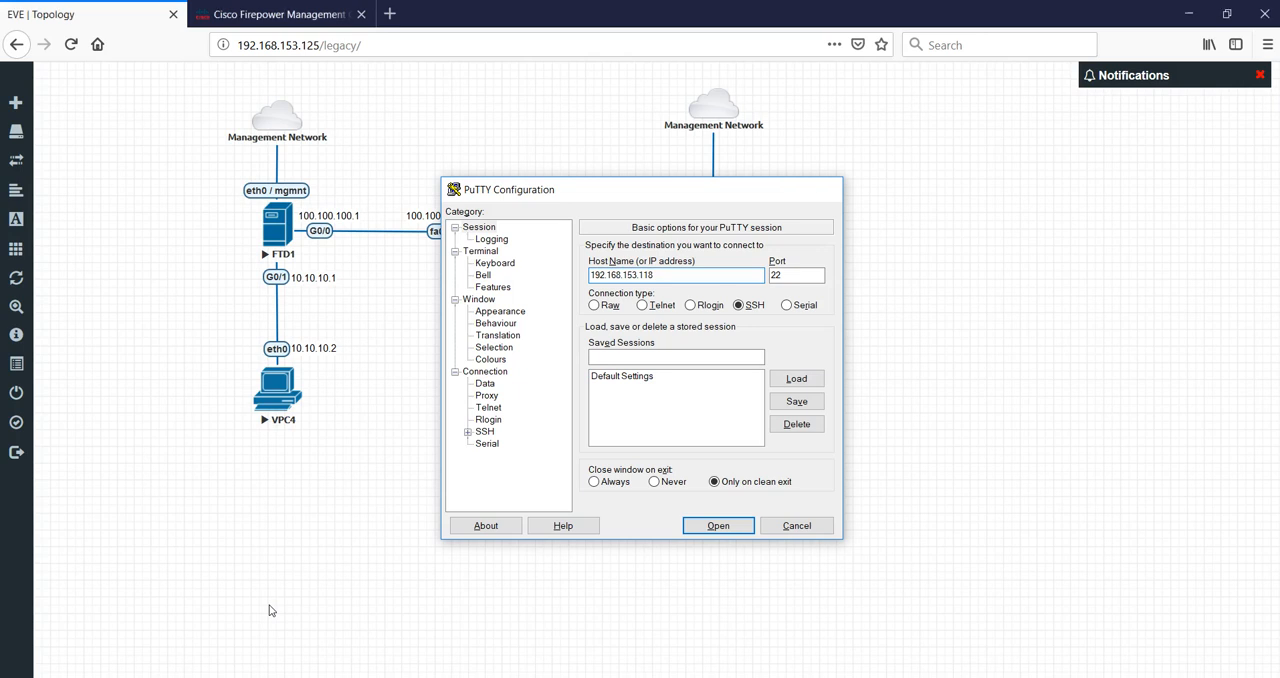
key("Return")
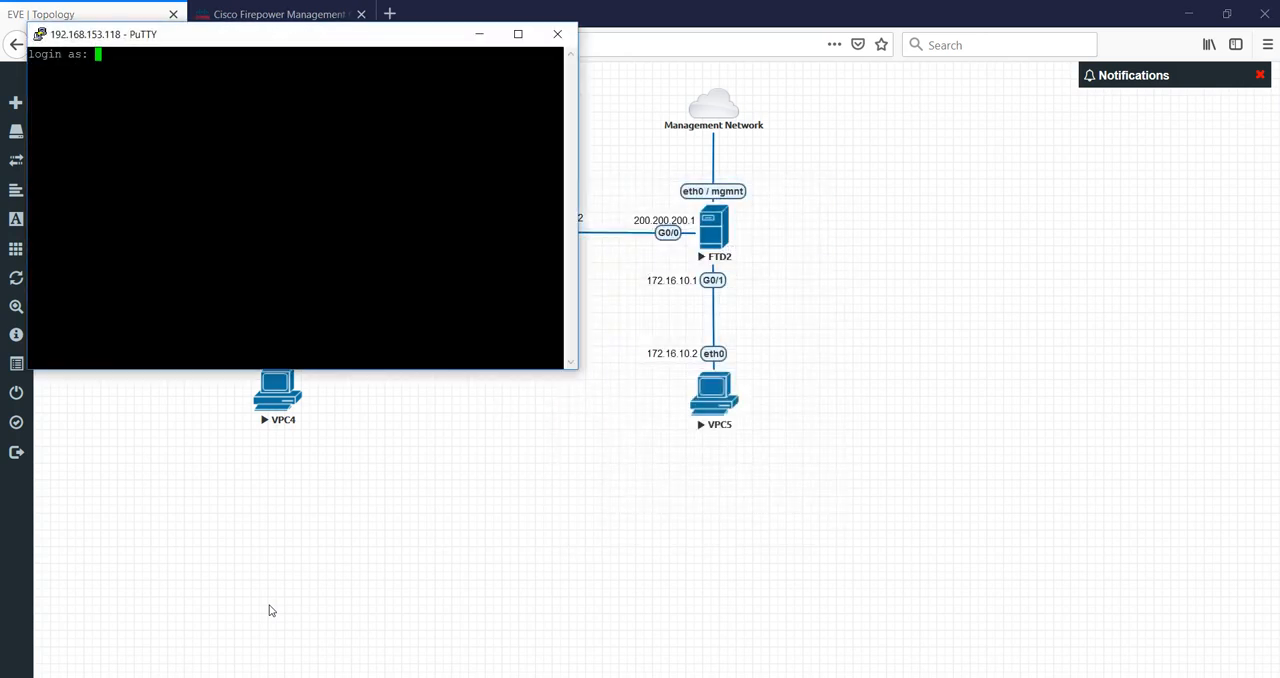
type("admin")
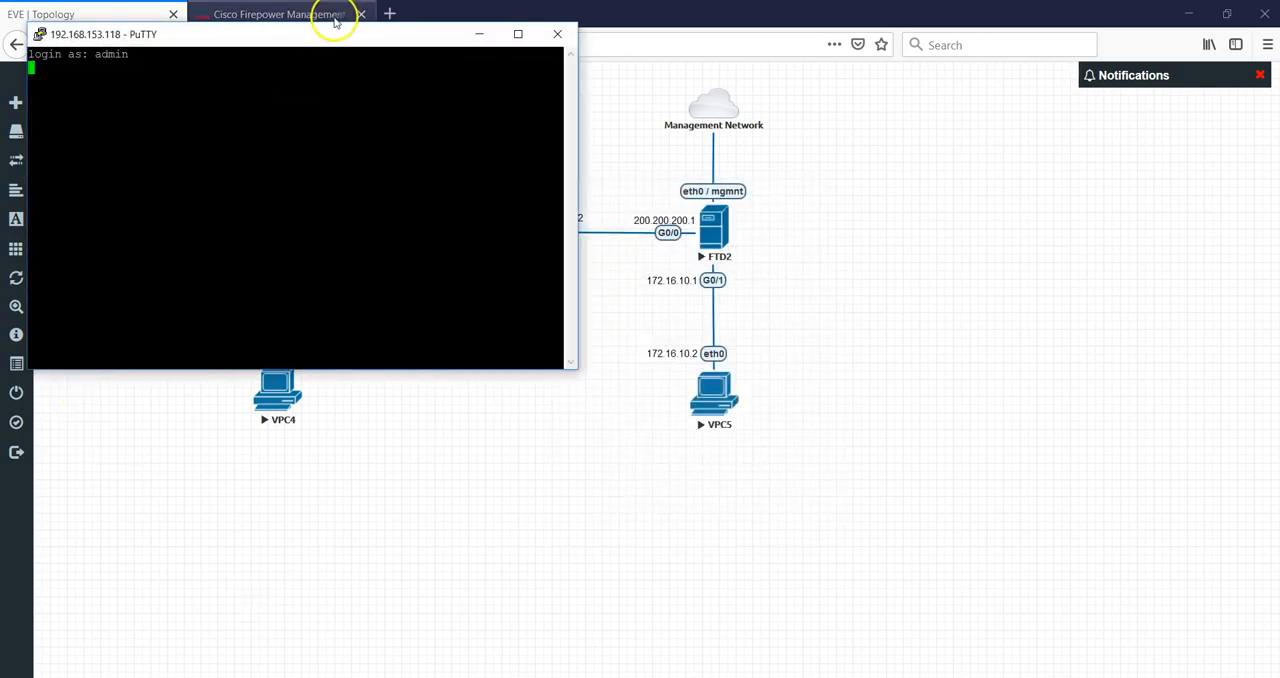
Start a new PuTTY session to 192.168.153.119 and enter admin as the login.
right_click(309, 35)
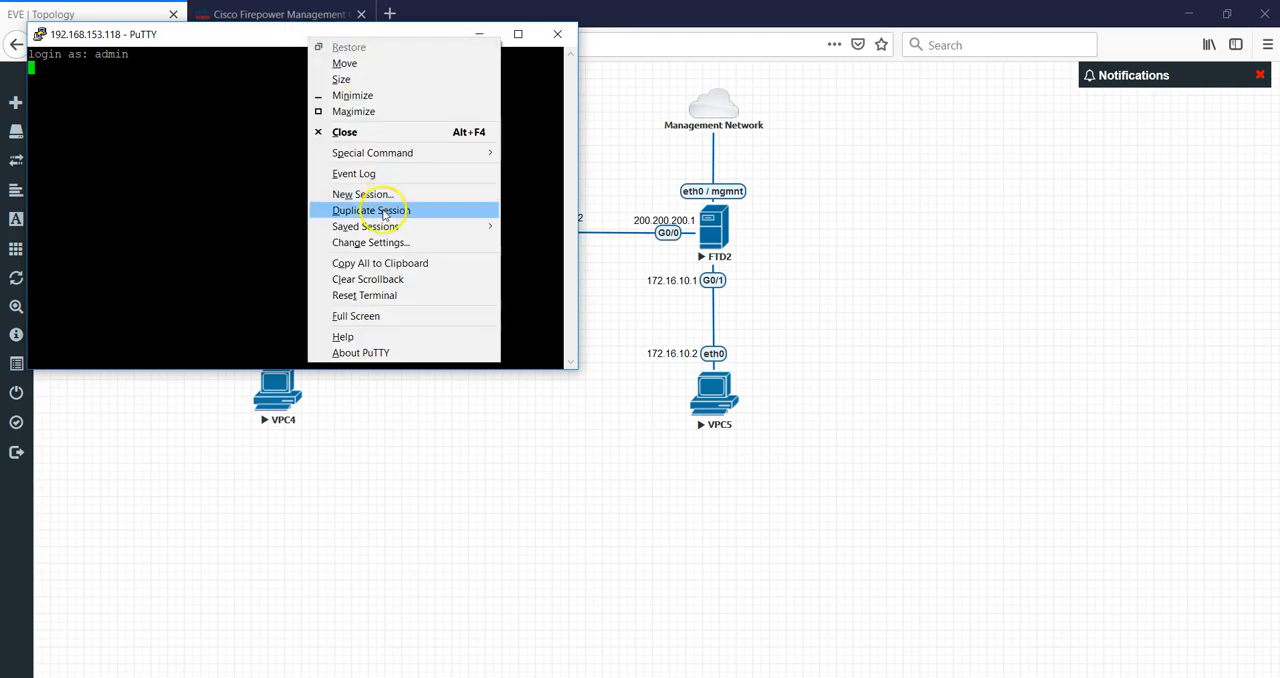
left_click(386, 193)
type("192.168.153.119")
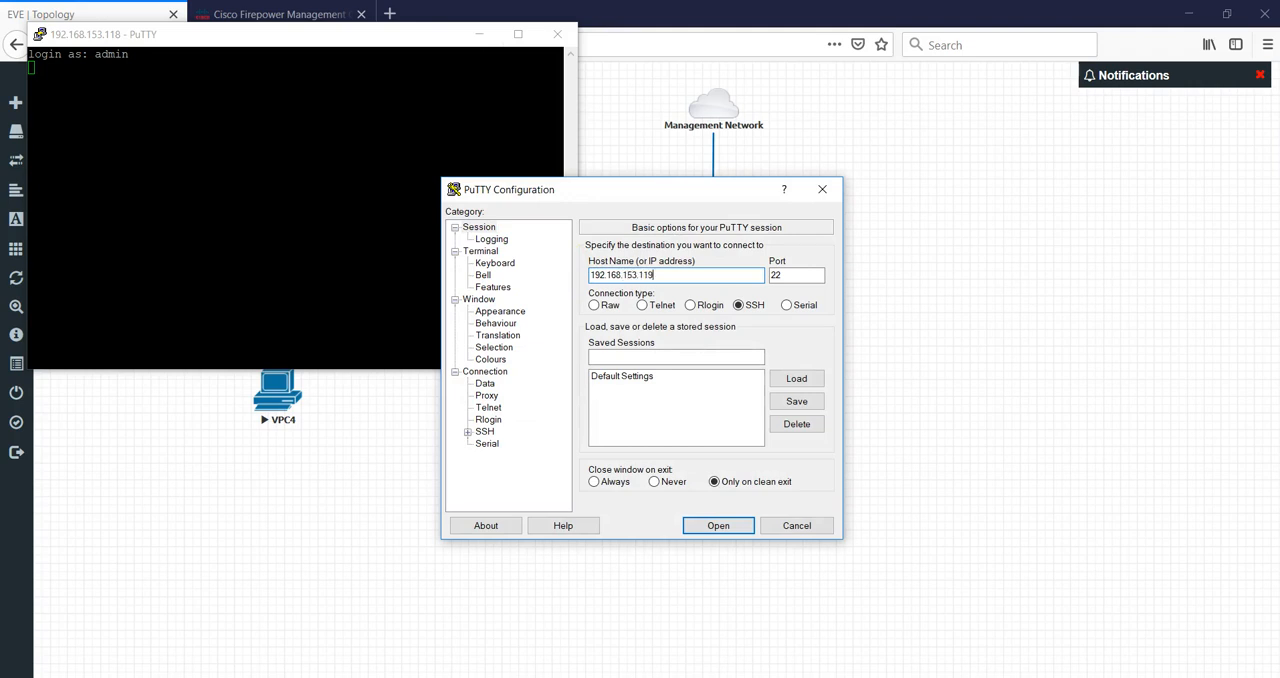
key("Return")
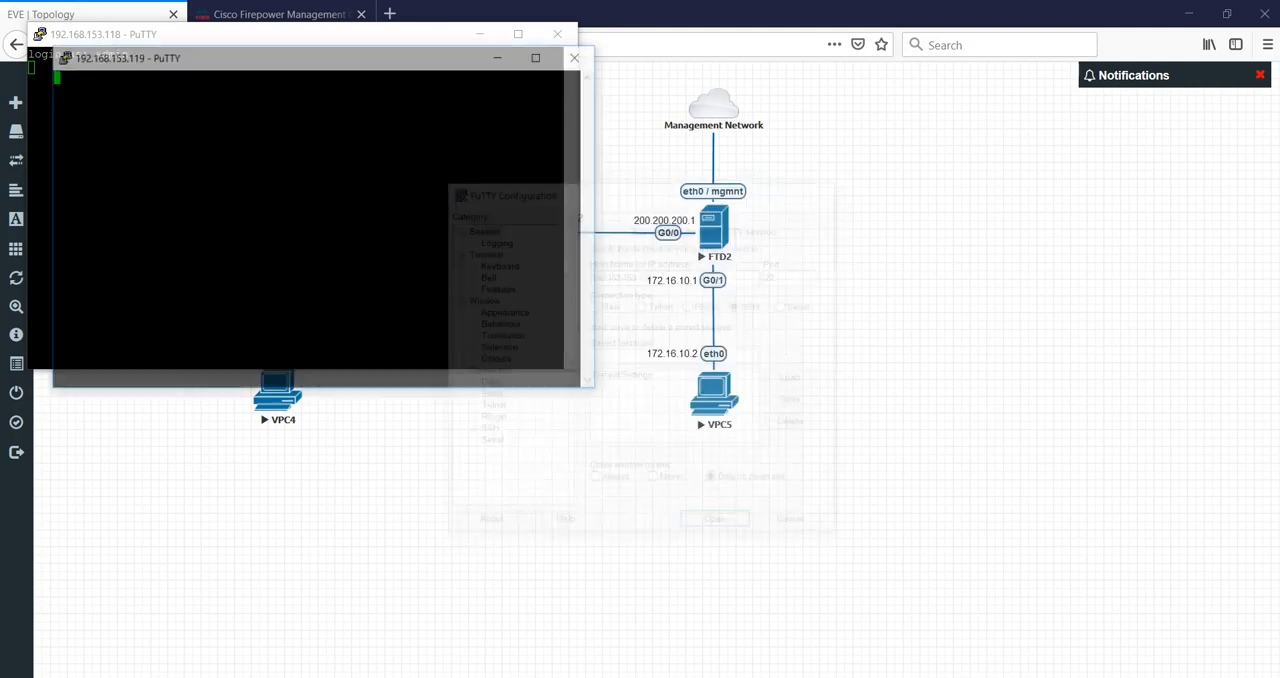
left_click(601, 509)
type("admin")
key("Return")
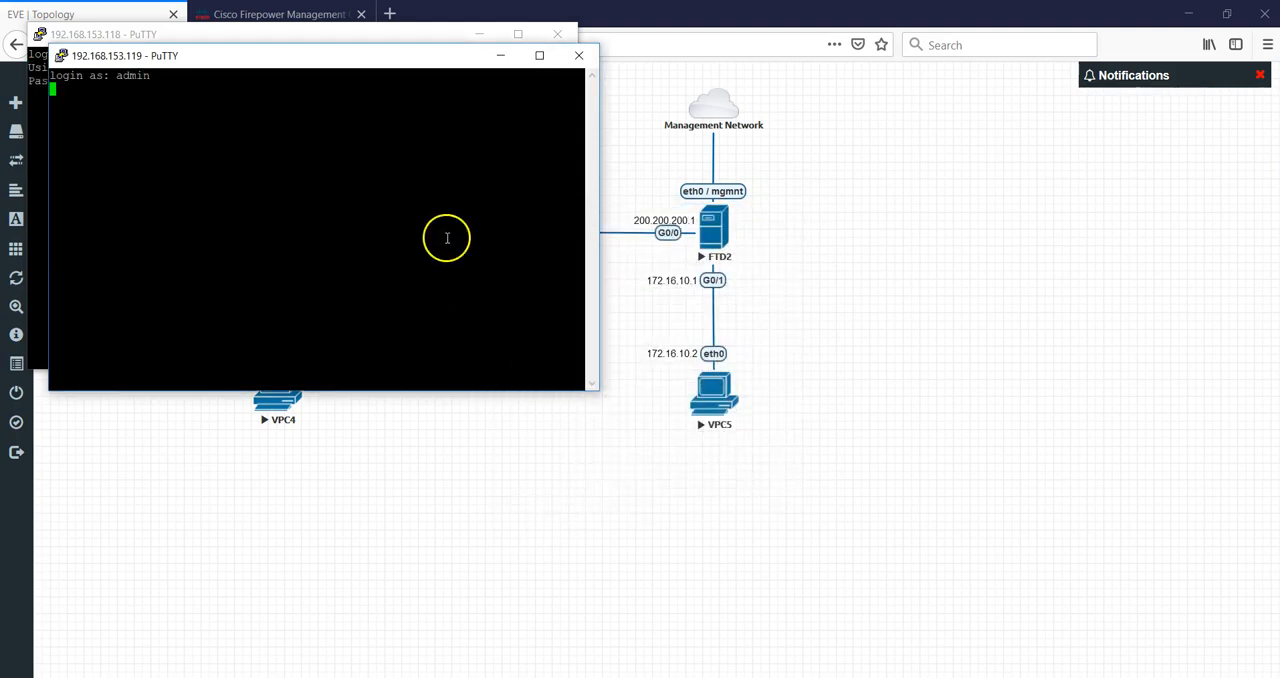
Enter the admin password in the 192.168.153.118 session.
left_click_drag(394, 54, 885, 151)
left_click(496, 216)
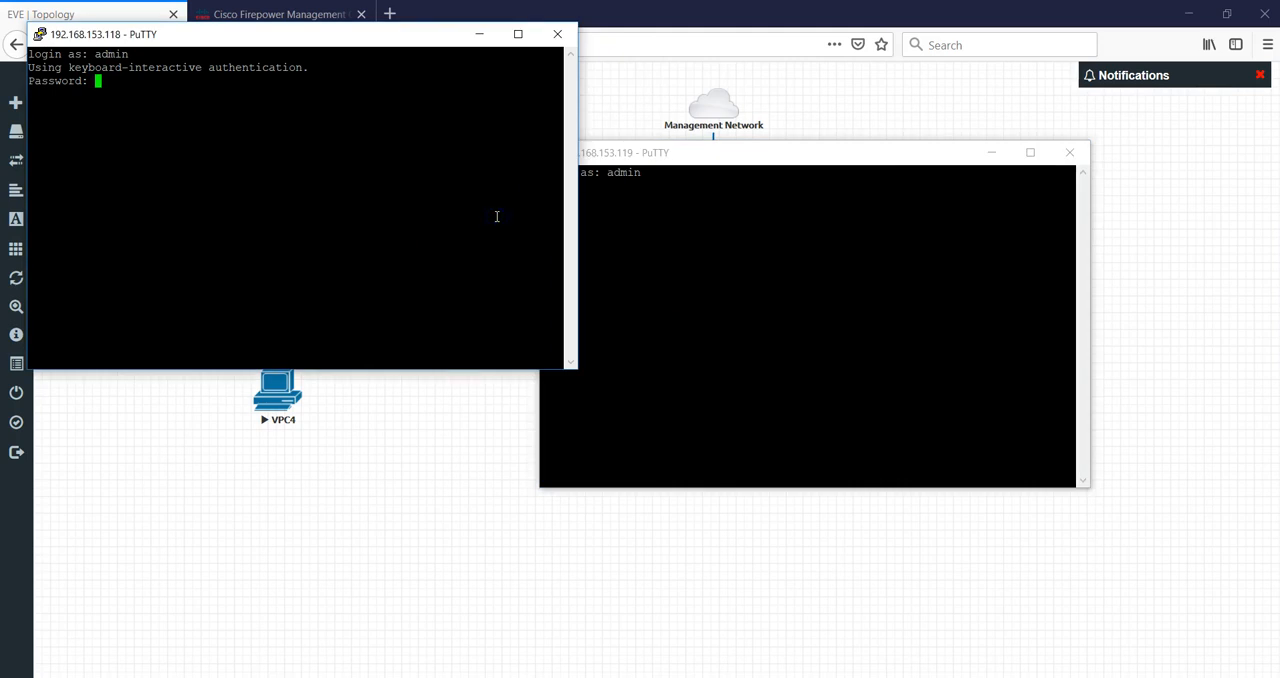
key("Return")
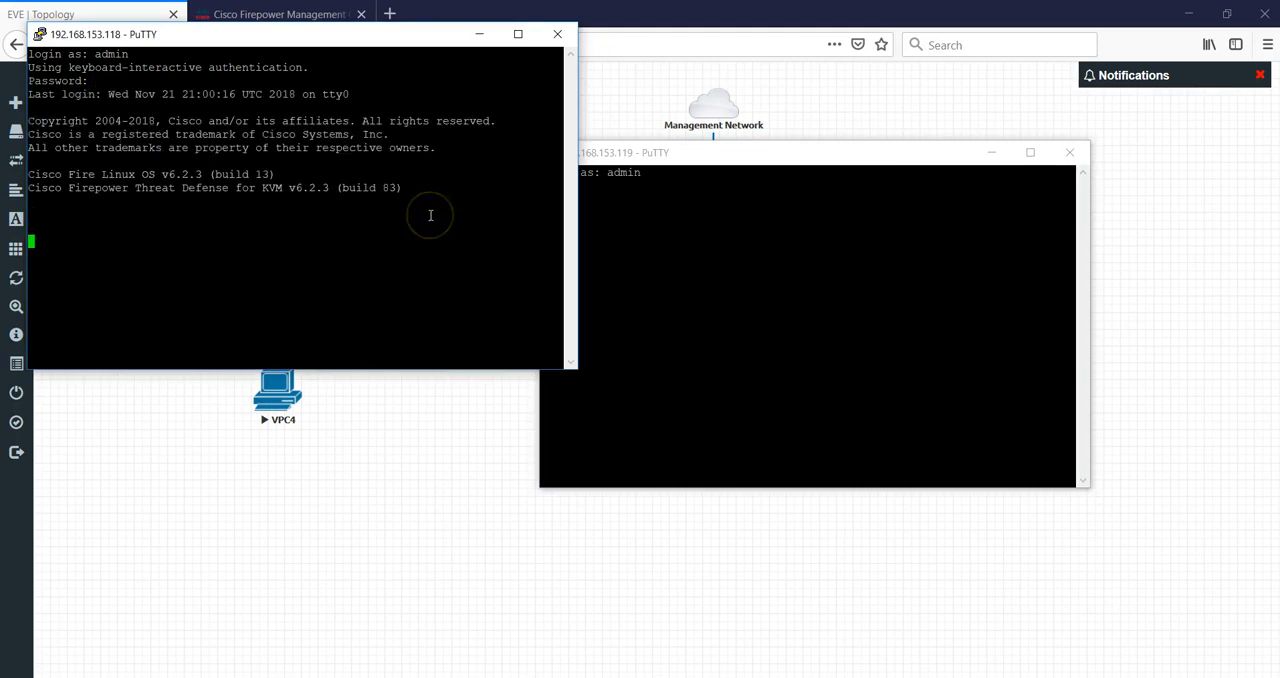
Run show crypto ikev1 sa on the FTD1 session.
type("show crypto ikev1 sa")
key("Return")
Enter the admin password in the 192.168.153.119 session.
left_click(641, 217)
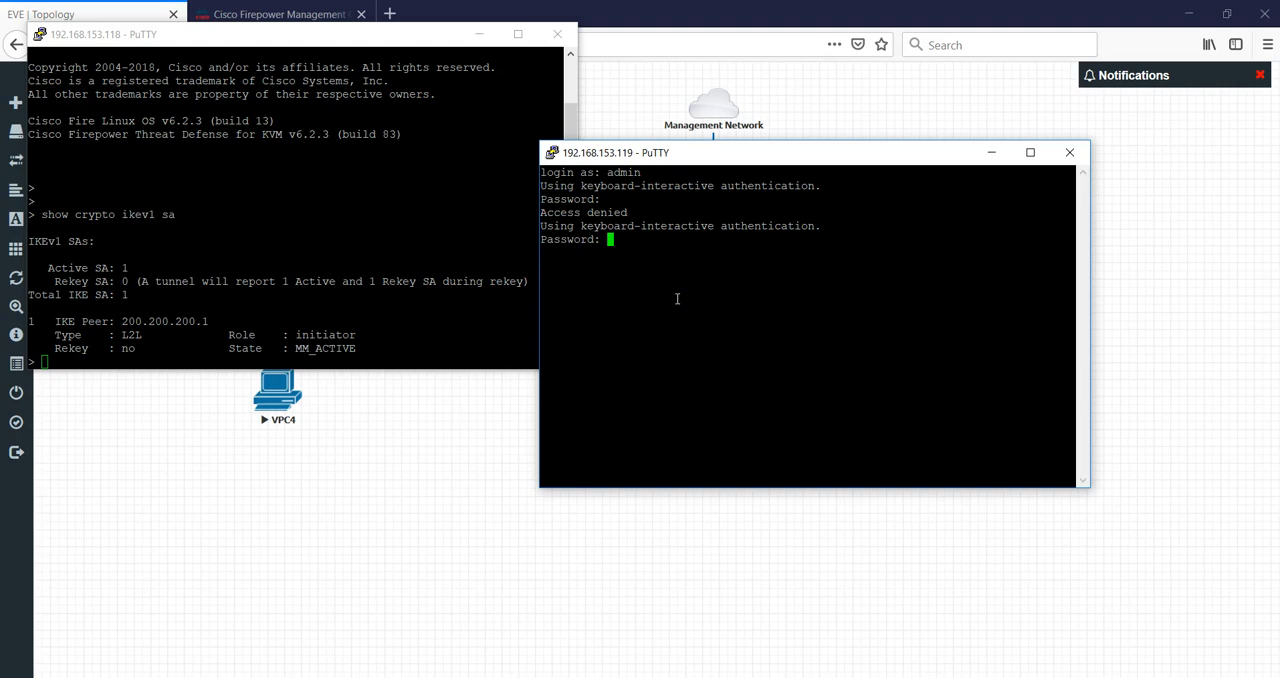
key("Return")
left_click(491, 242)
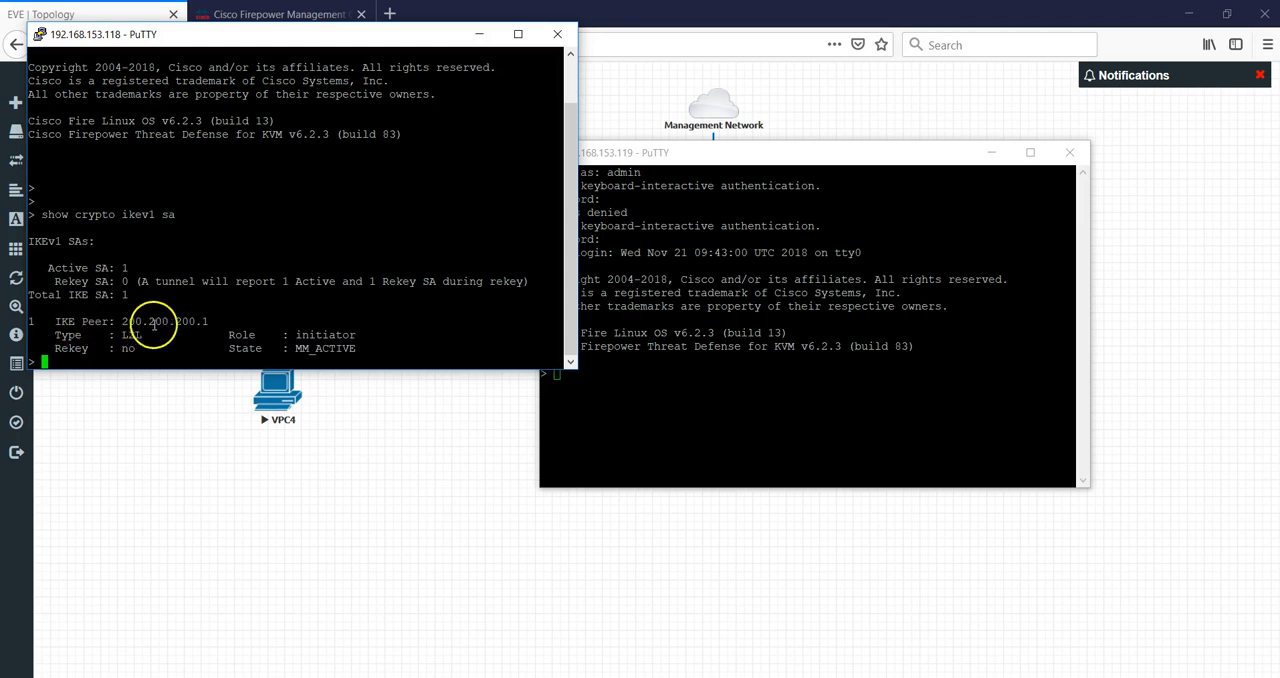
Examine the IKE peer and role in the FTD1 security association output.
left_click_drag(206, 321, 138, 321)
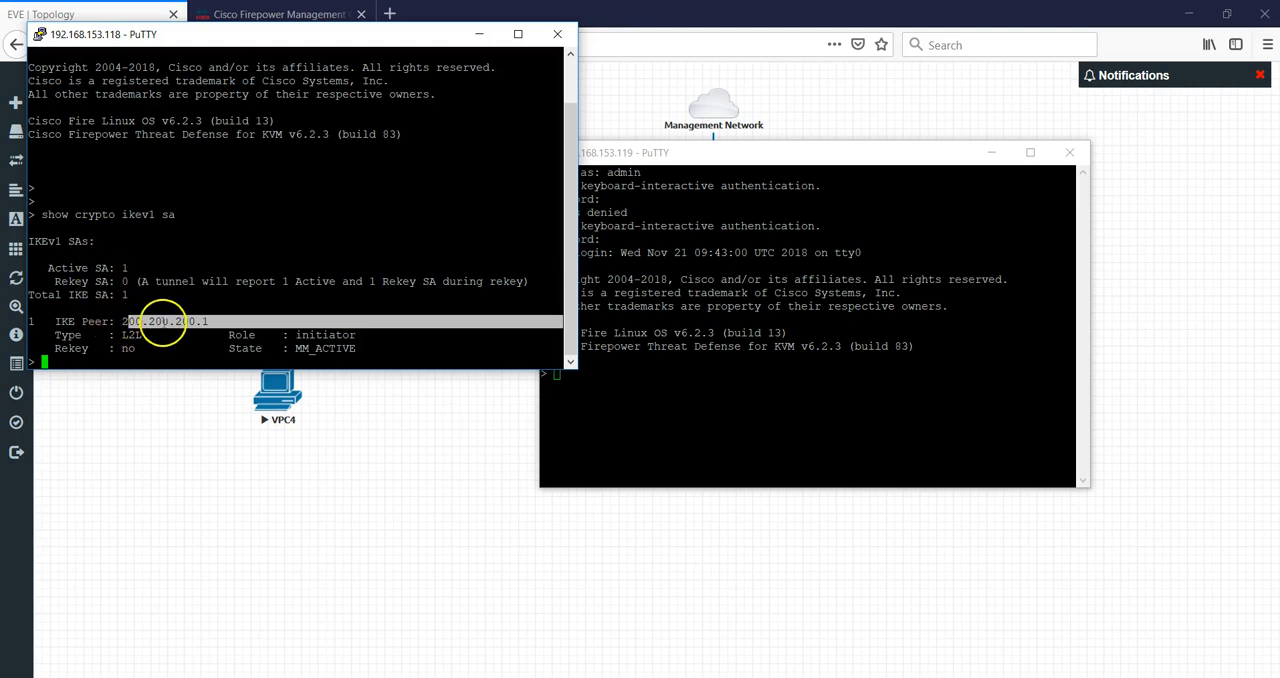
left_click_drag(118, 321, 204, 319)
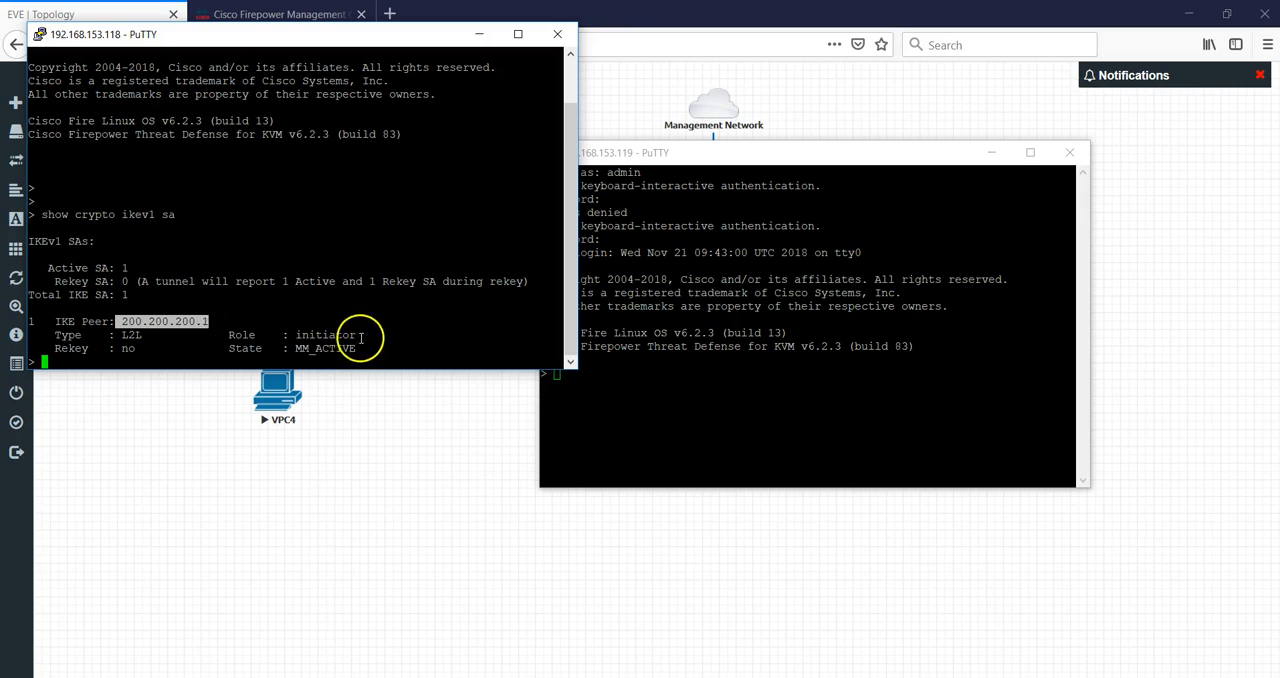
left_click_drag(384, 336, 300, 339)
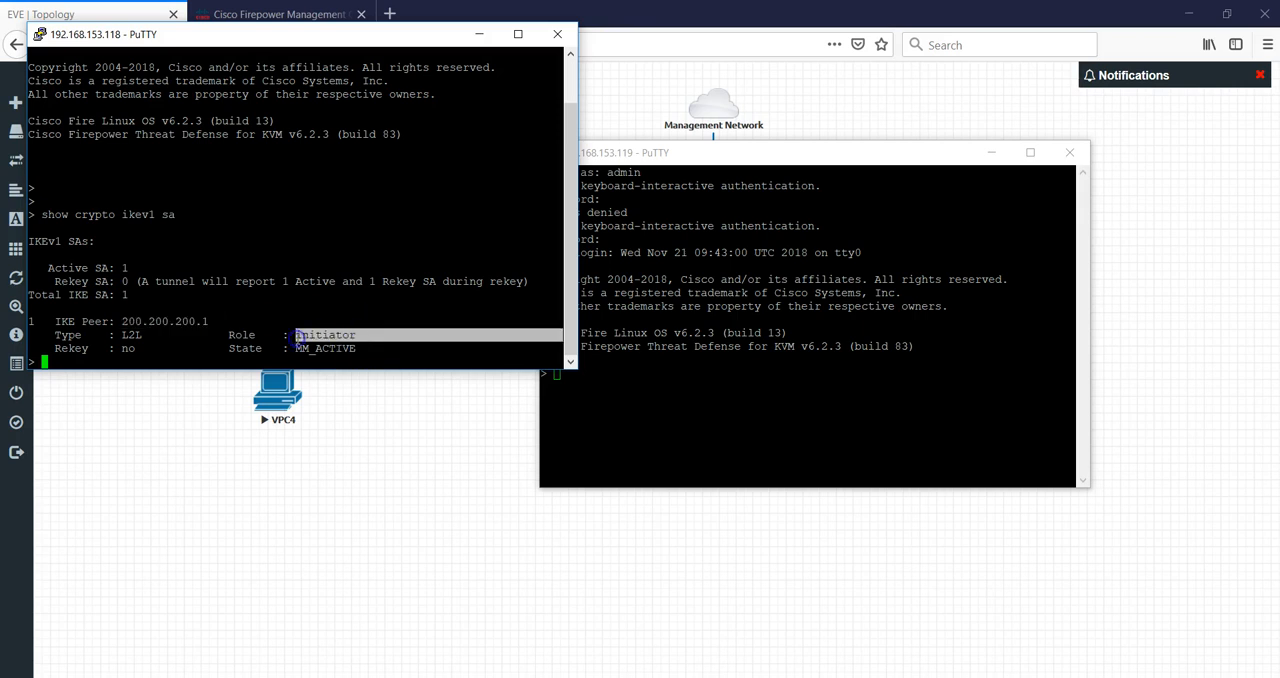
Run show crypto ikev1 sa on the FTD2 session and examine its IKE peer and role.
left_click(753, 397)
type("show crypto k")
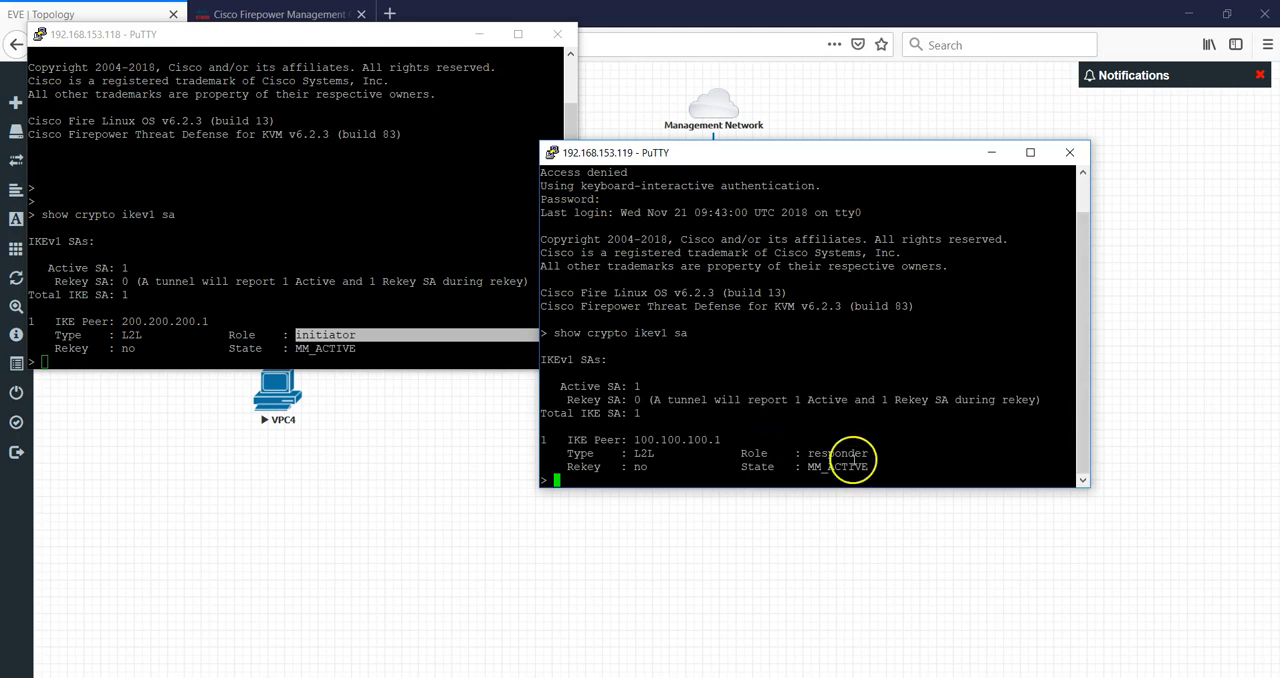
left_click_drag(872, 454, 821, 453)
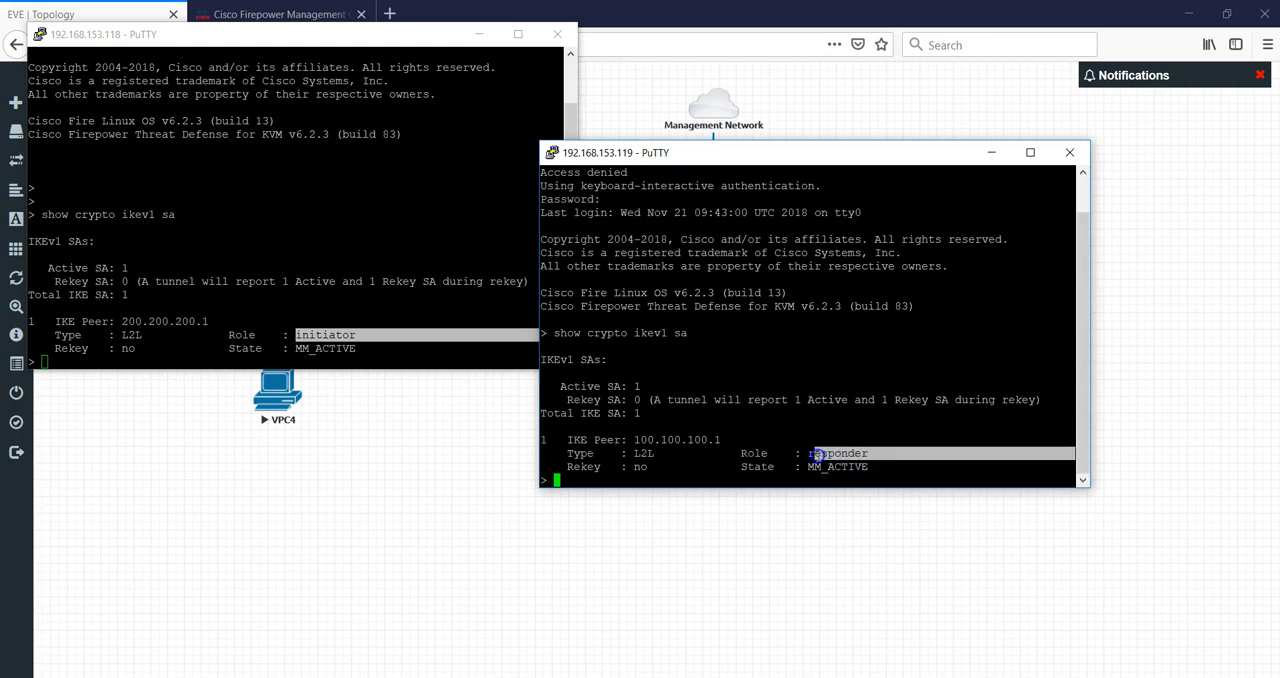
left_click_drag(719, 440, 686, 440)
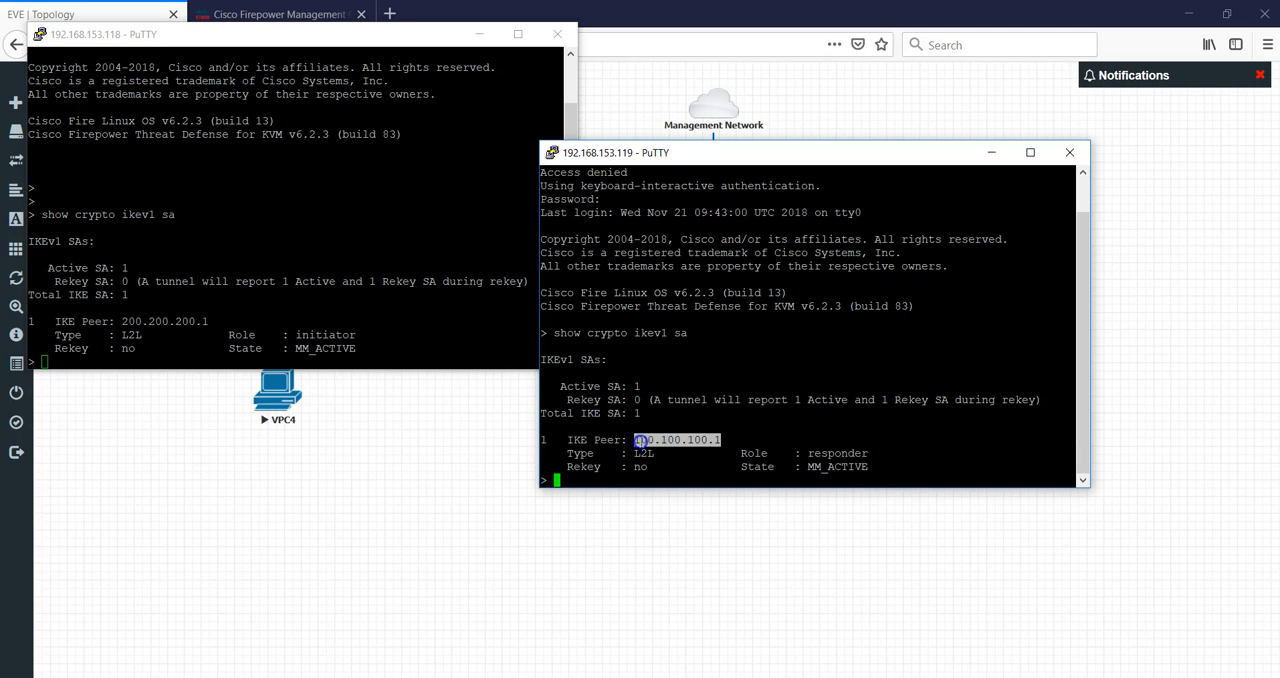
Run show crypto ipsec sa on the FTD1 session.
left_click(430, 272)
key("Return")
key("Return")
key("Return")
key("Return")
key("Return")
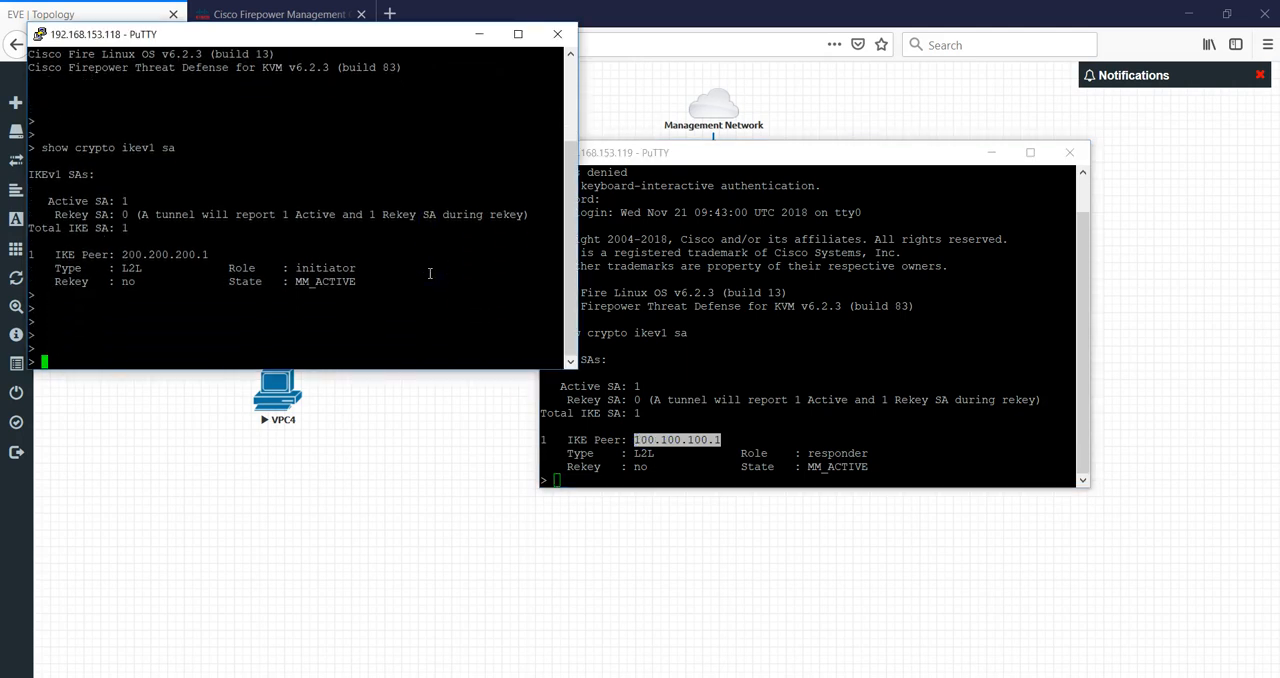
type("sh")
key("Tab")
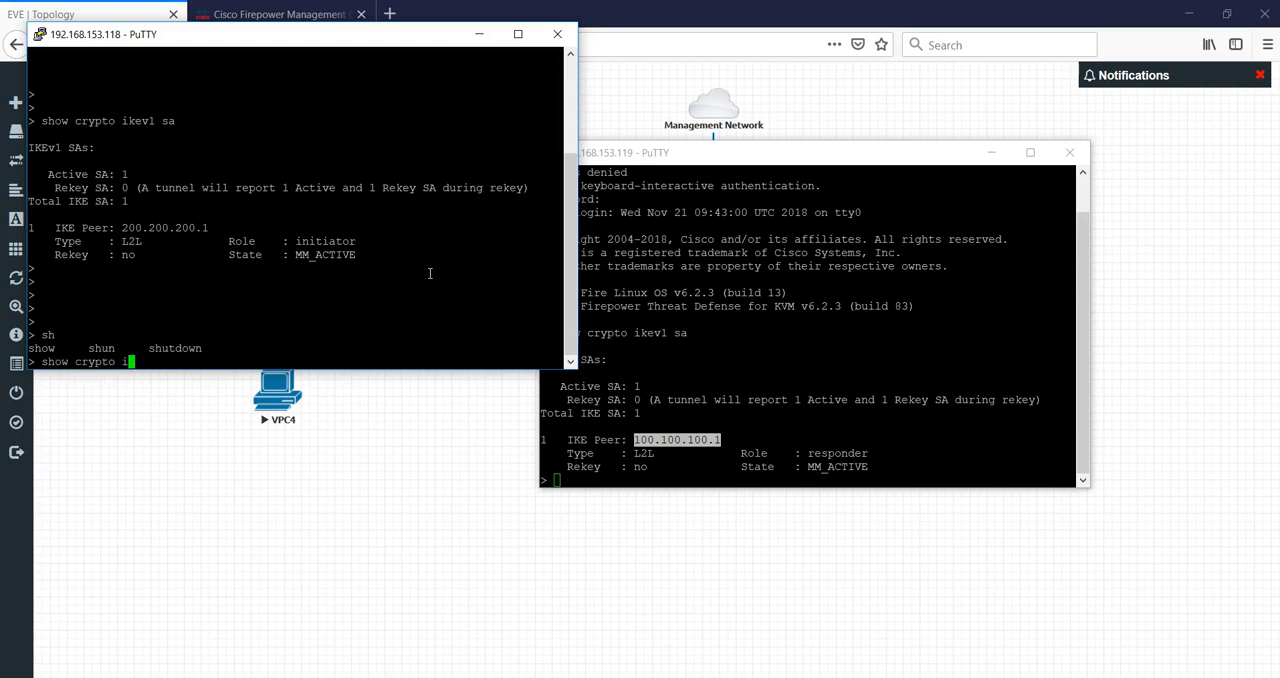
type("ow crypto ipsec sa")
key("Return")
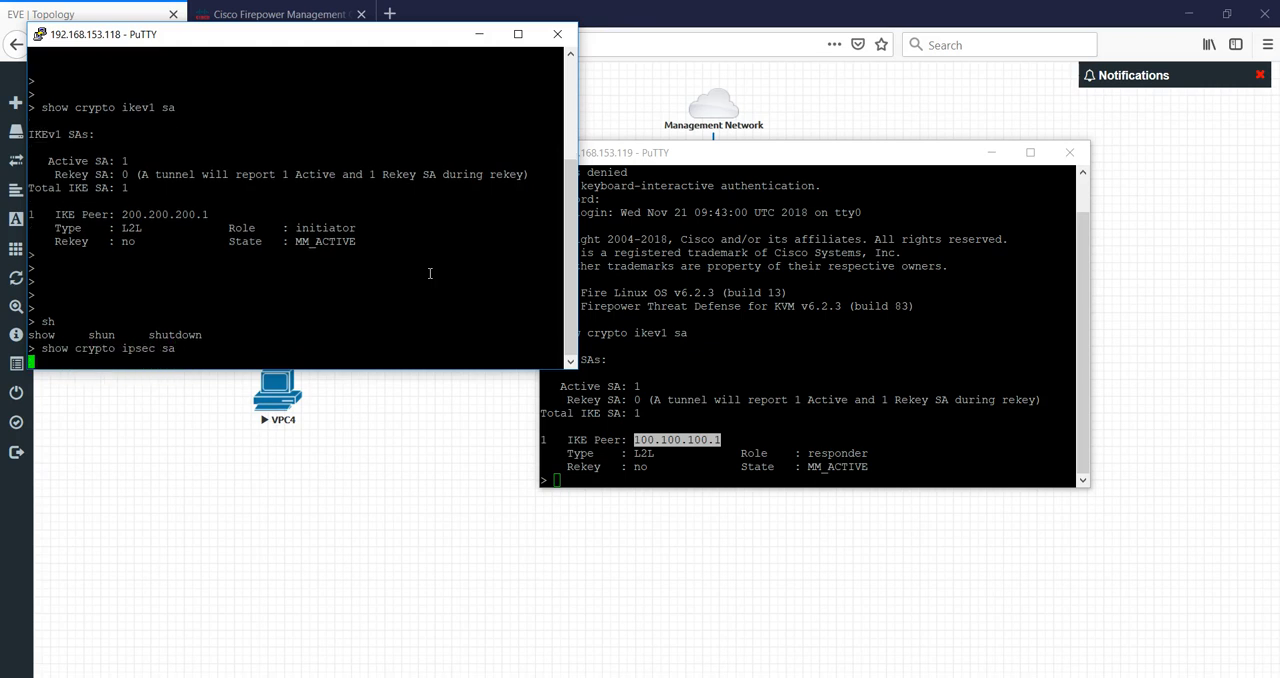
Examine the FTD1 IPsec SA output: crypto ACL, local and remote identities, peer and encrypted/decrypted packet counters.
left_click_drag(575, 320, 571, 203)
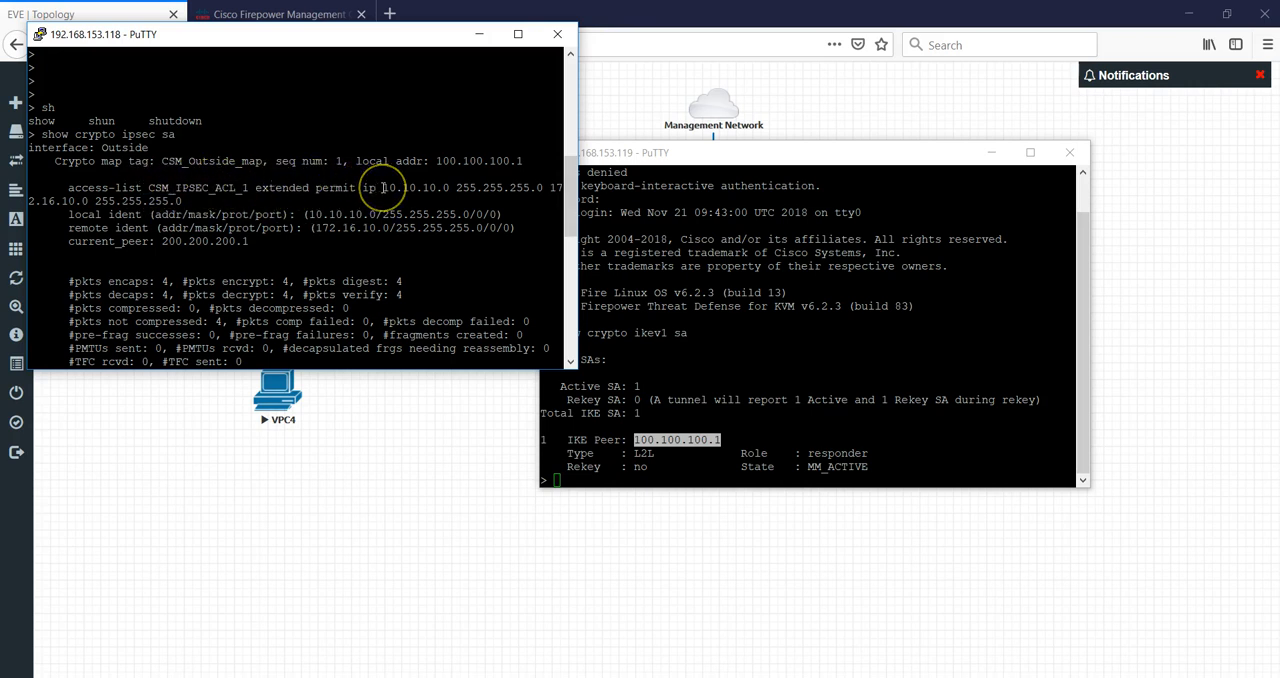
left_click_drag(415, 188, 455, 188)
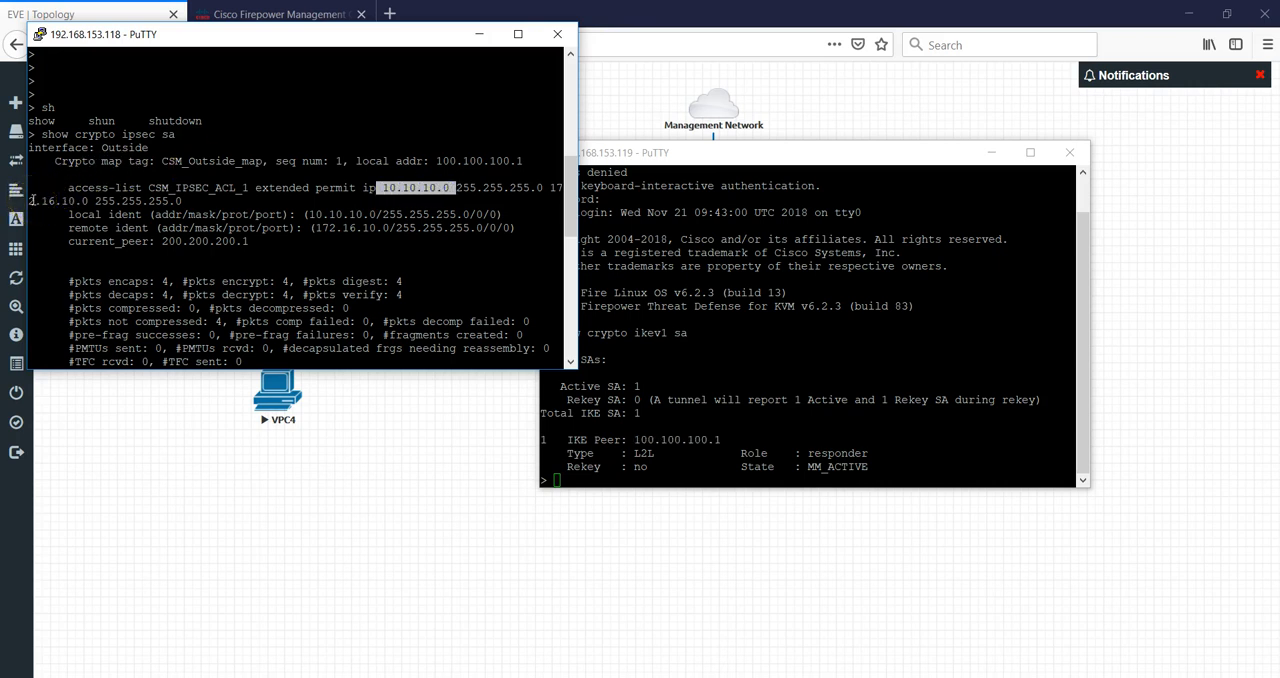
left_click_drag(30, 200, 212, 195)
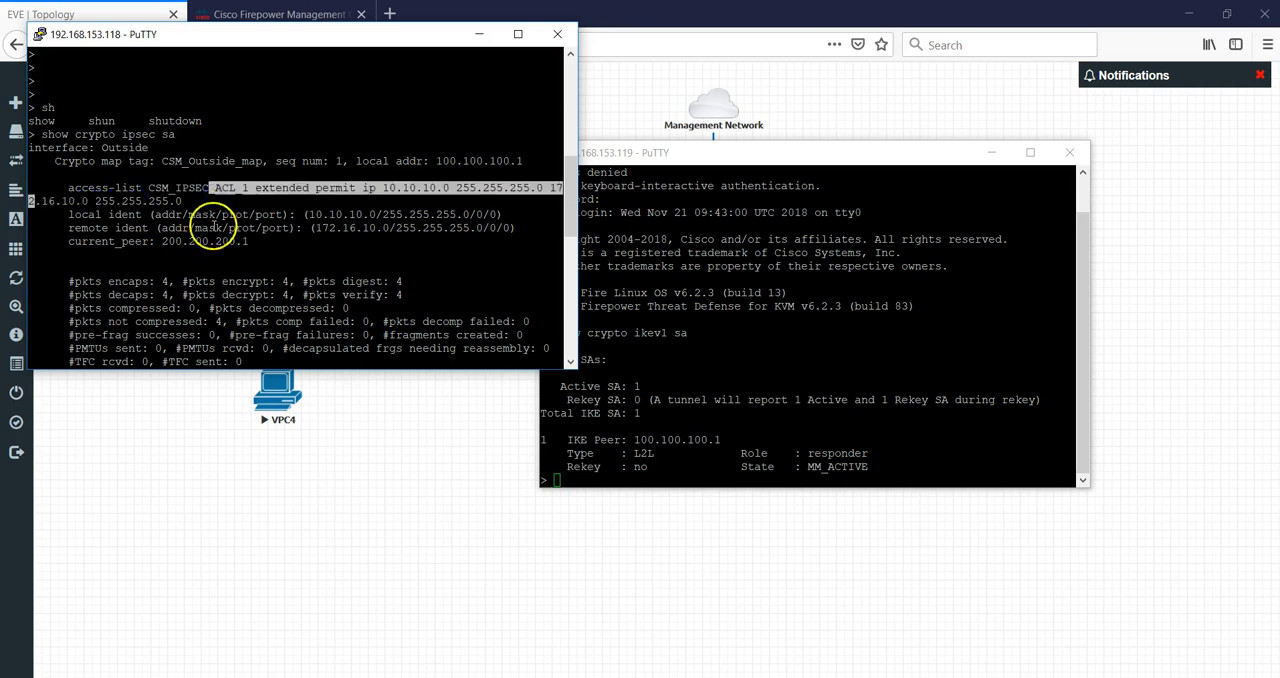
left_click_drag(104, 214, 363, 216)
left_click_drag(68, 228, 352, 230)
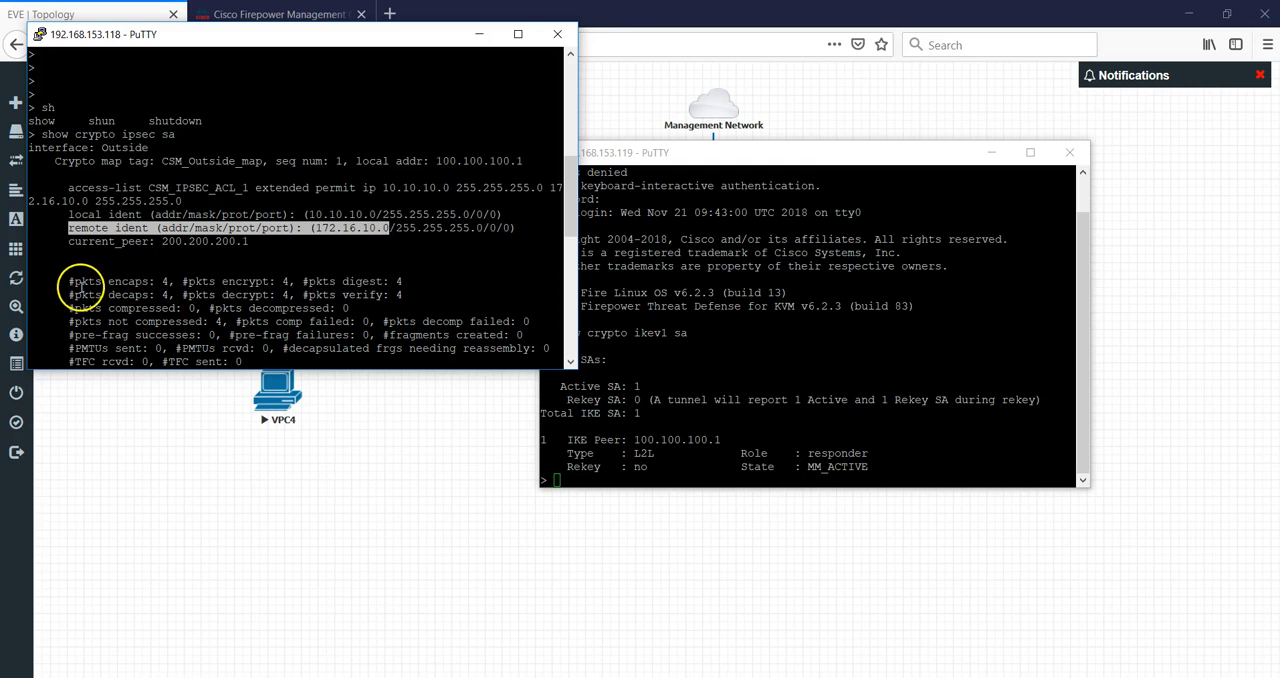
left_click_drag(75, 282, 178, 283)
left_click_drag(88, 295, 175, 308)
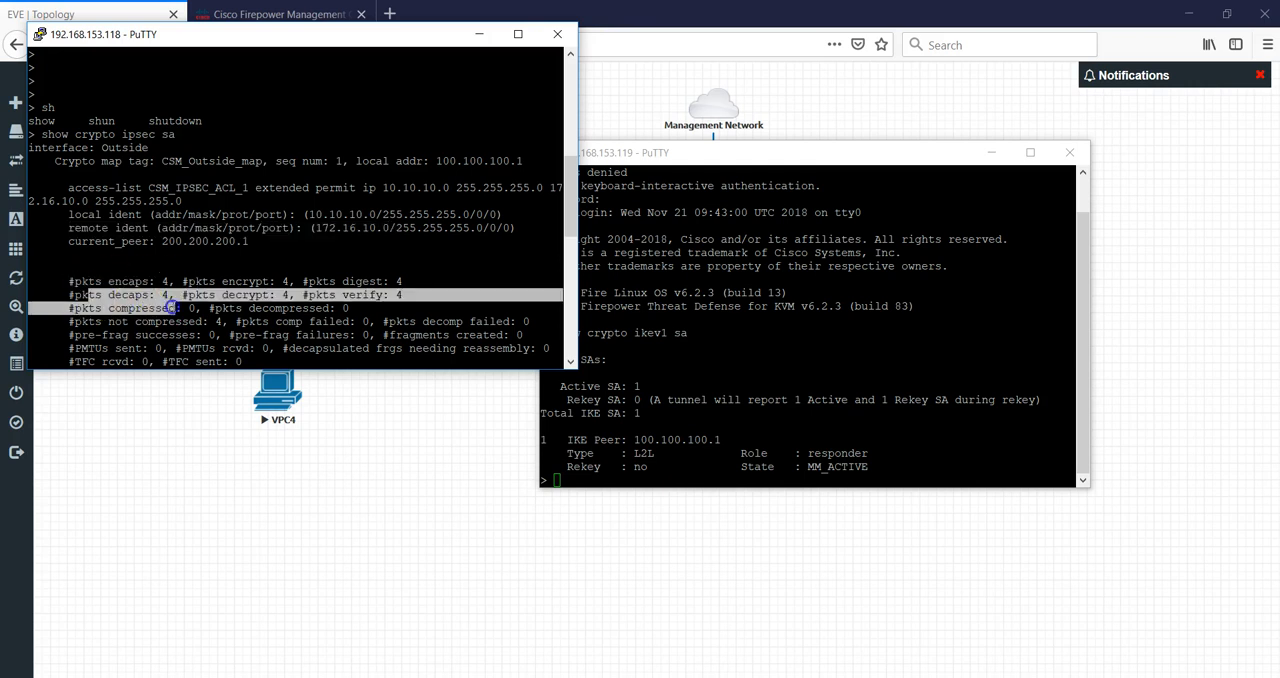
Open the Connection Events analysis in Firepower Management Center and examine the ICMP entries logged by both firewalls.
left_click(667, 391)
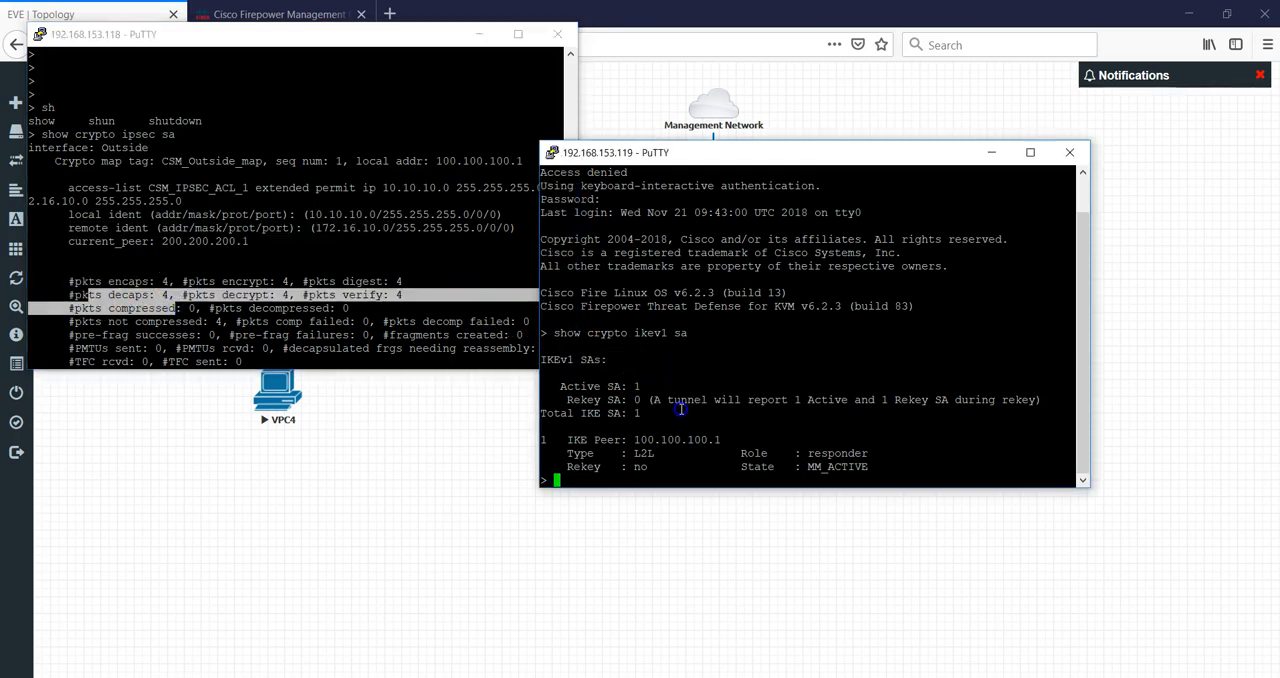
left_click(479, 476)
left_click(282, 14)
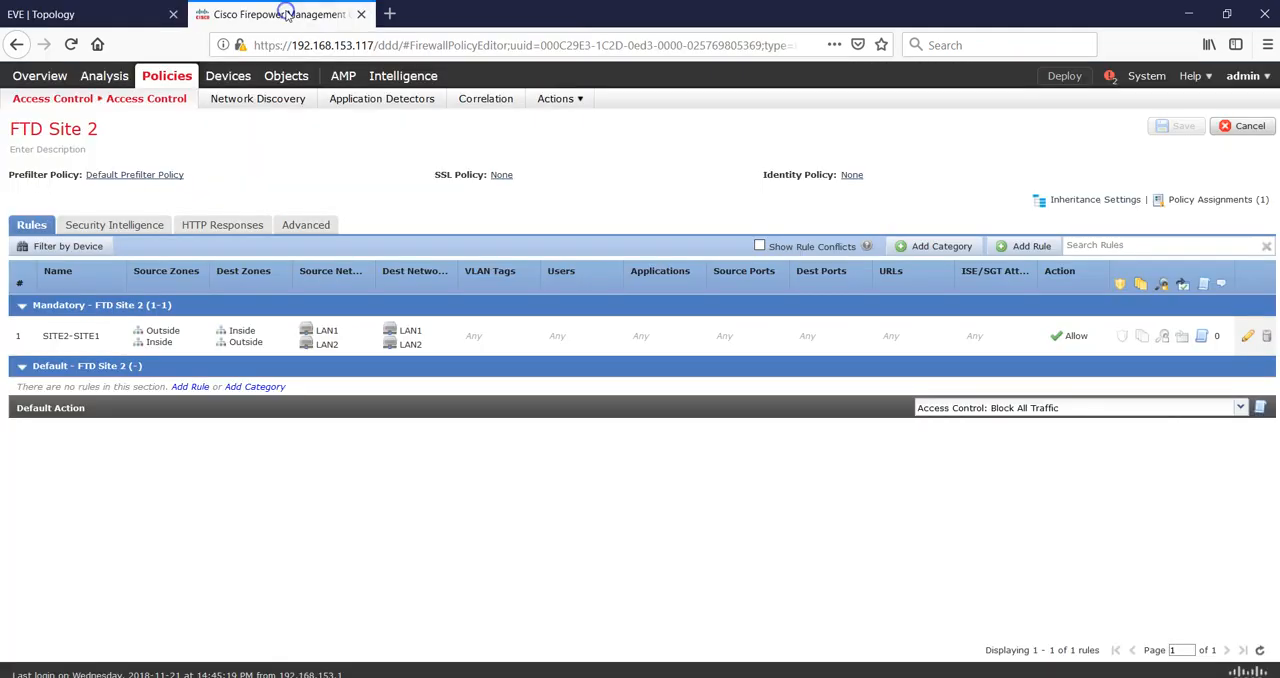
mouse_move(112, 85)
mouse_move(150, 99)
left_click(145, 122)
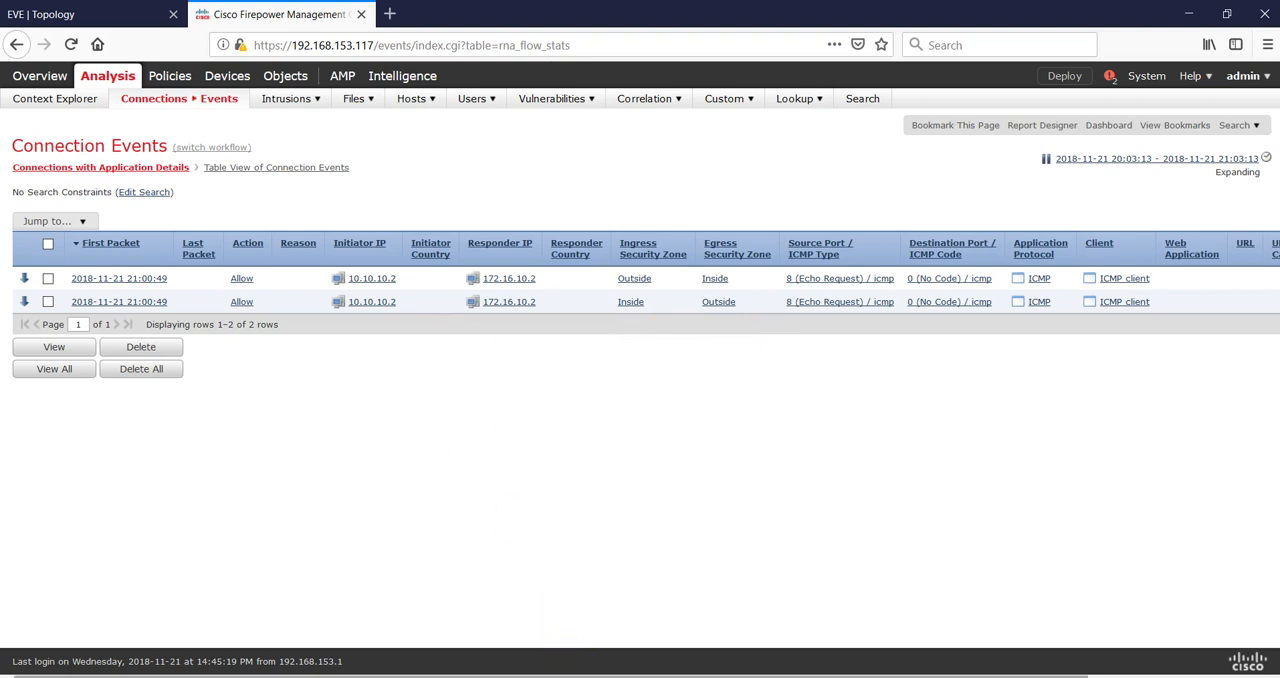
left_click_drag(560, 676, 742, 676)
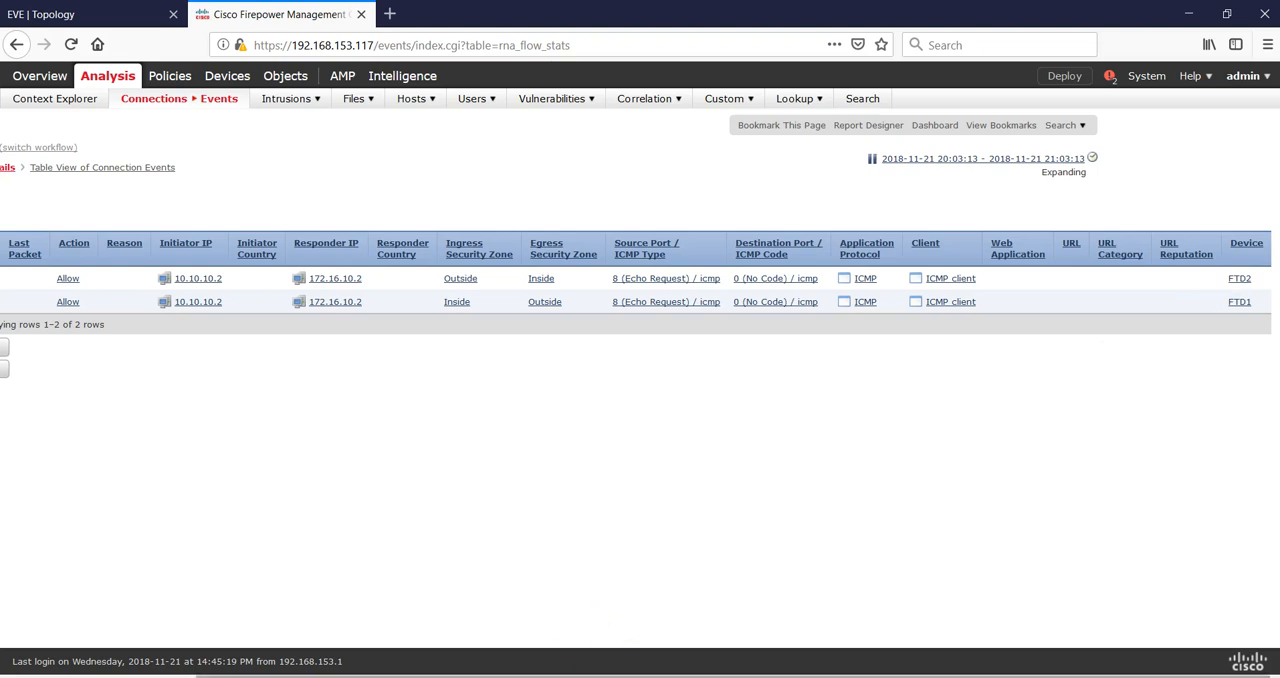
left_click_drag(620, 676, 516, 676)
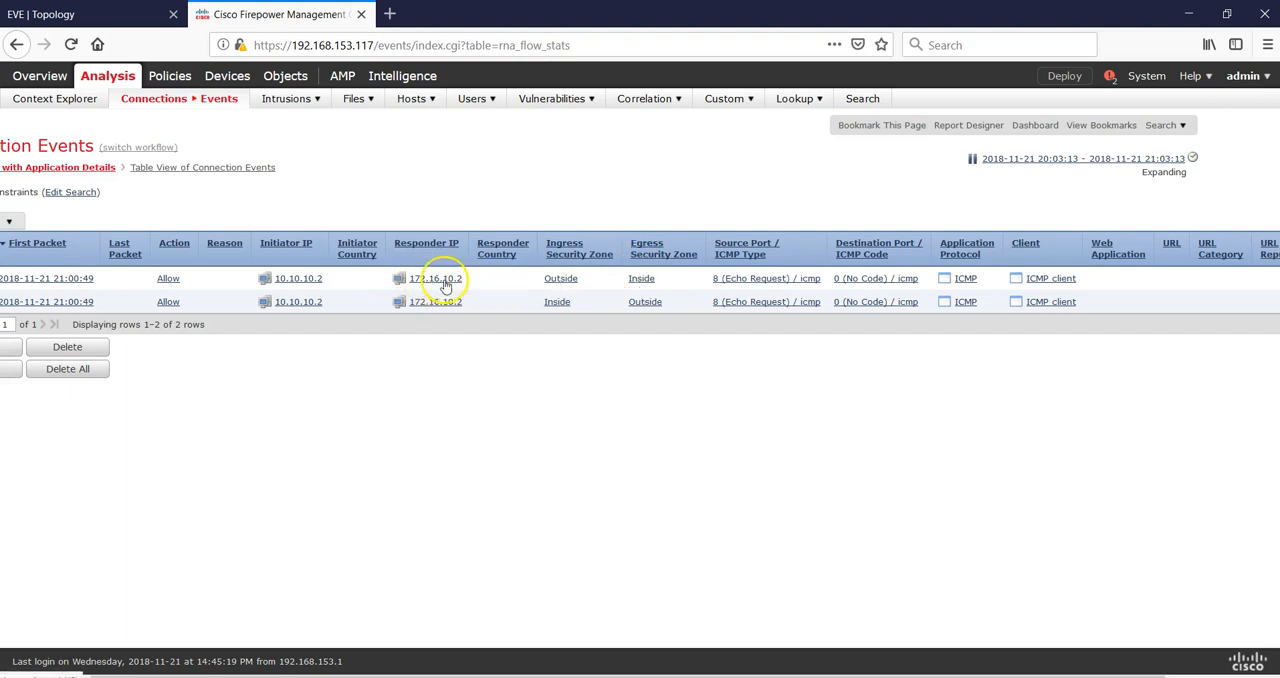
left_click_drag(600, 676, 706, 676)
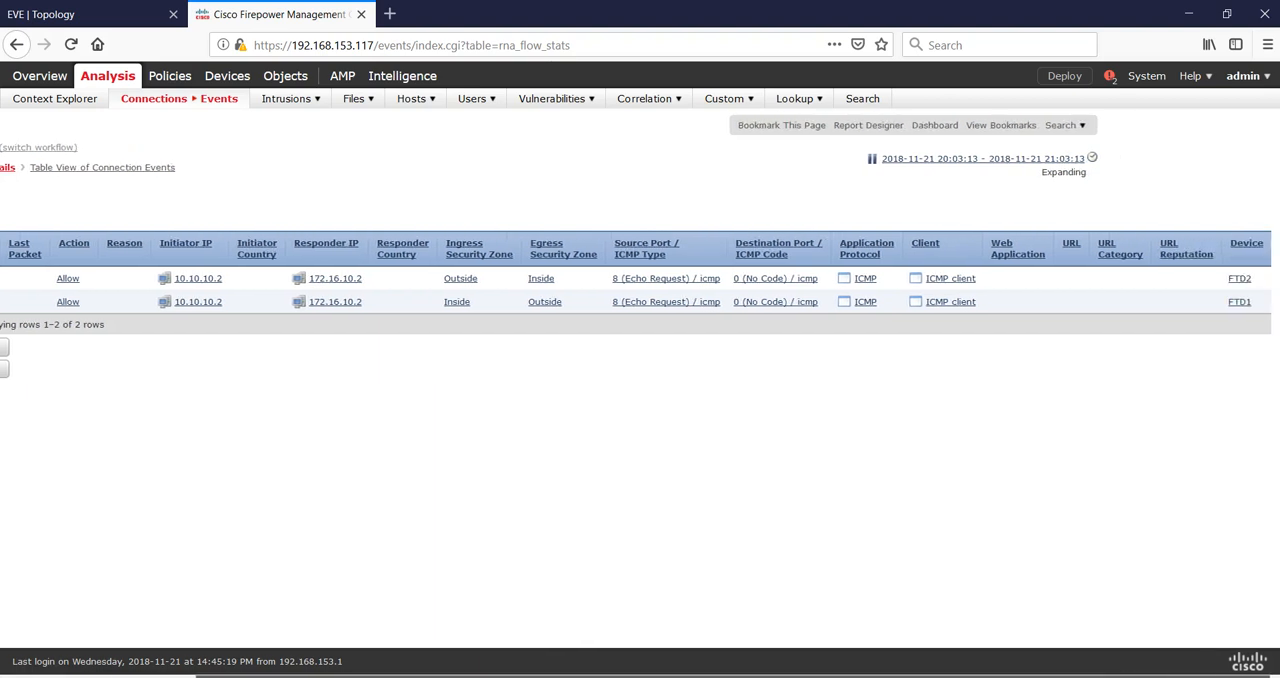